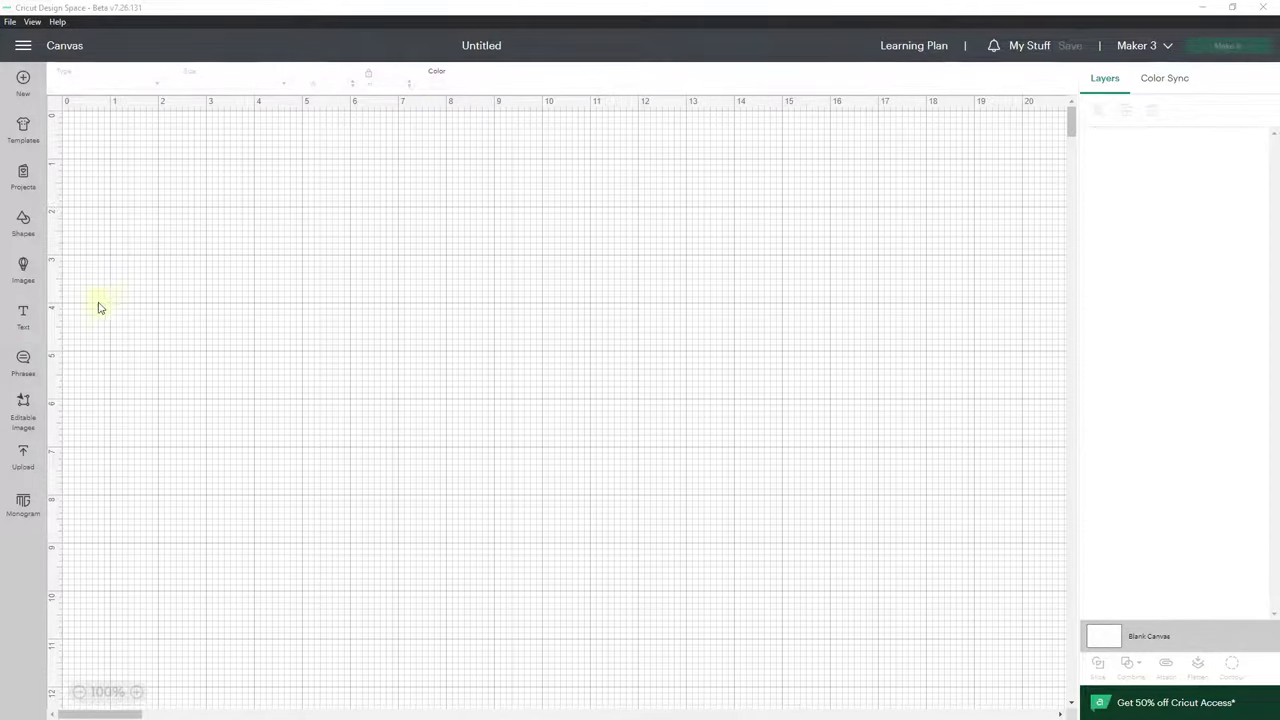
# Add a text box reading 'Be', 'the', 'Change' on three lines and move it right to X 11.558, Y 2.975.
pyautogui.click(24, 318)
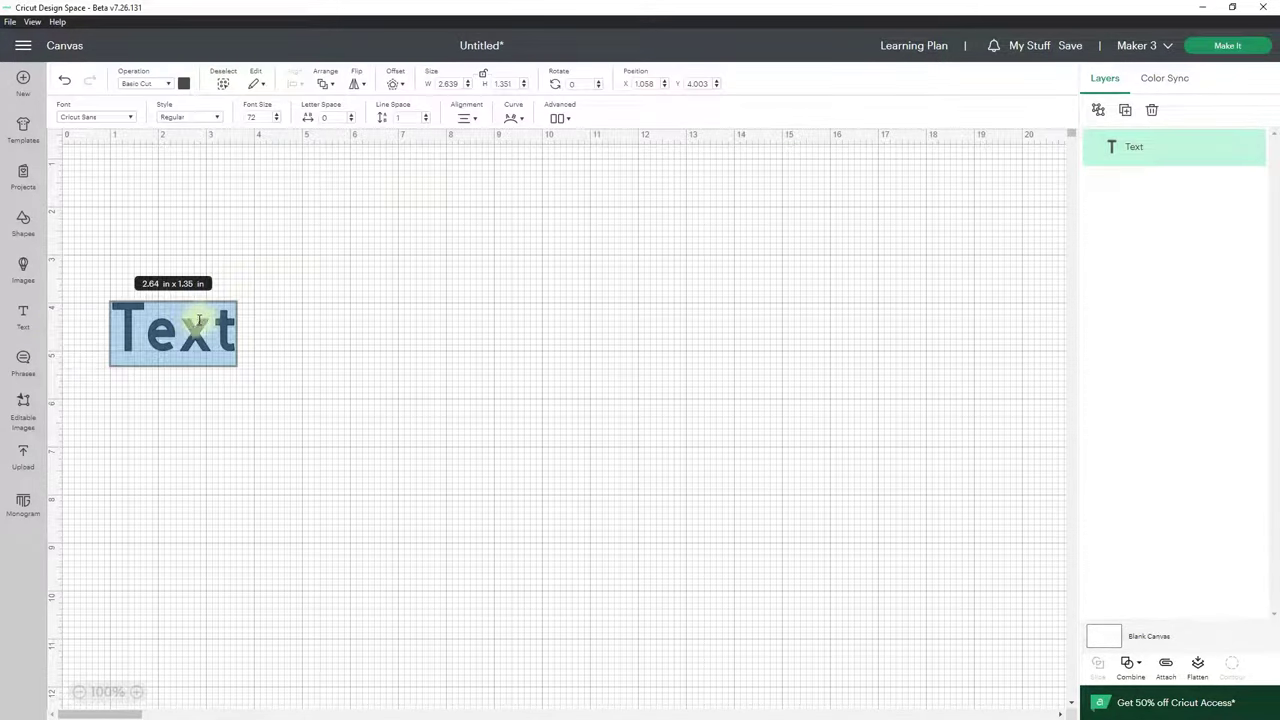
pyautogui.click(181, 331)
pyautogui.doubleClick(181, 331)
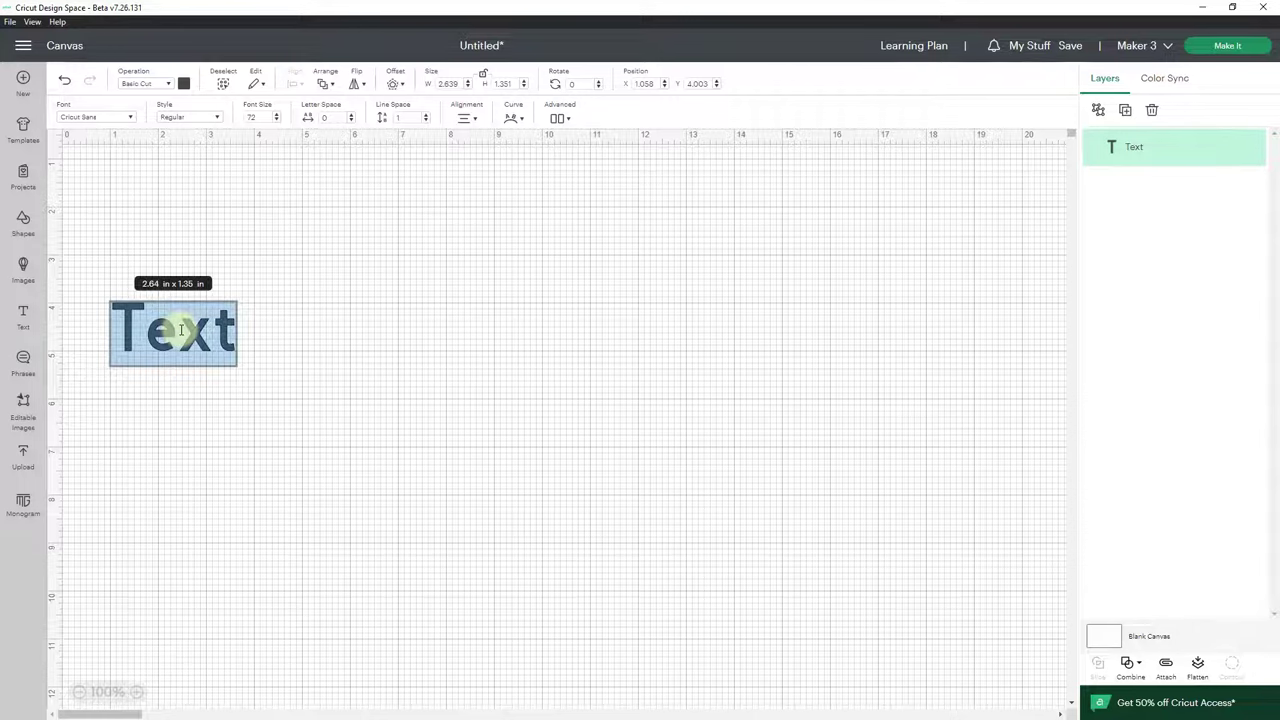
pyautogui.write('Be')
pyautogui.press('Return')
pyautogui.write('ther')
pyautogui.press('BackSpace')
pyautogui.press('Return')
pyautogui.write('Change')
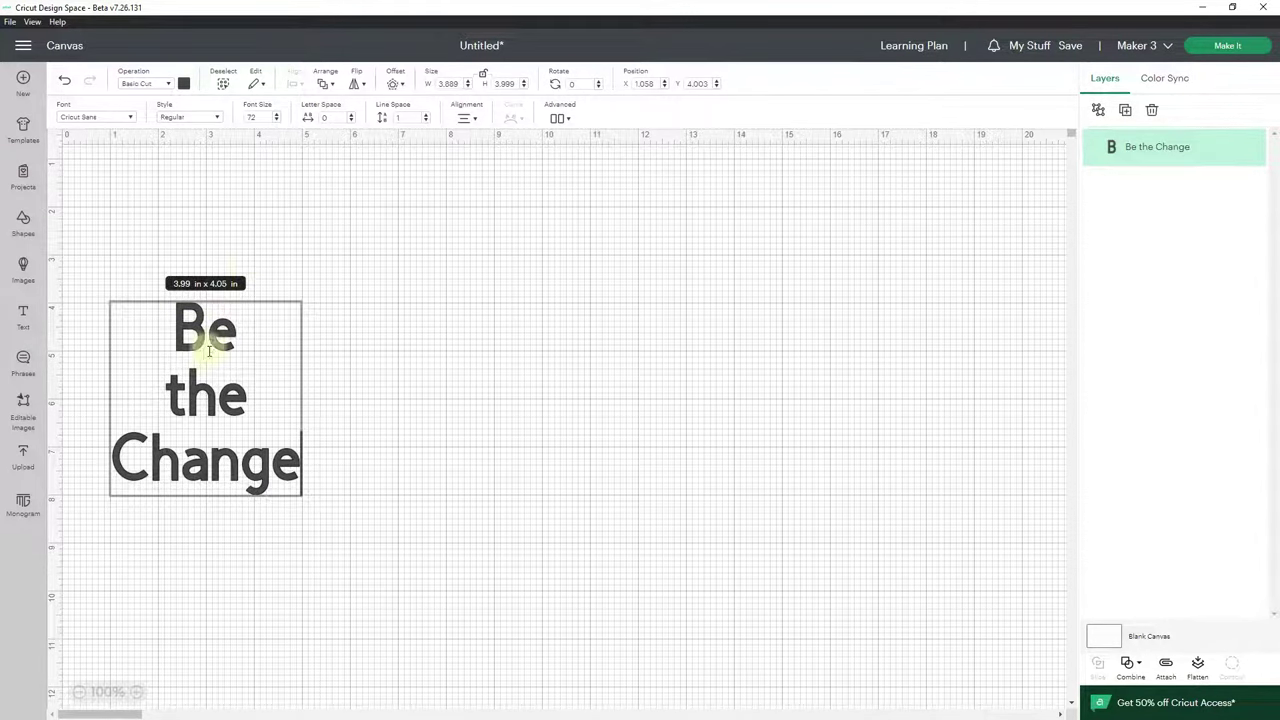
pyautogui.click(213, 388)
pyautogui.moveTo(229, 391); pyautogui.dragTo(735, 355)
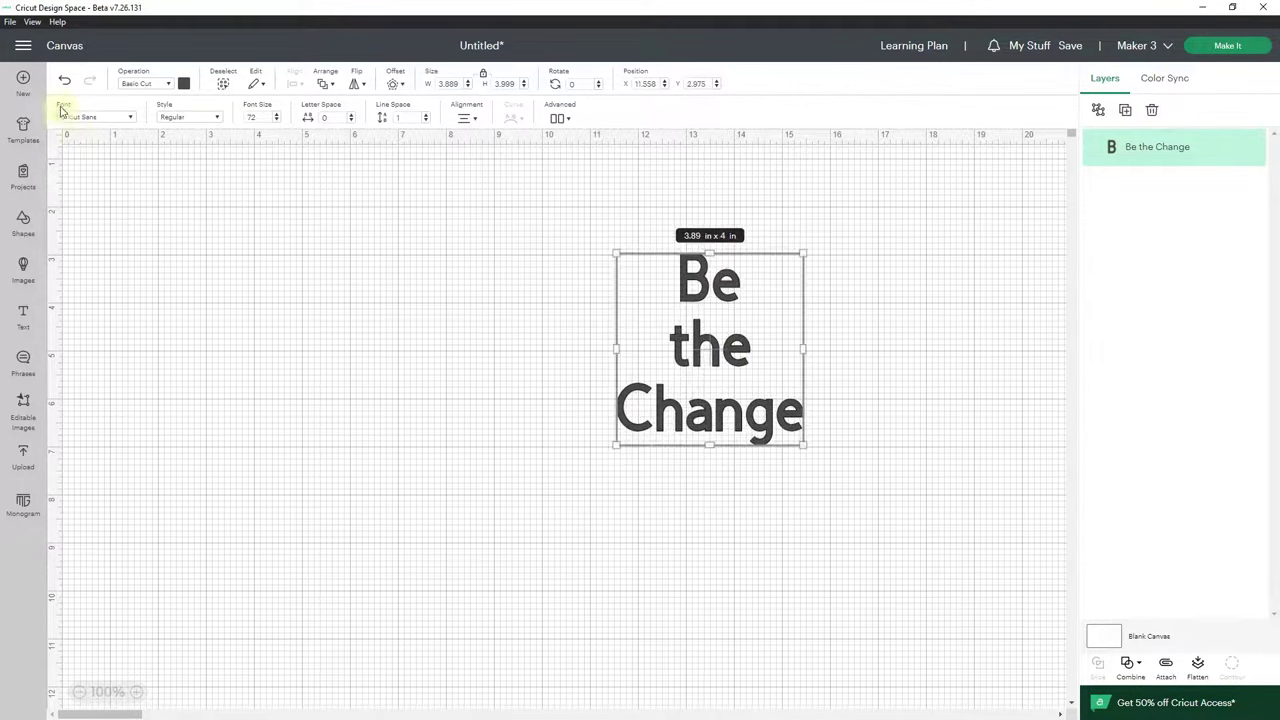
# Apply the City Tour graffiti font to the text and drag it back toward the canvas centre.
pyautogui.click(134, 119)
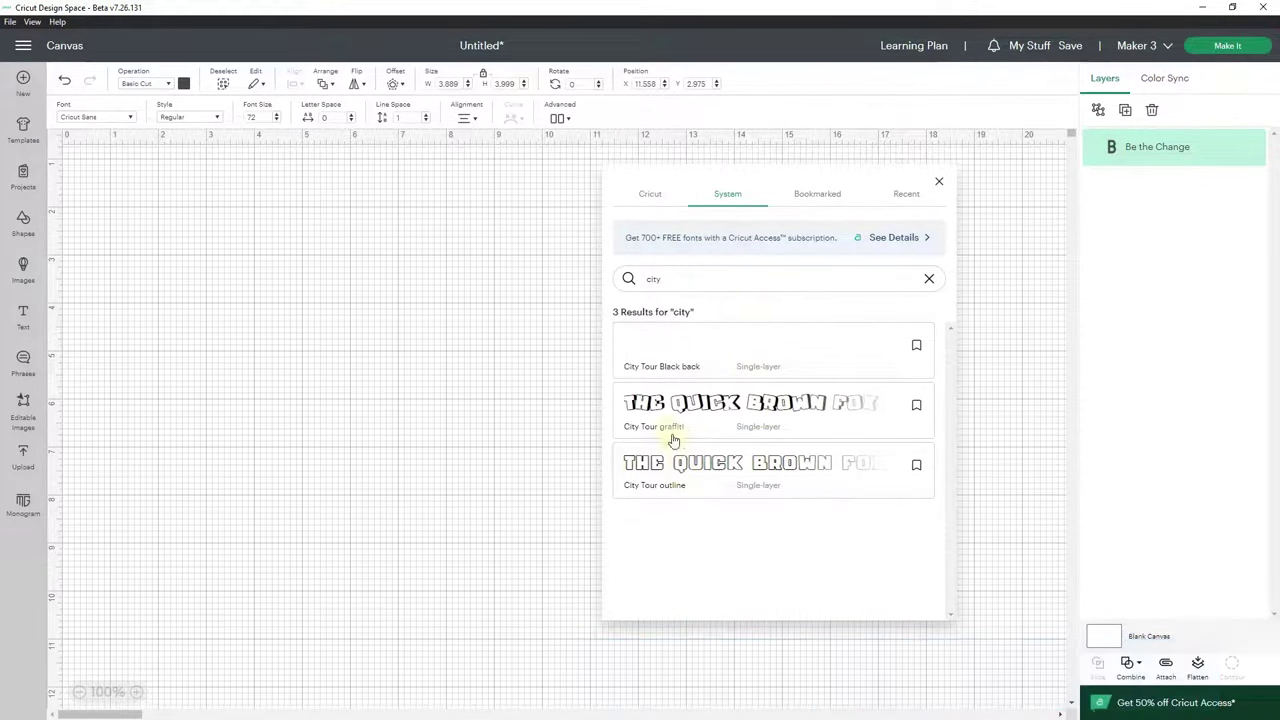
pyautogui.click(750, 418)
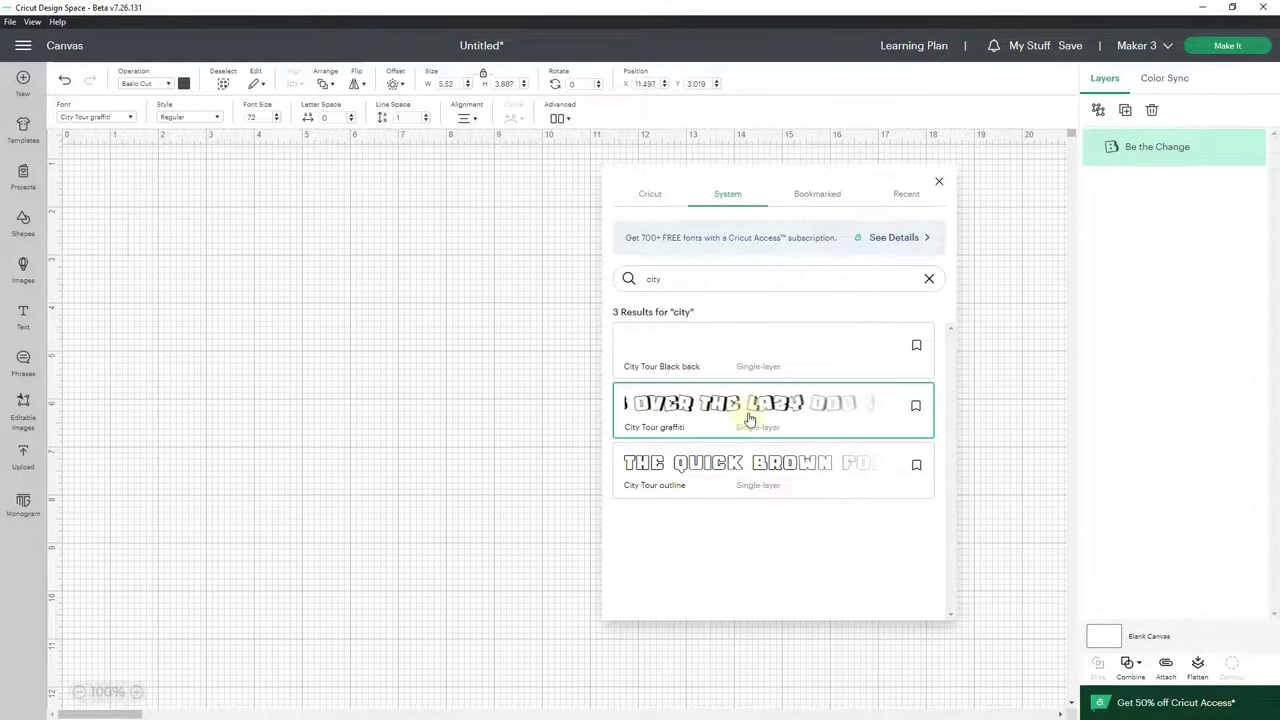
pyautogui.click(563, 190)
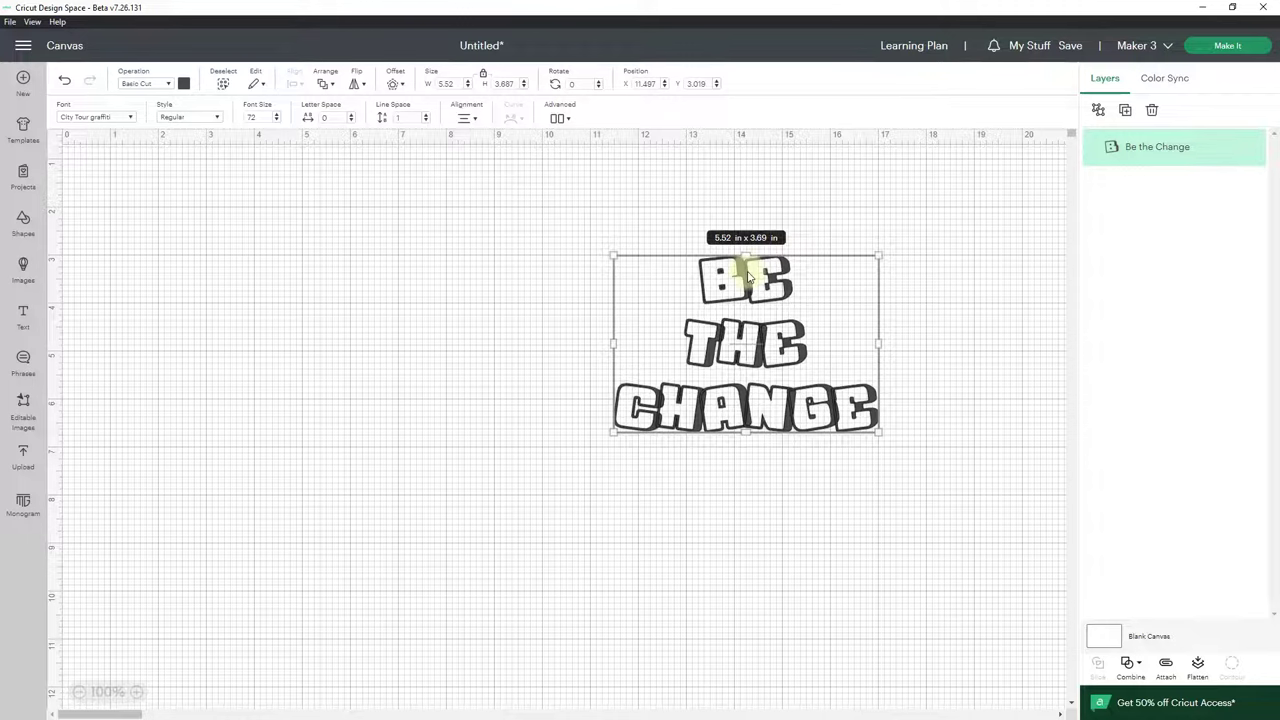
pyautogui.moveTo(737, 277); pyautogui.dragTo(472, 321)
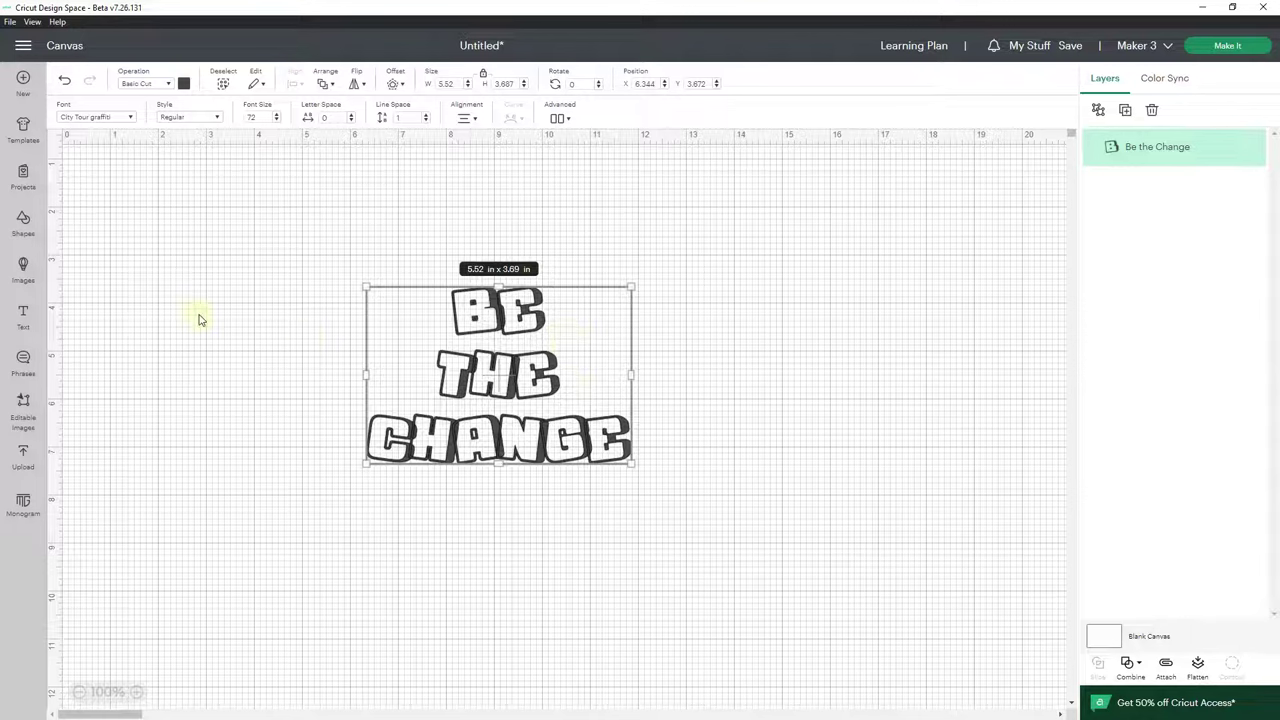
# Search free 'butterfly' images, bookmark the pink Butterfly Garland set and add it to the canvas.
pyautogui.click(23, 272)
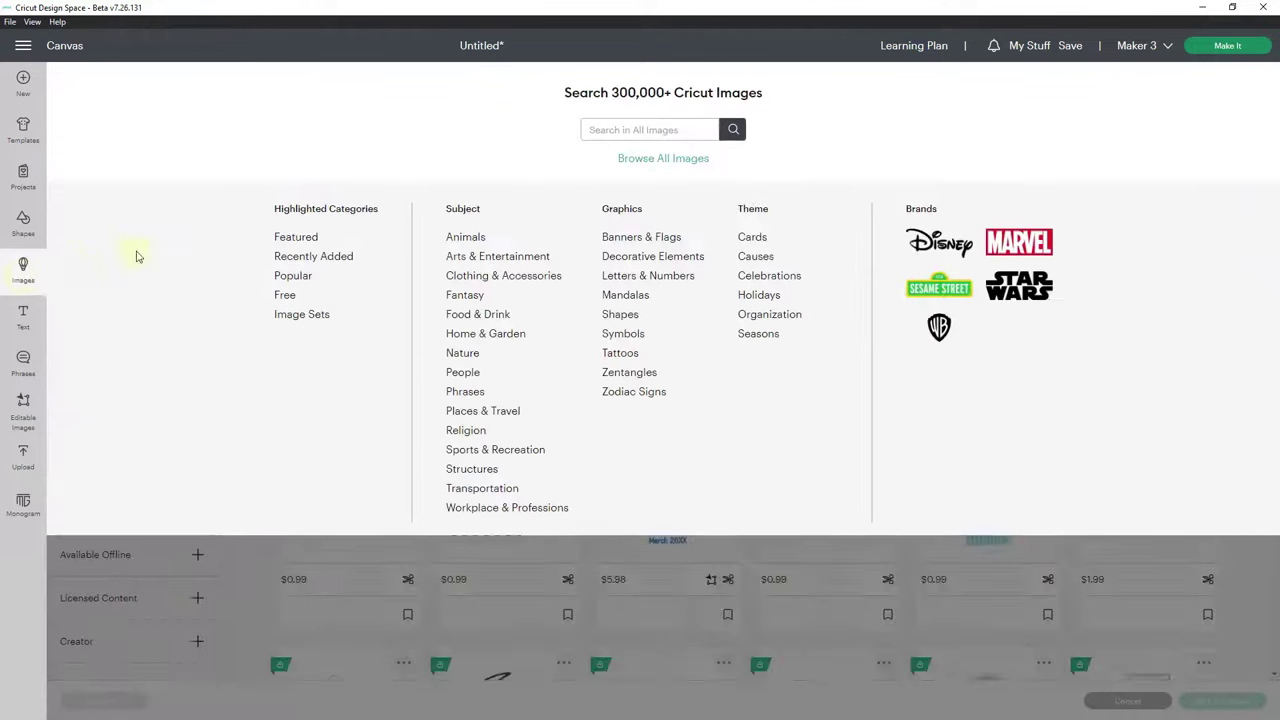
pyautogui.write('butterfly')
pyautogui.press('Return')
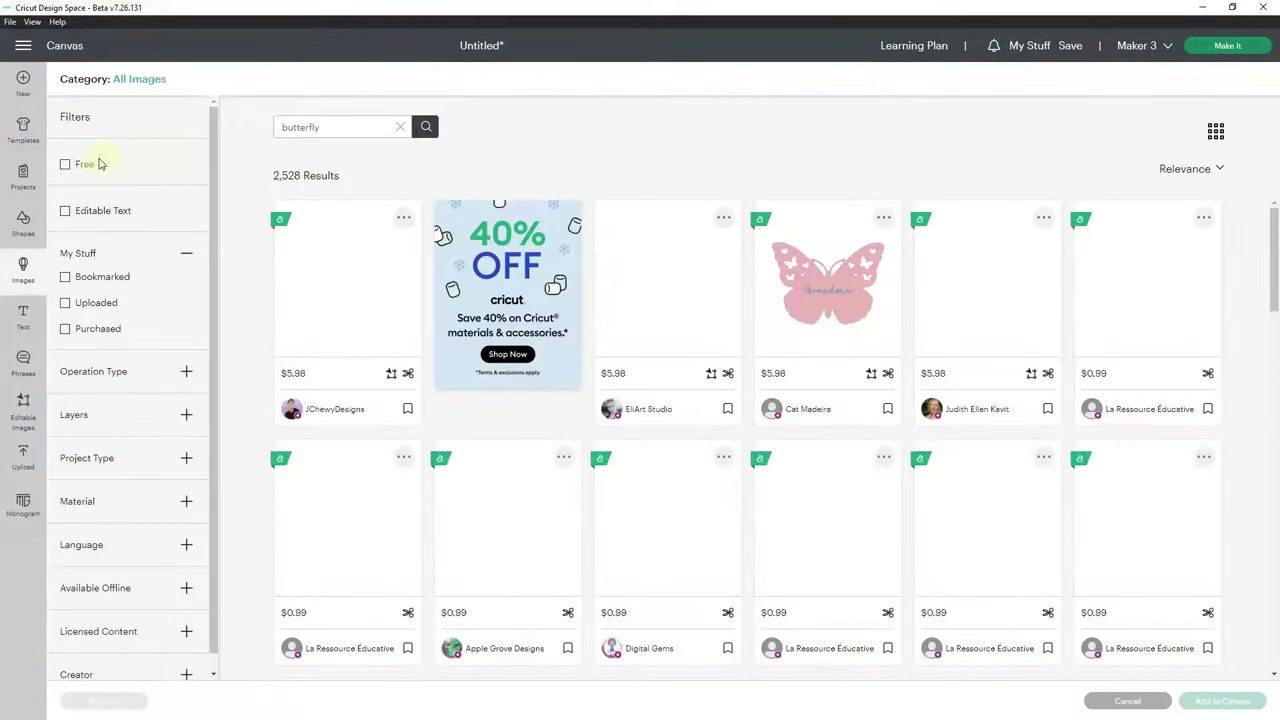
pyautogui.click(66, 165)
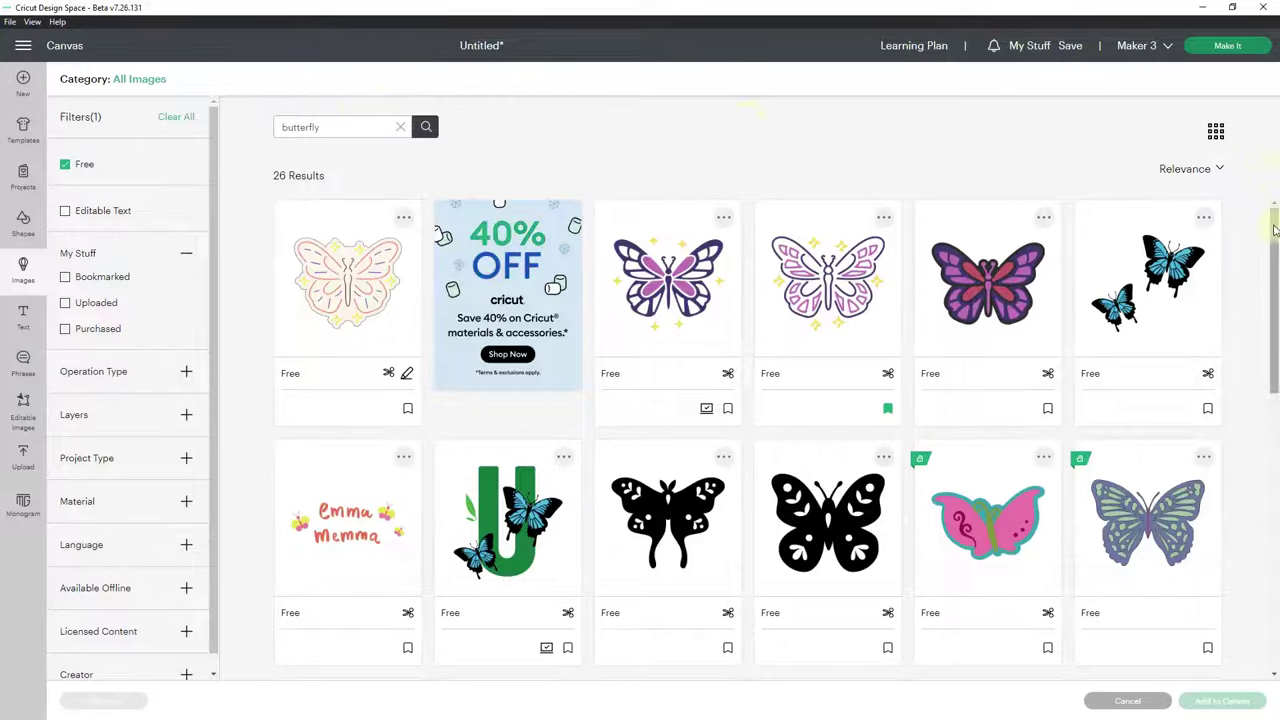
pyautogui.moveTo(1275, 228); pyautogui.dragTo(1276, 503)
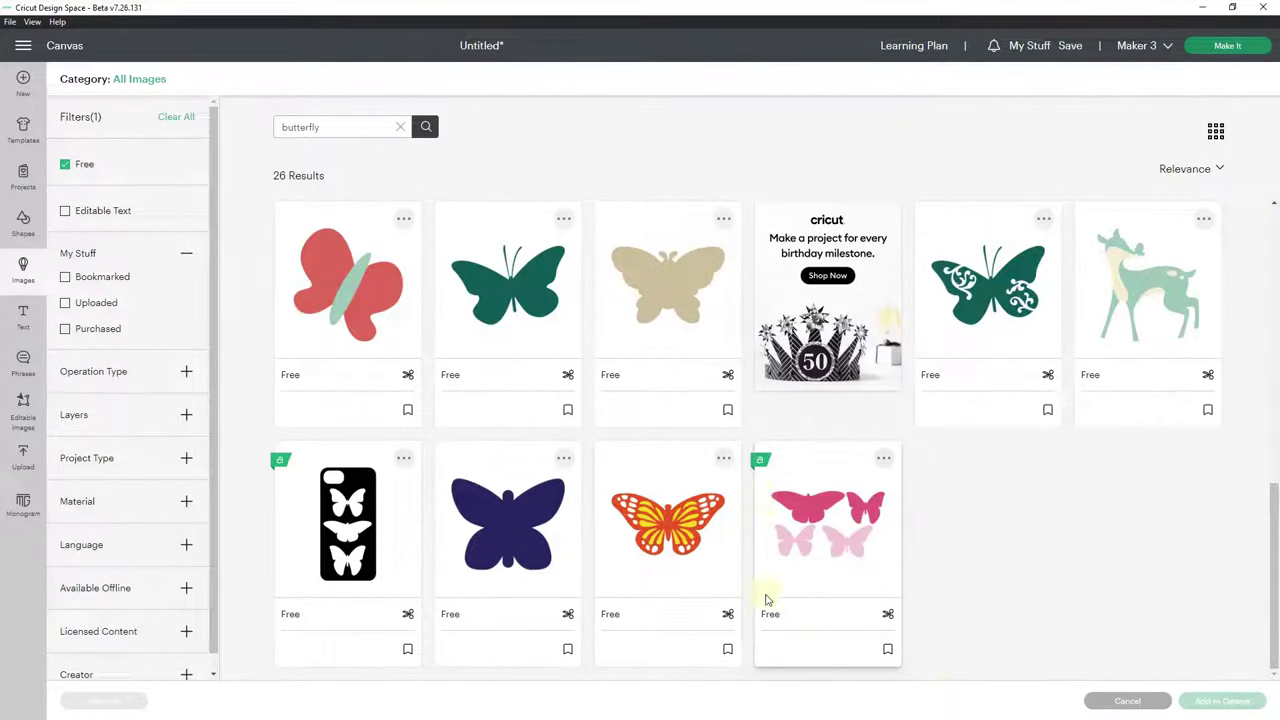
pyautogui.click(887, 648)
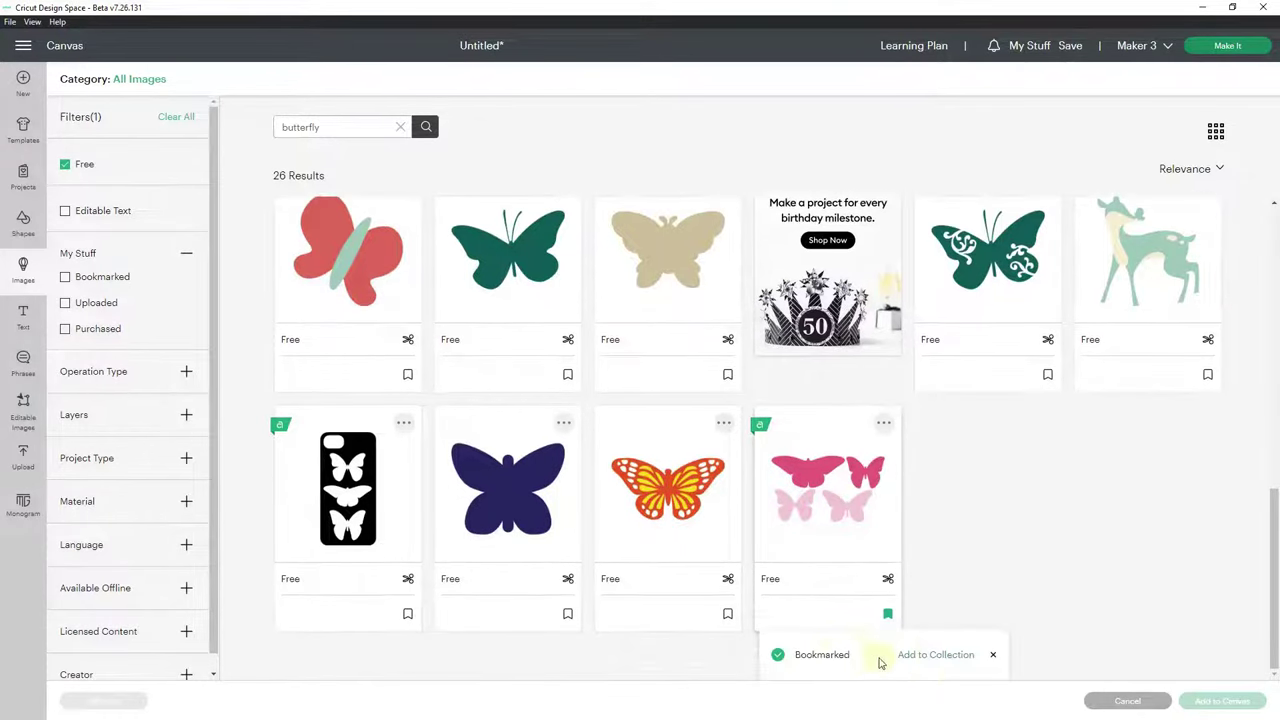
pyautogui.click(838, 510)
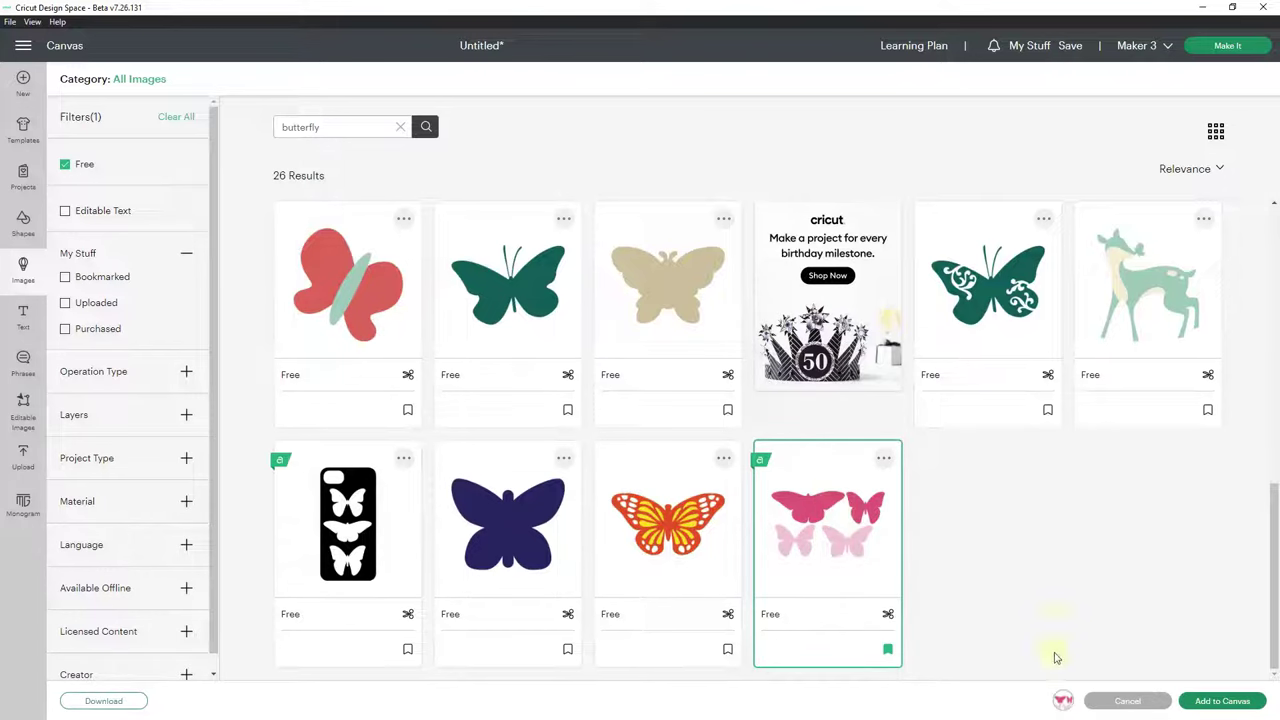
pyautogui.click(1230, 700)
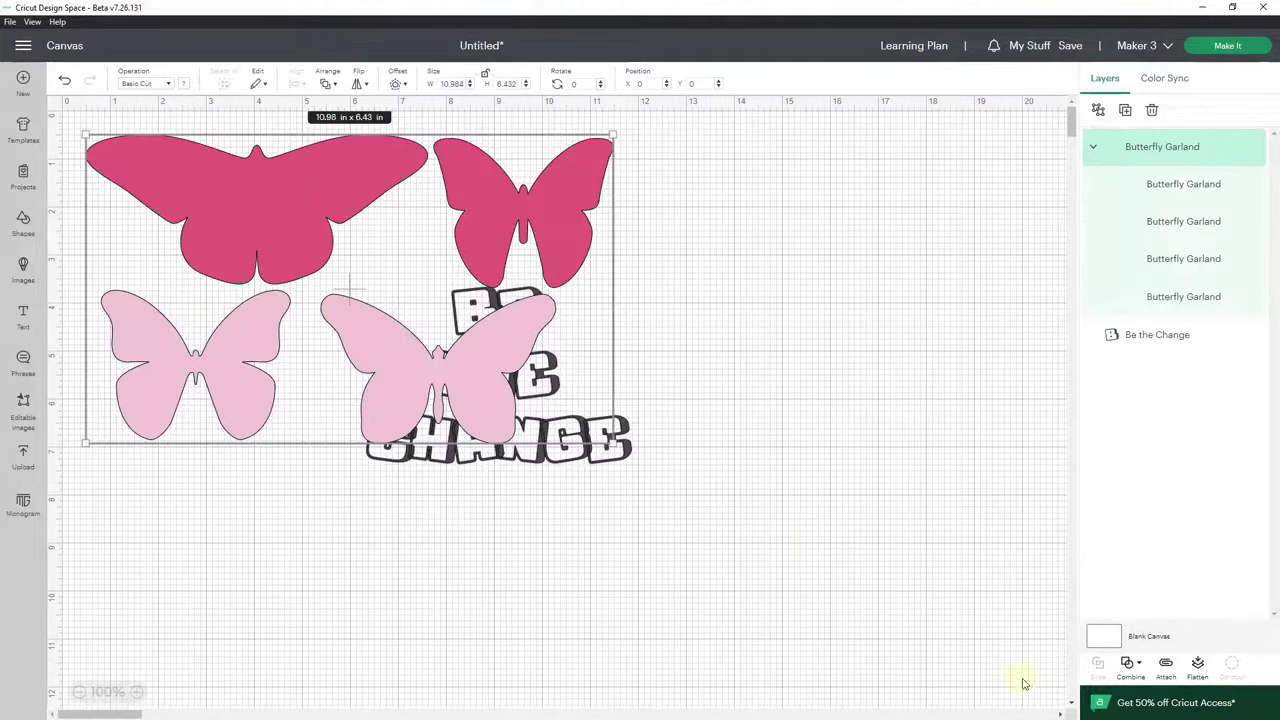
# Ungroup the garland, delete the large top and right light-pink butterflies, and move the dark pink one toward the text.
pyautogui.moveTo(448, 397); pyautogui.dragTo(855, 503)
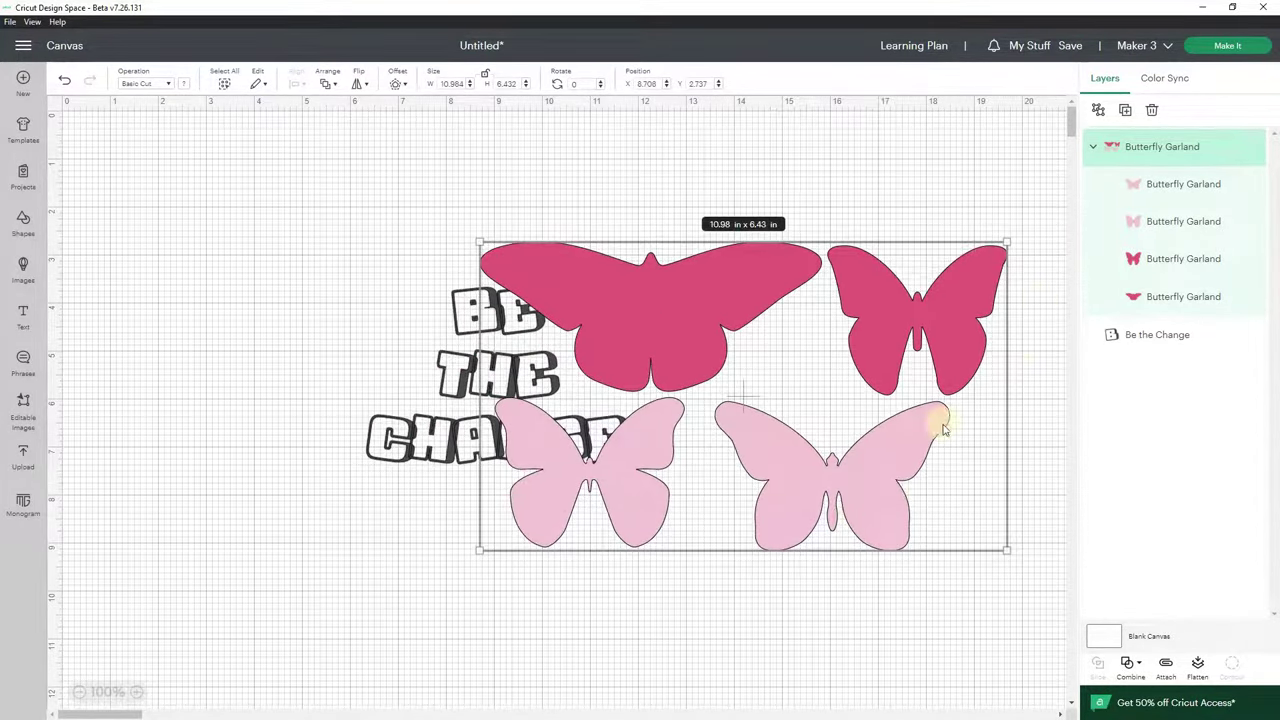
pyautogui.click(1100, 112)
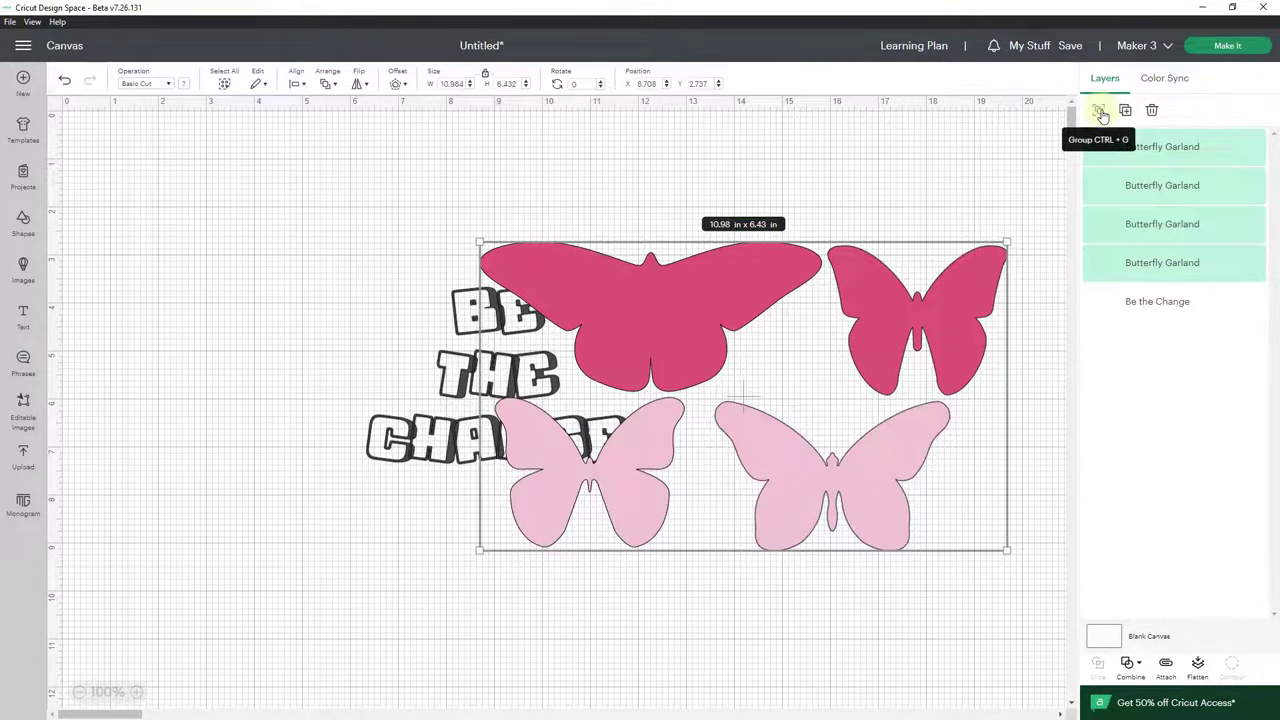
pyautogui.click(934, 168)
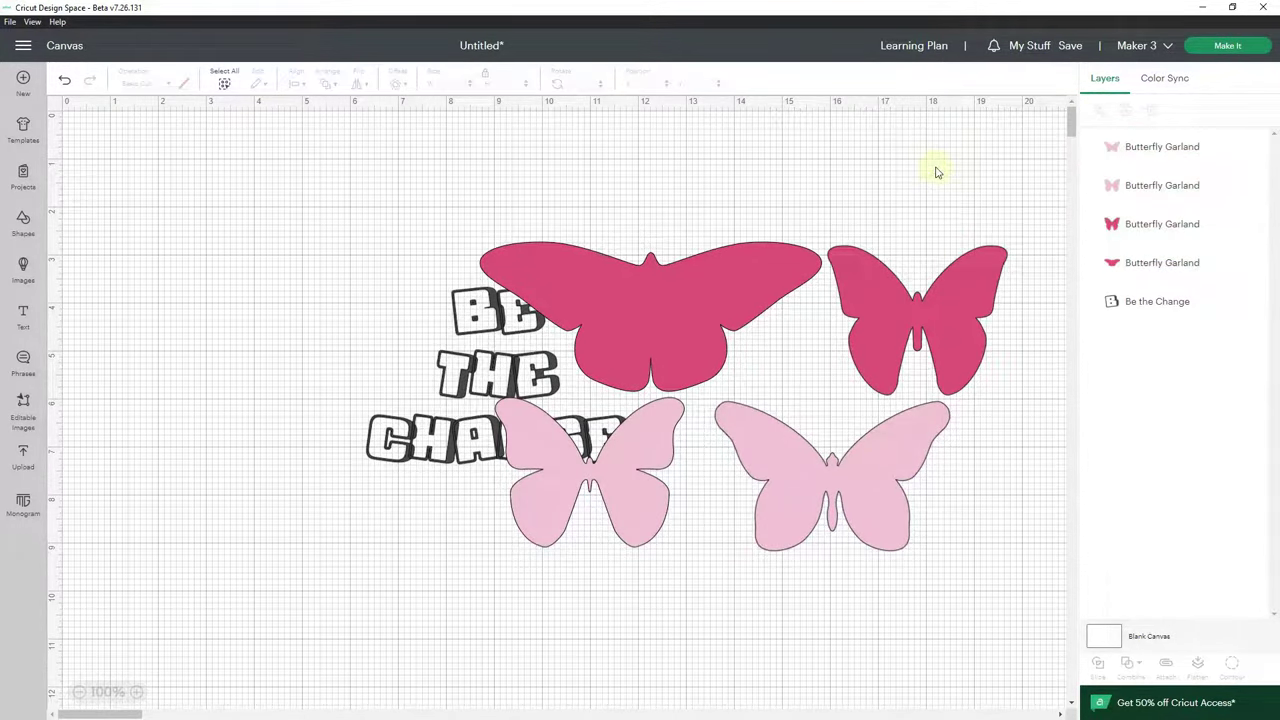
pyautogui.click(767, 298)
pyautogui.press('Delete')
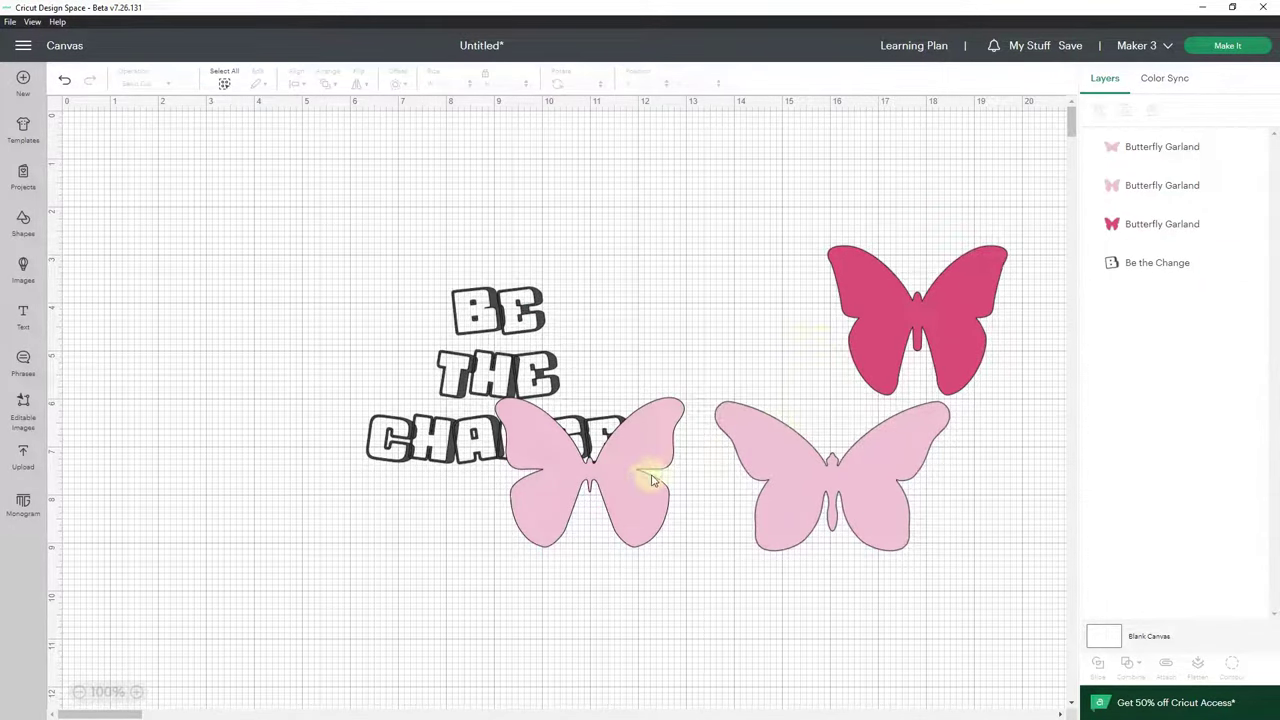
pyautogui.click(778, 470)
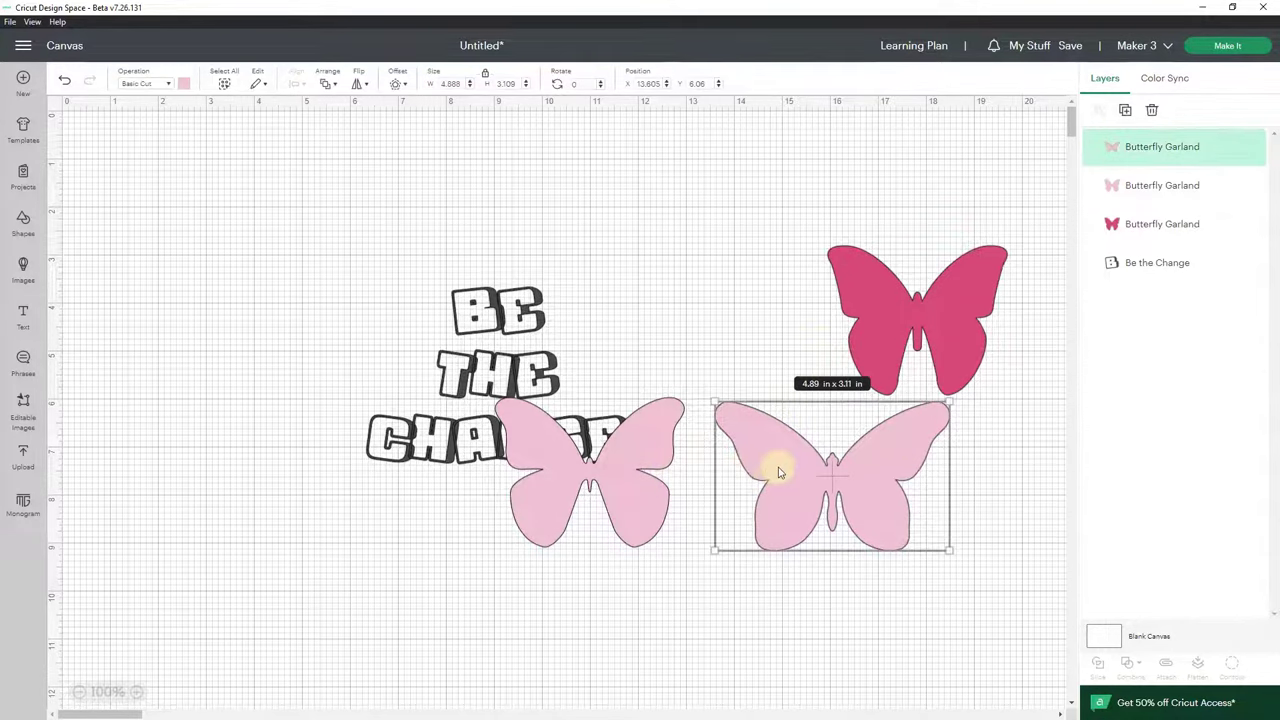
pyautogui.press('Delete')
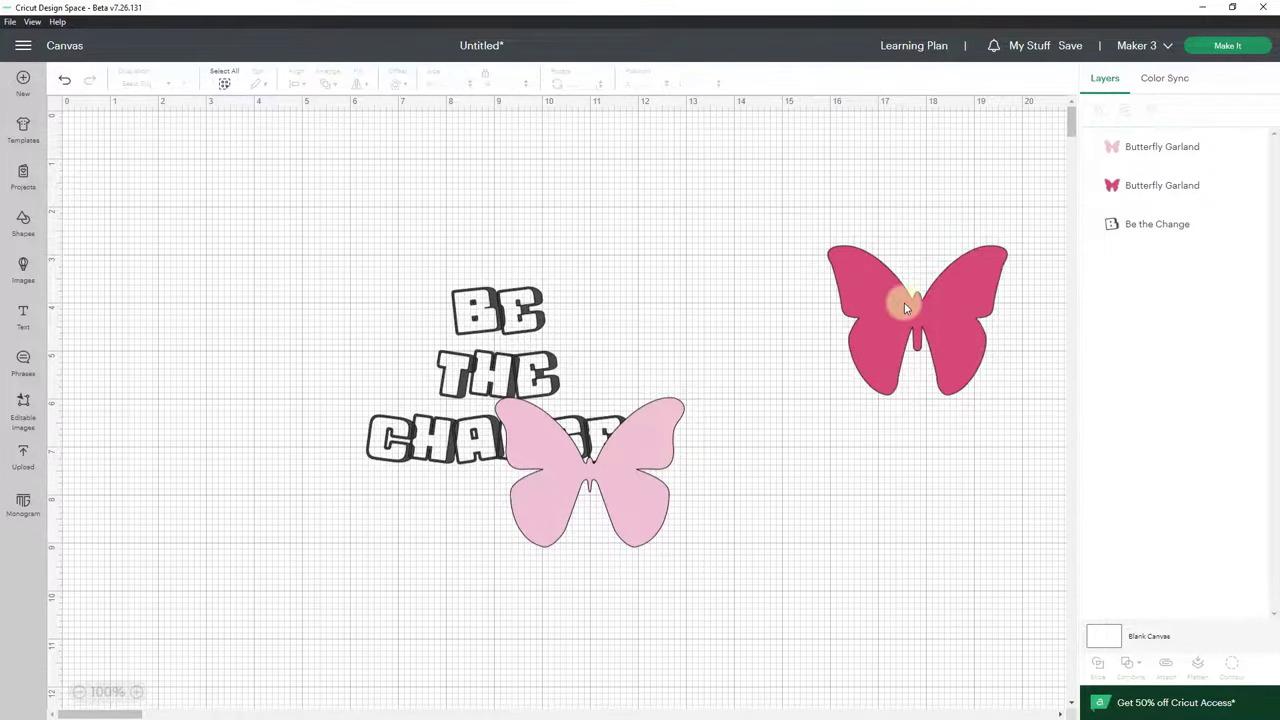
pyautogui.moveTo(903, 297); pyautogui.dragTo(693, 297)
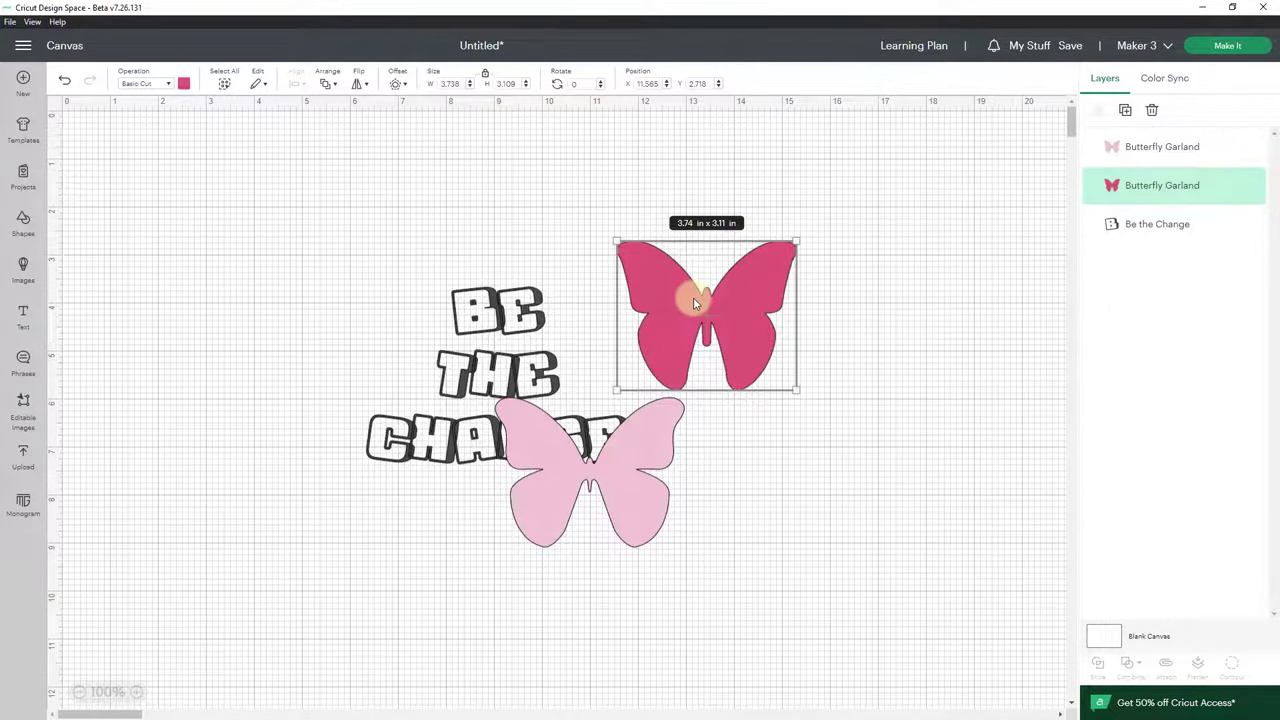
# Place the dark pink butterfly left of the text and tilt it counter-clockwise; tilt the light pink one clockwise.
pyautogui.moveTo(695, 302); pyautogui.dragTo(349, 316)
pyautogui.moveTo(623, 468); pyautogui.dragTo(703, 323)
pyautogui.click(300, 287)
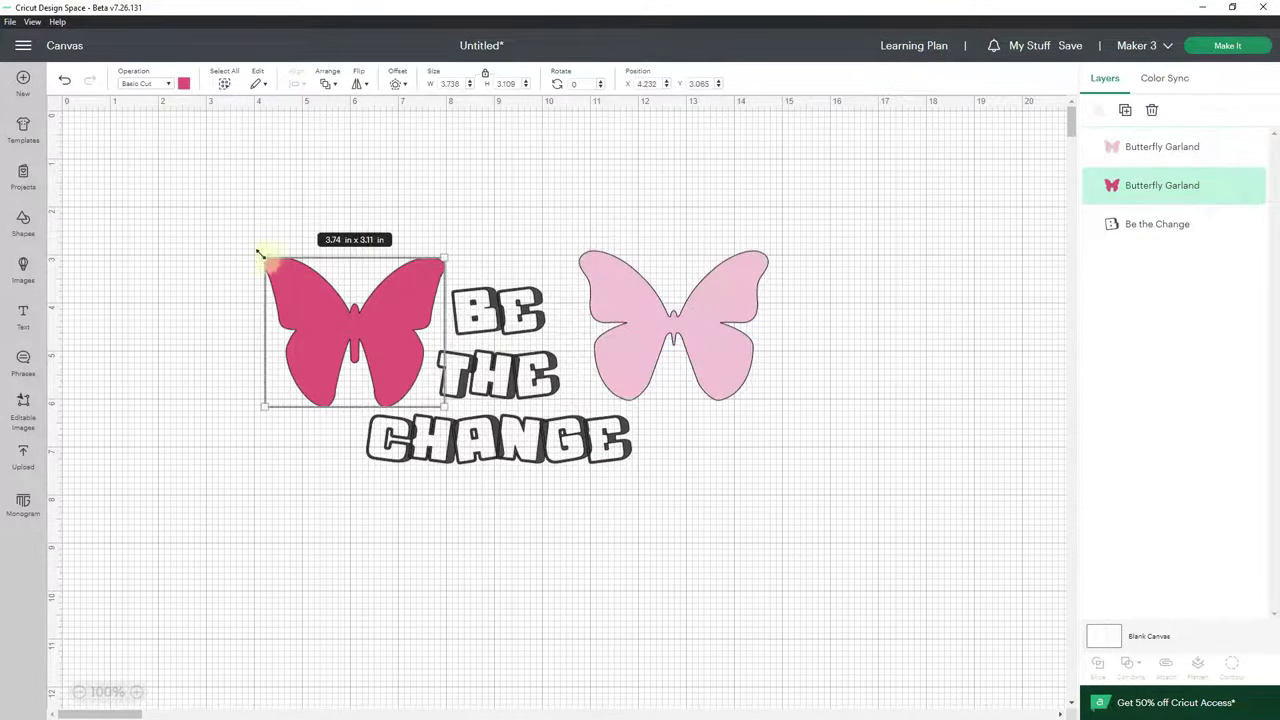
pyautogui.moveTo(247, 257); pyautogui.dragTo(243, 294)
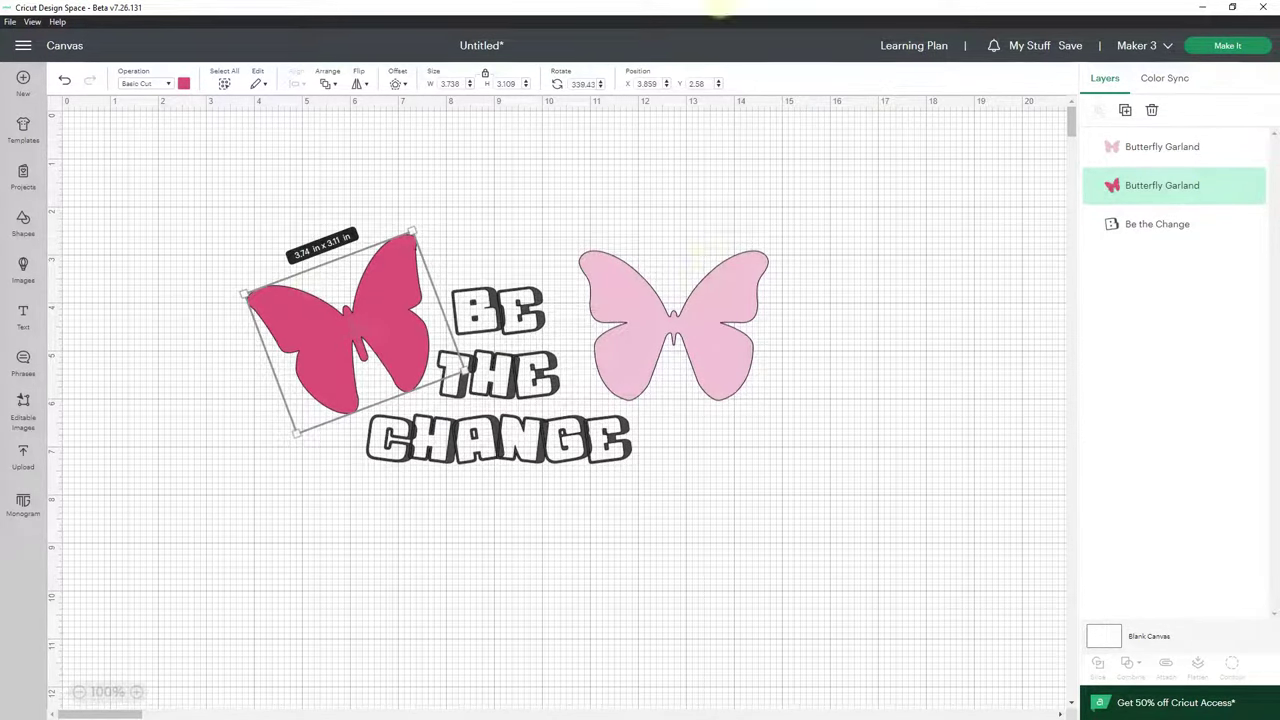
pyautogui.click(728, 294)
pyautogui.moveTo(773, 238); pyautogui.dragTo(800, 280)
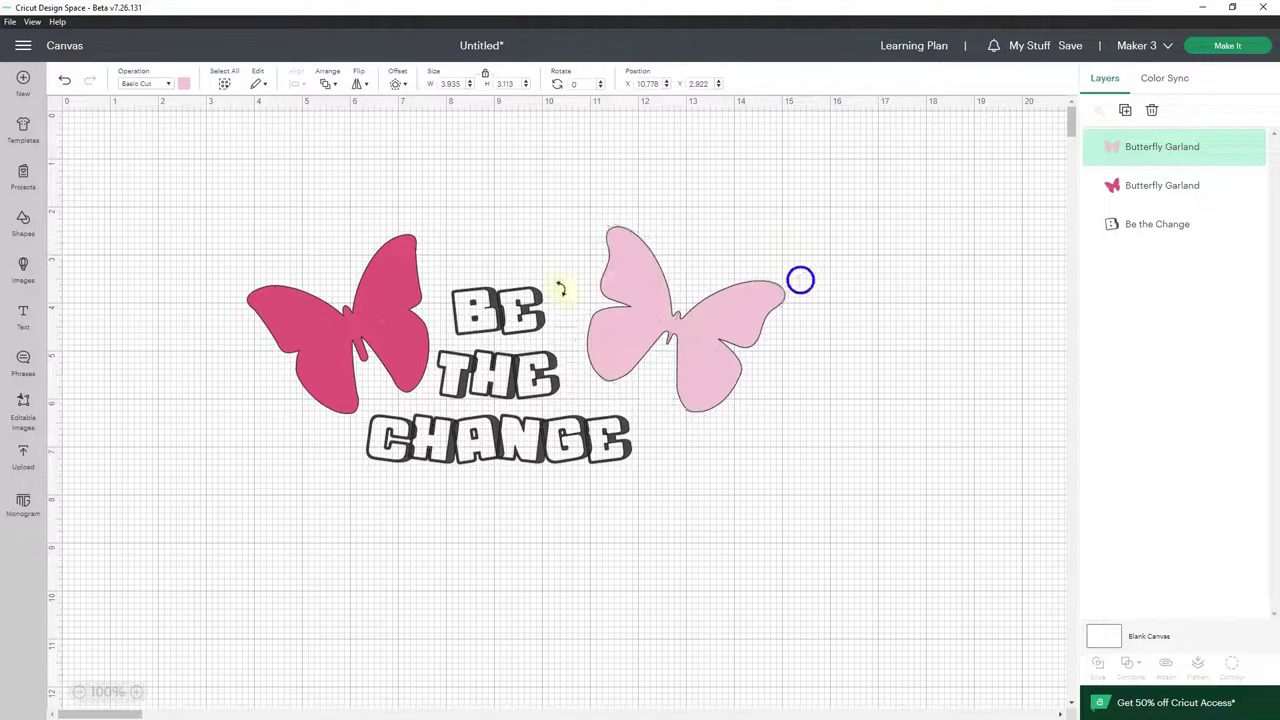
# Shrink the dark pink butterfly to about 2.55 in wide and shrink the light pink butterfly.
pyautogui.click(390, 306)
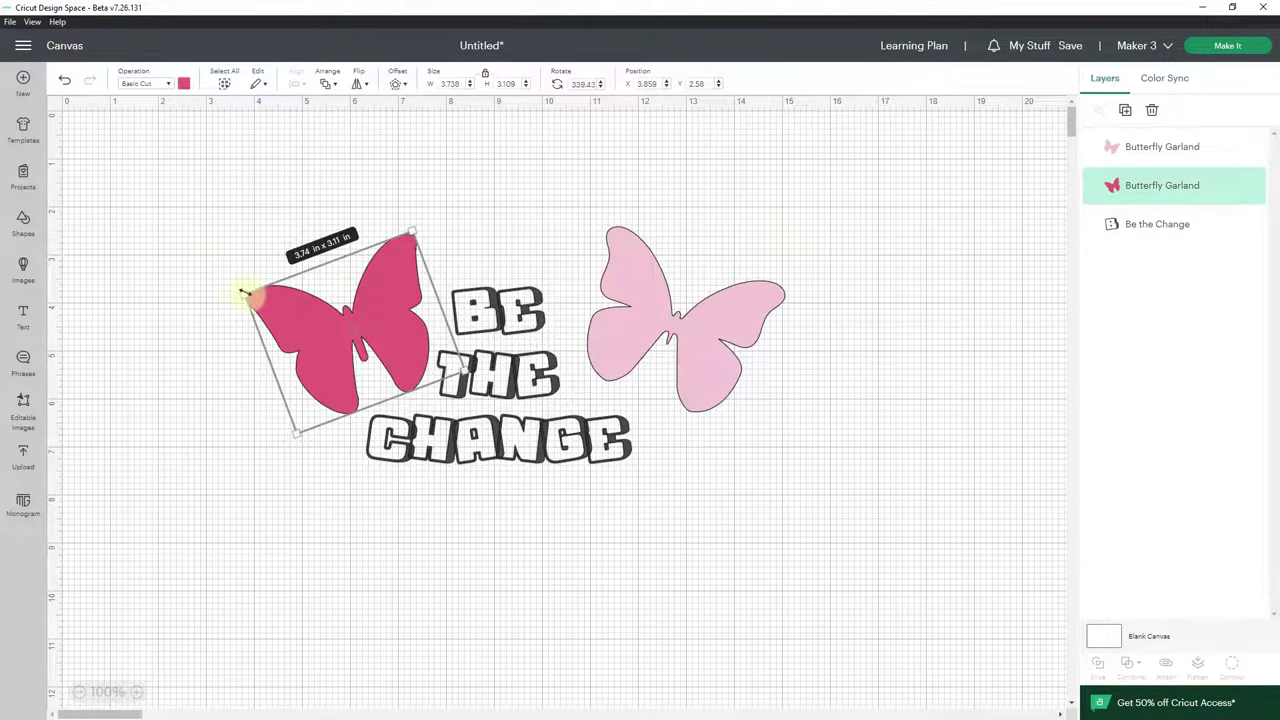
pyautogui.moveTo(243, 293); pyautogui.dragTo(317, 321)
pyautogui.click(631, 320)
pyautogui.moveTo(786, 286); pyautogui.dragTo(682, 335)
pyautogui.click(631, 362)
# Shrink the dark pink butterfly to 2.266 × 1.865 in and set it beside the lettering's upper left.
pyautogui.click(400, 337)
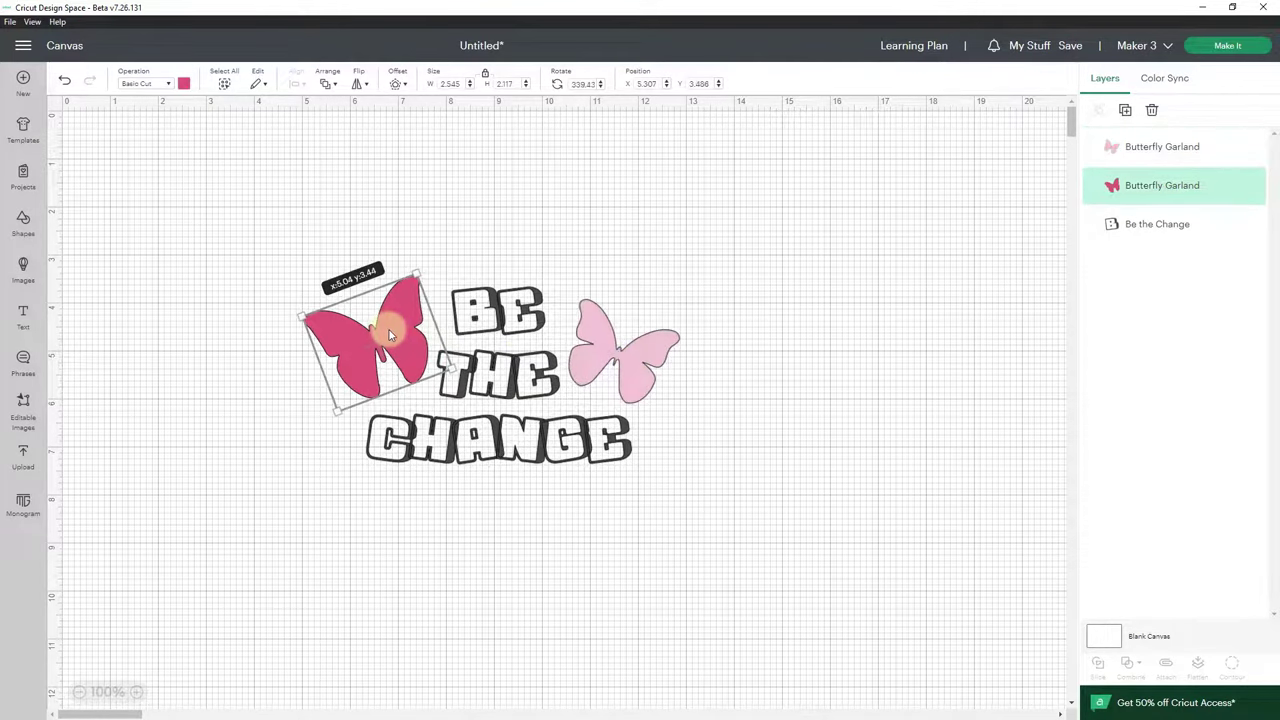
pyautogui.click(620, 342)
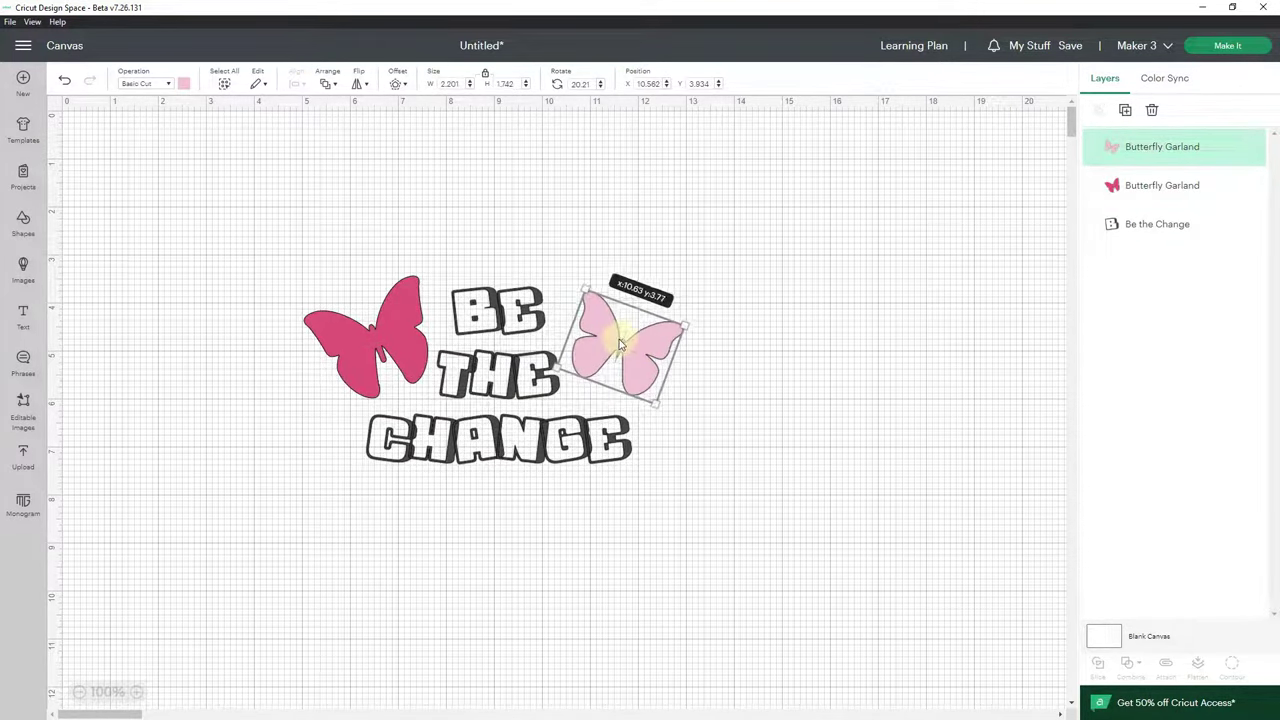
pyautogui.click(380, 335)
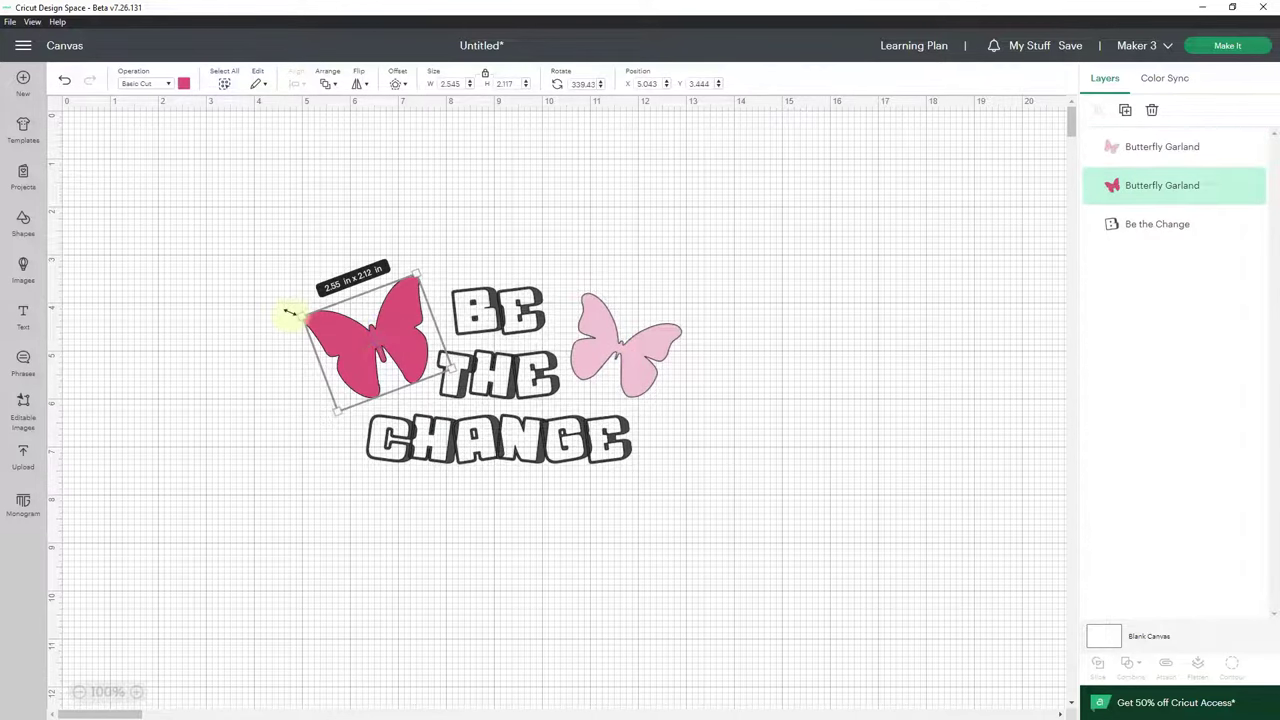
pyautogui.moveTo(289, 312); pyautogui.dragTo(309, 323)
pyautogui.moveTo(412, 364); pyautogui.dragTo(411, 366)
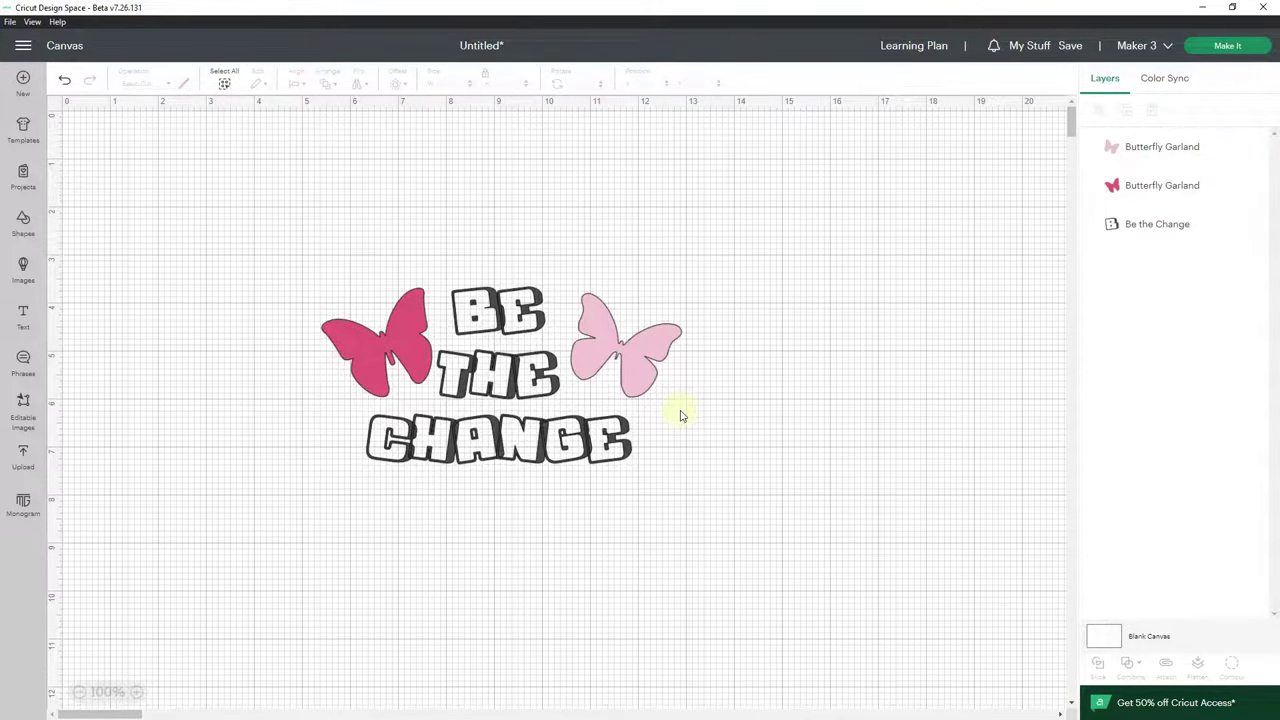
pyautogui.click(630, 380)
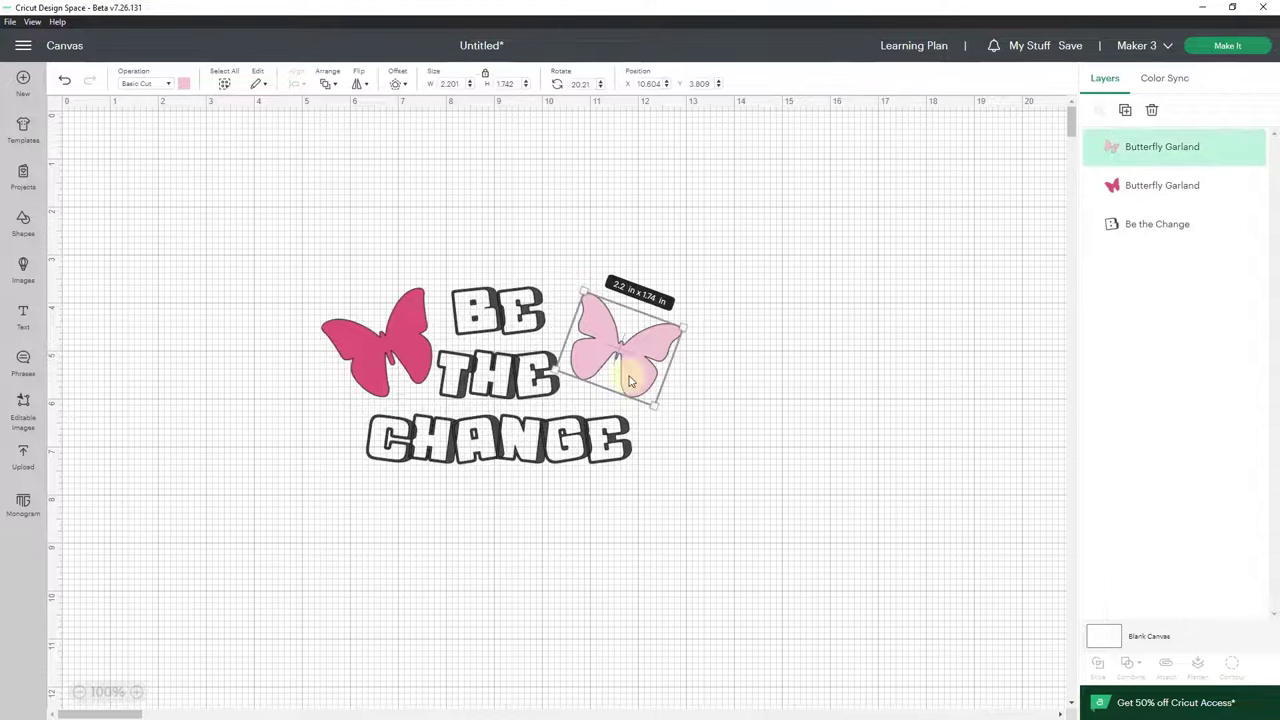
pyautogui.click(416, 359)
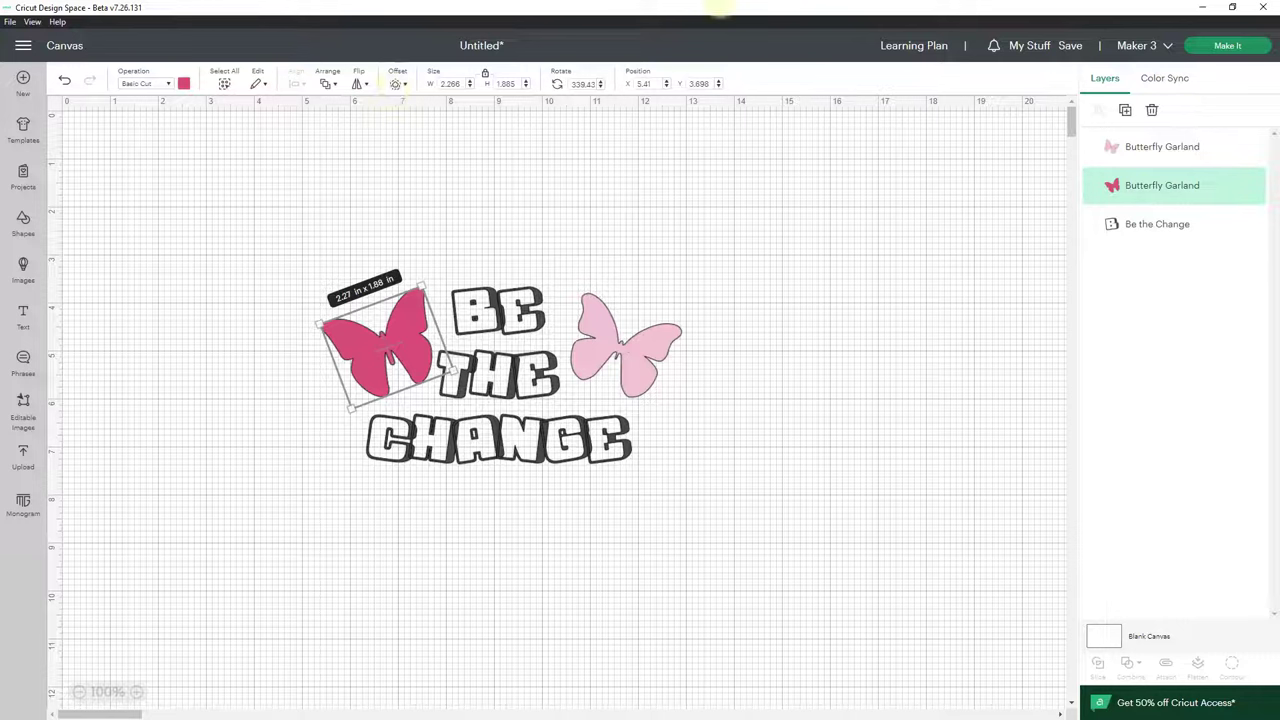
# Apply a 0.056 in offset outline to the dark pink butterfly.
pyautogui.click(399, 85)
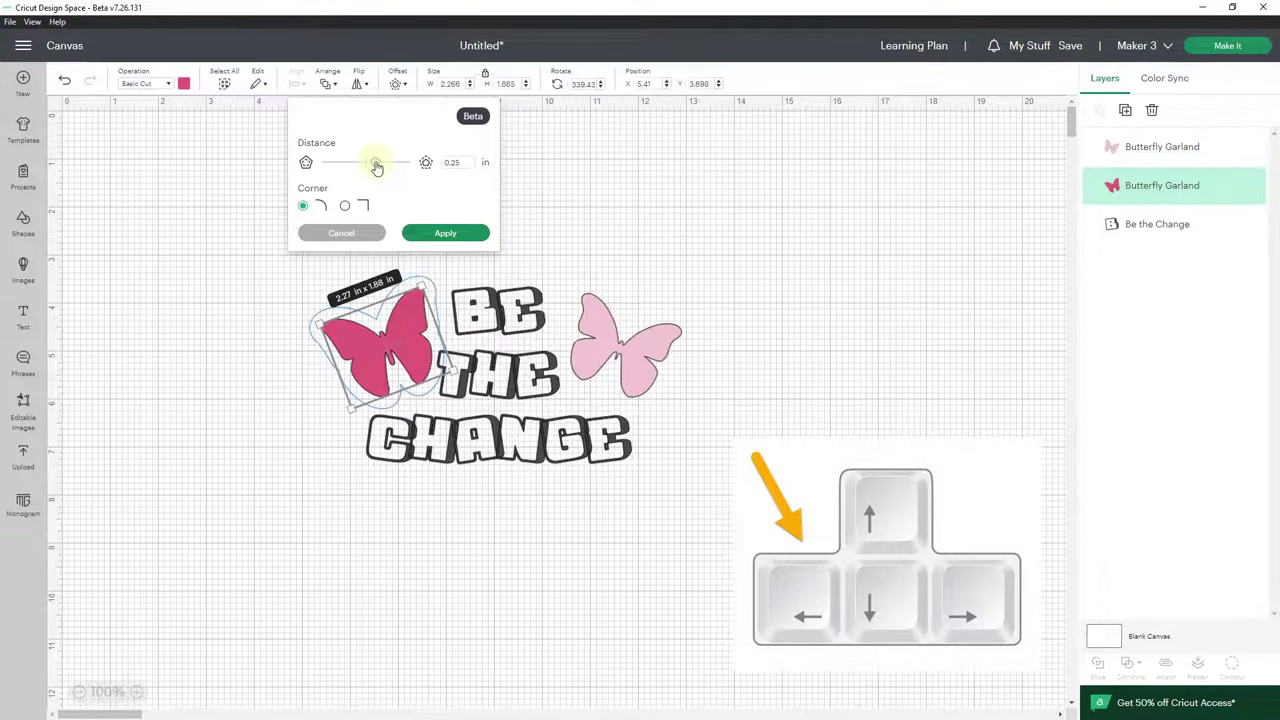
pyautogui.press('Left')
pyautogui.press('Left')
pyautogui.press('Left')
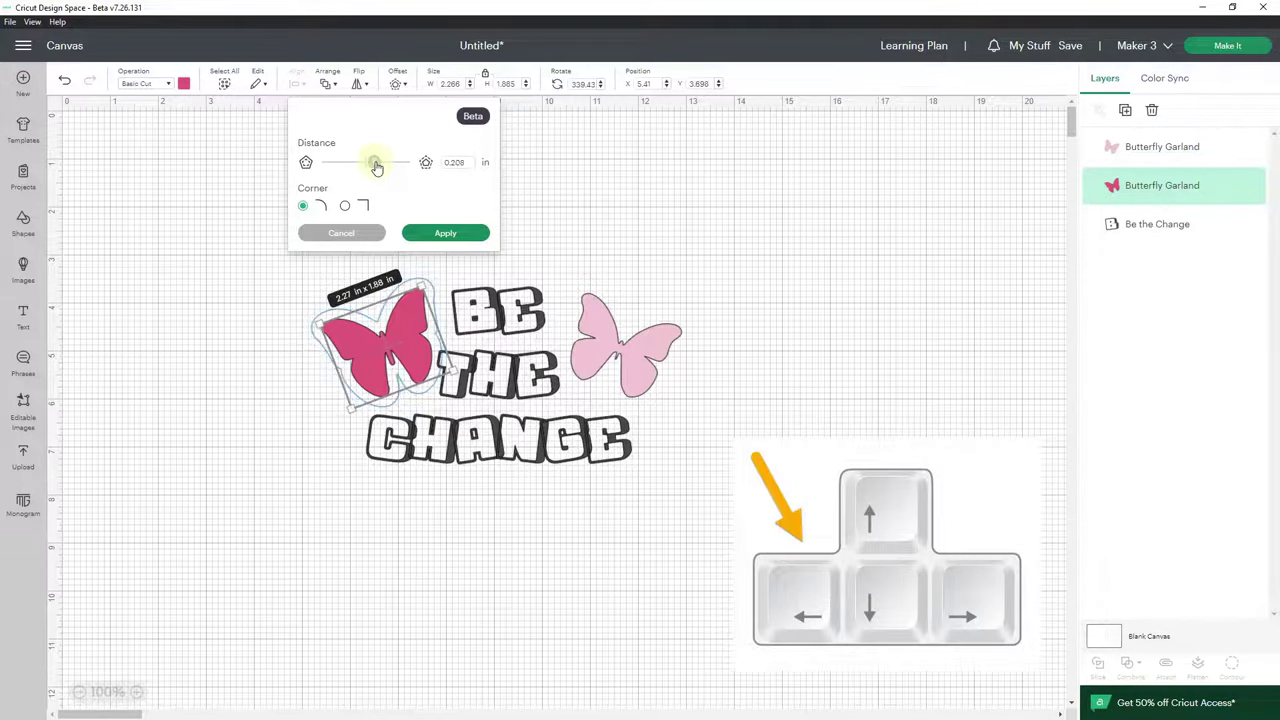
pyautogui.press('Left')
pyautogui.press('Left')
pyautogui.press('Left')
pyautogui.press('Left')
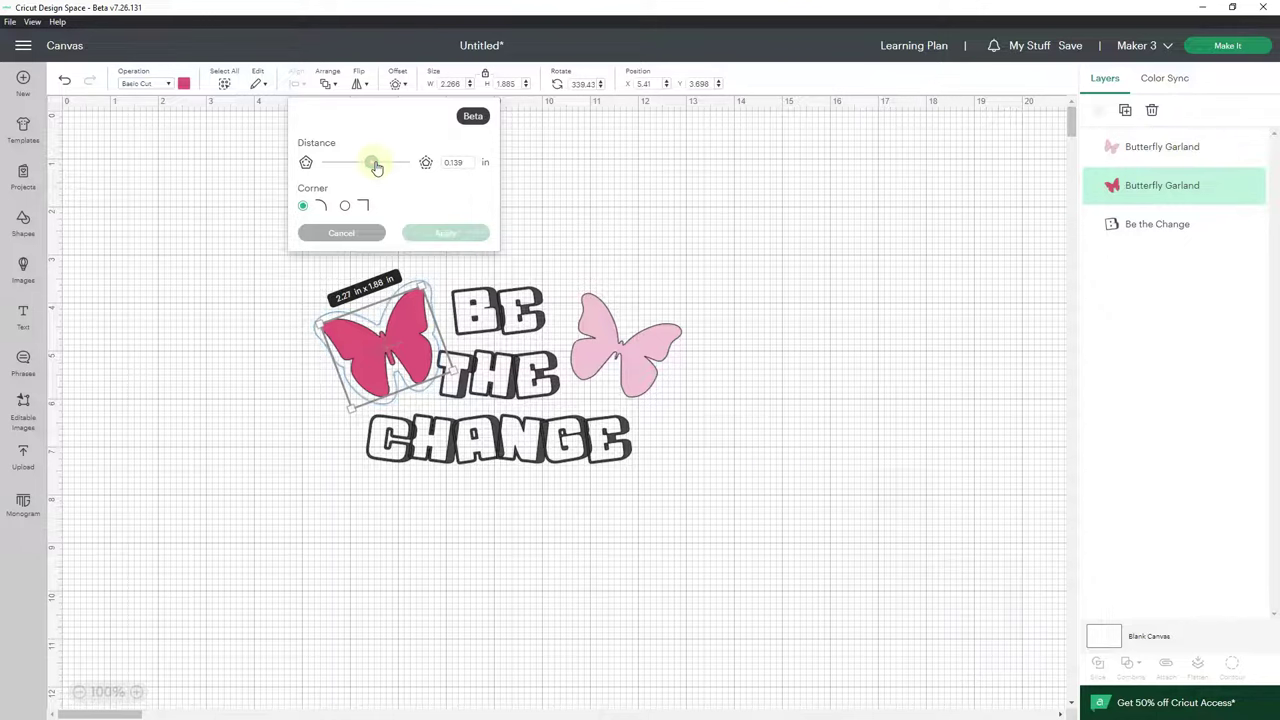
pyautogui.press('Left')
pyautogui.press('Left')
pyautogui.press('Left')
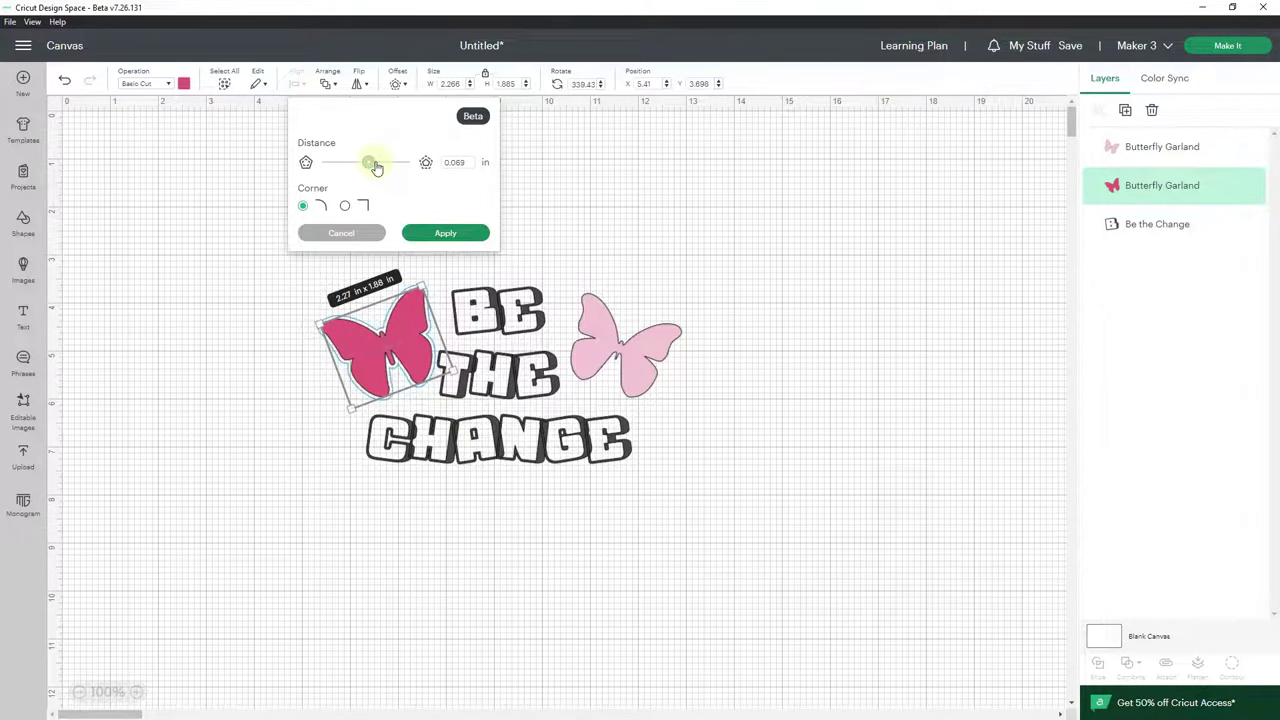
pyautogui.press('Left')
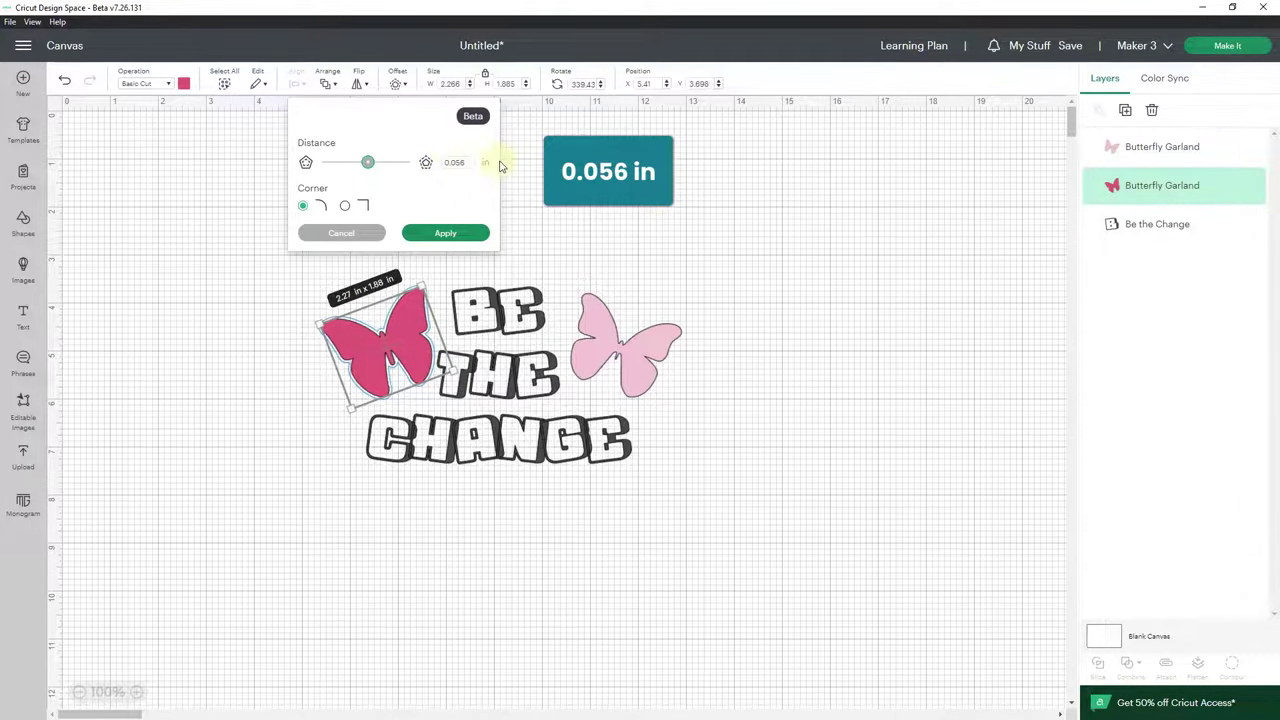
pyautogui.click(446, 233)
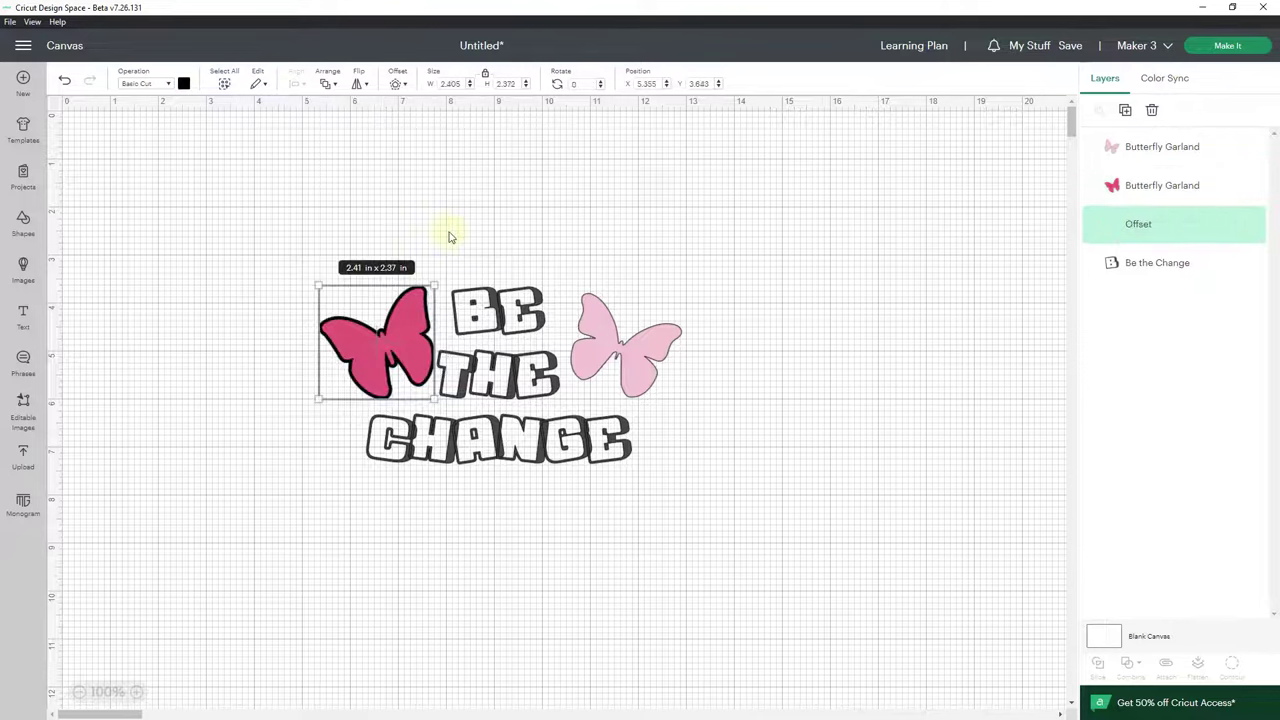
# Select the light pink butterfly and bring up its offset settings.
pyautogui.click(402, 335)
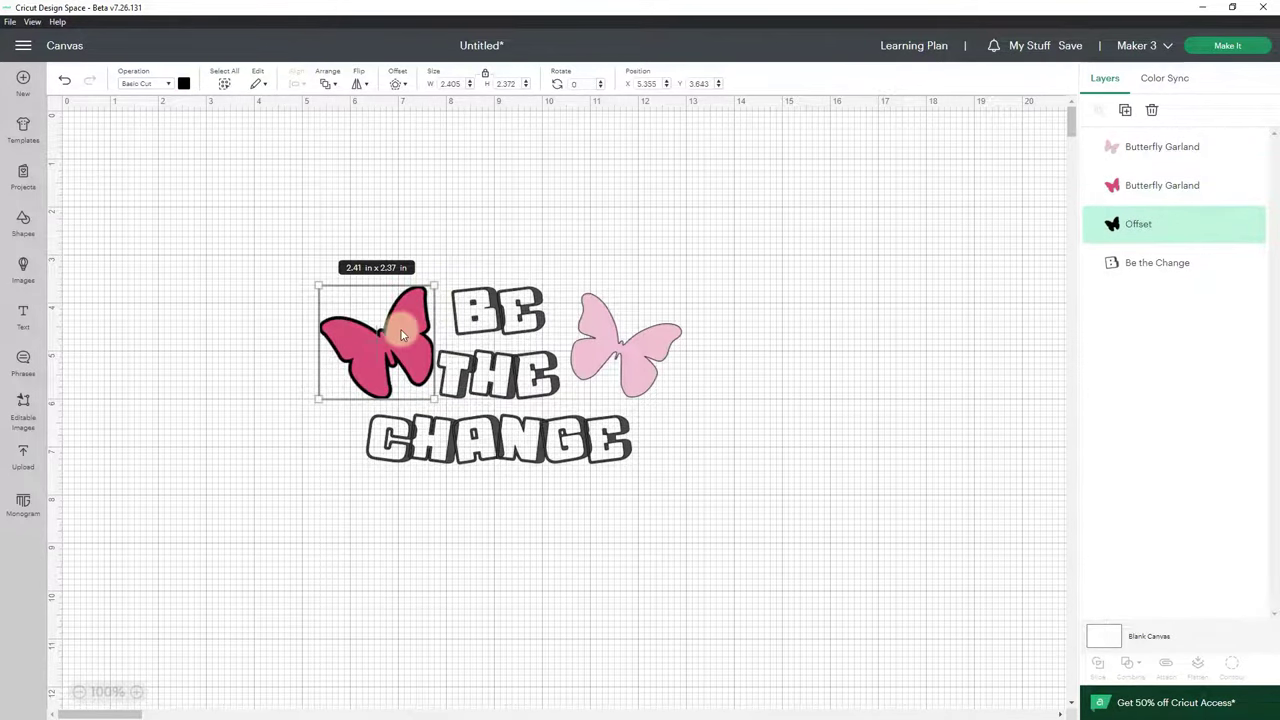
pyautogui.click(613, 347)
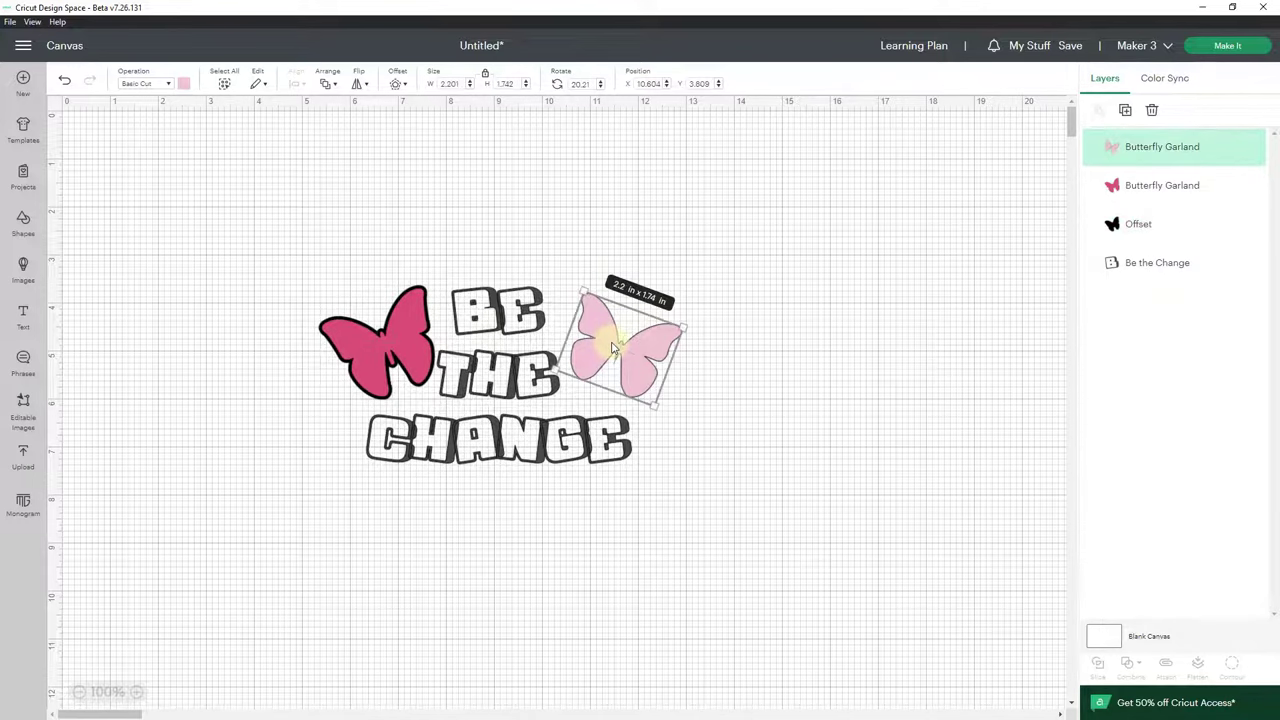
pyautogui.click(404, 89)
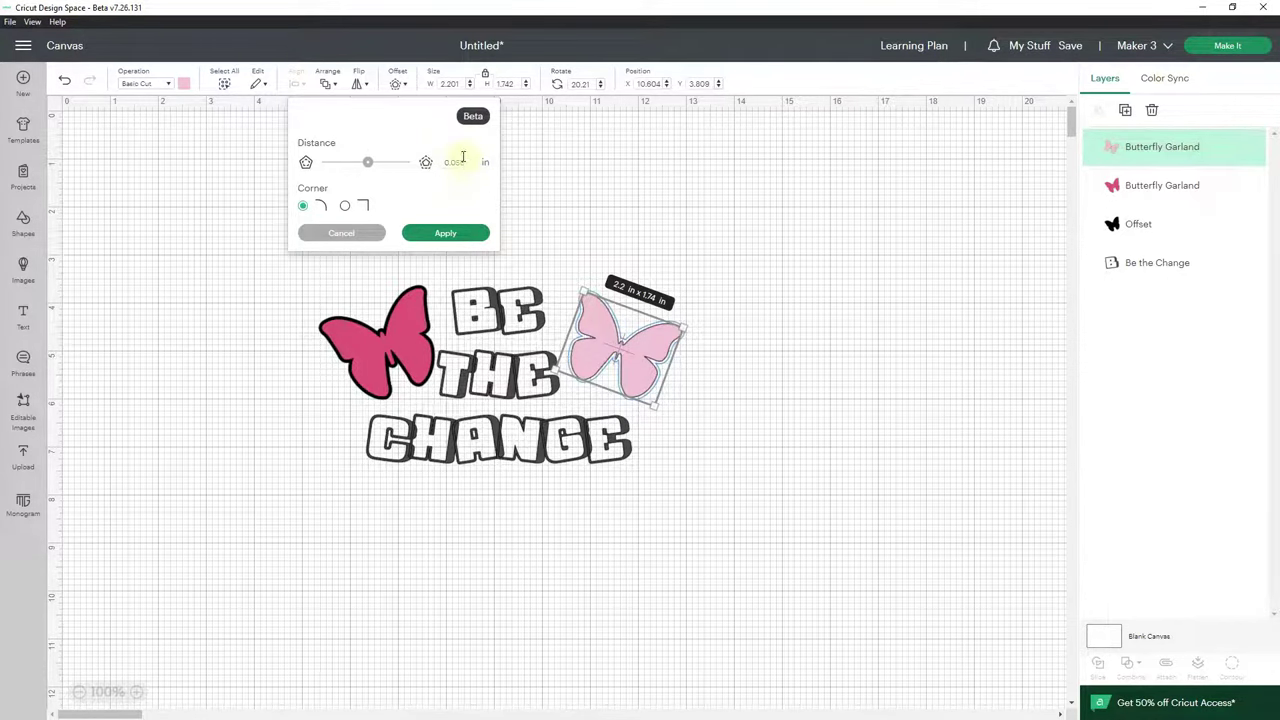
# Apply the offset to the light pink butterfly and colour that outline blue.
pyautogui.click(438, 237)
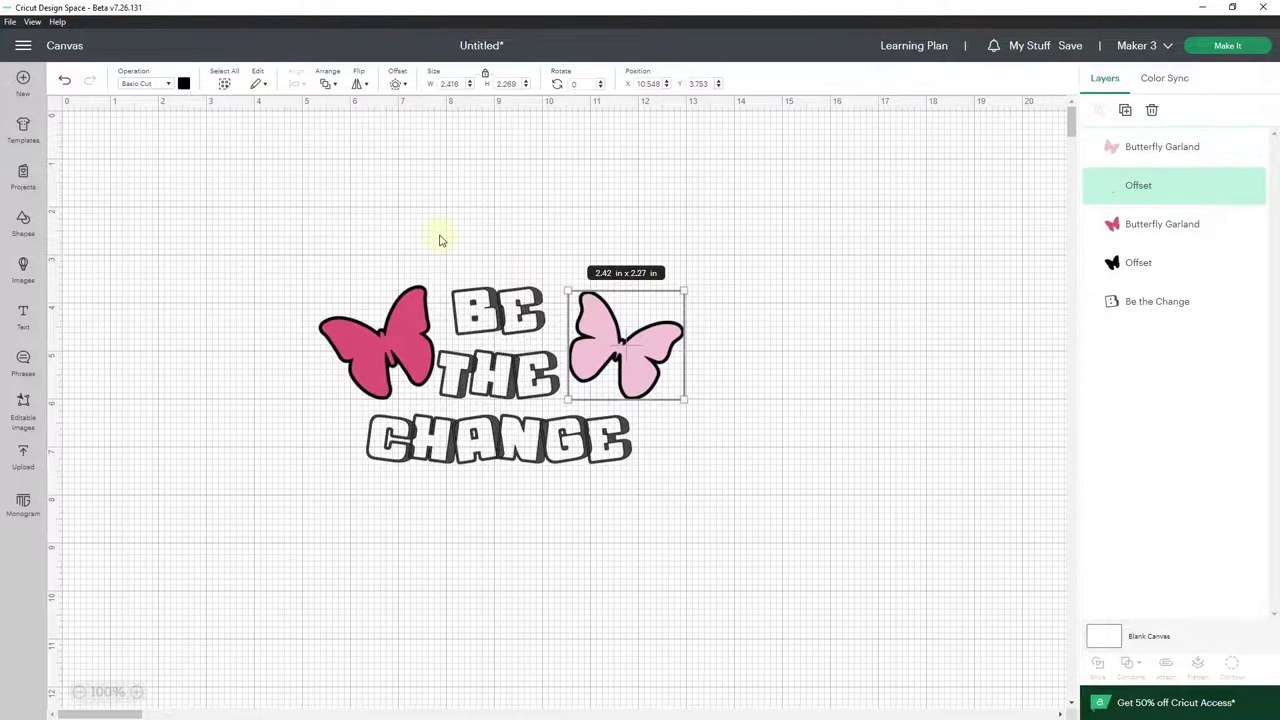
pyautogui.click(183, 84)
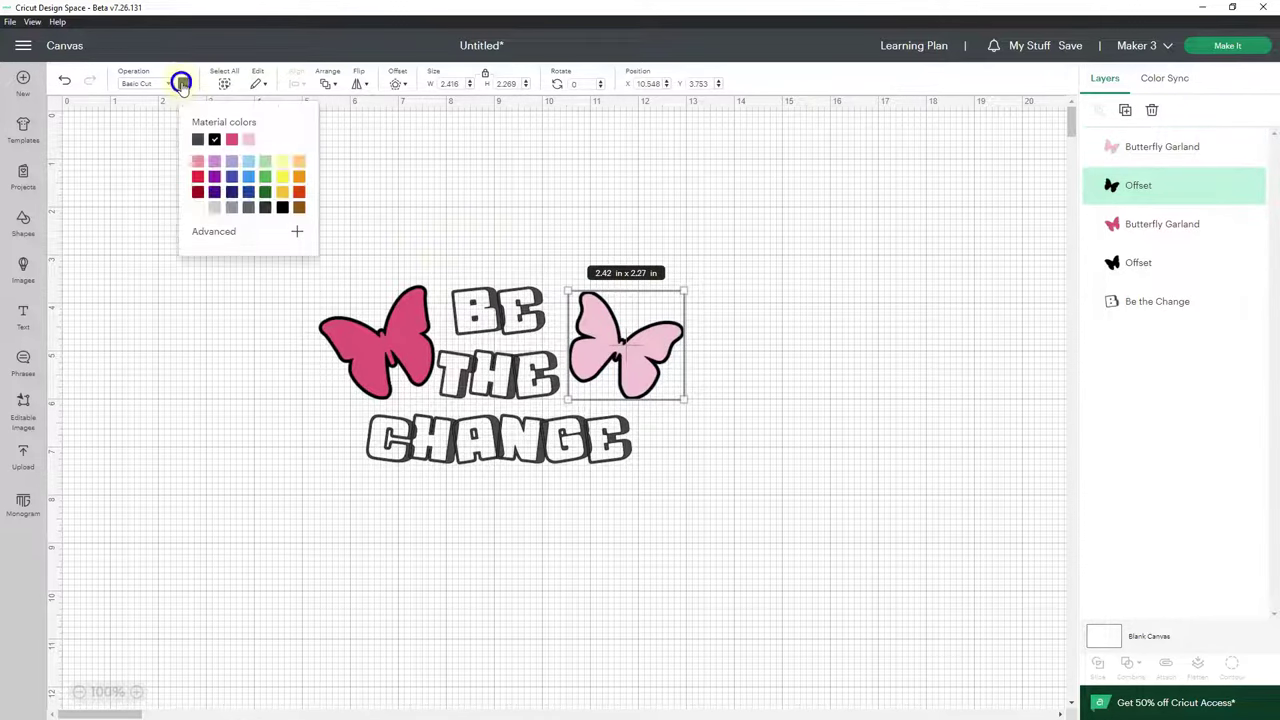
pyautogui.click(248, 175)
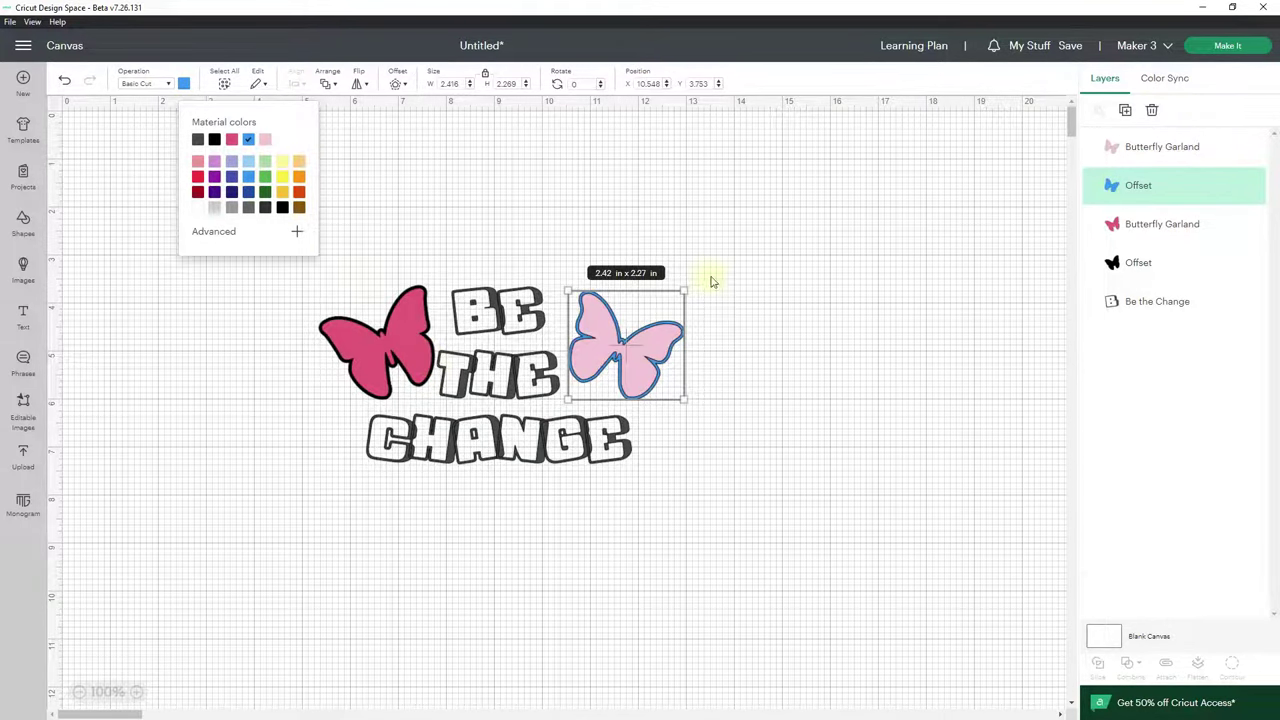
pyautogui.click(413, 341)
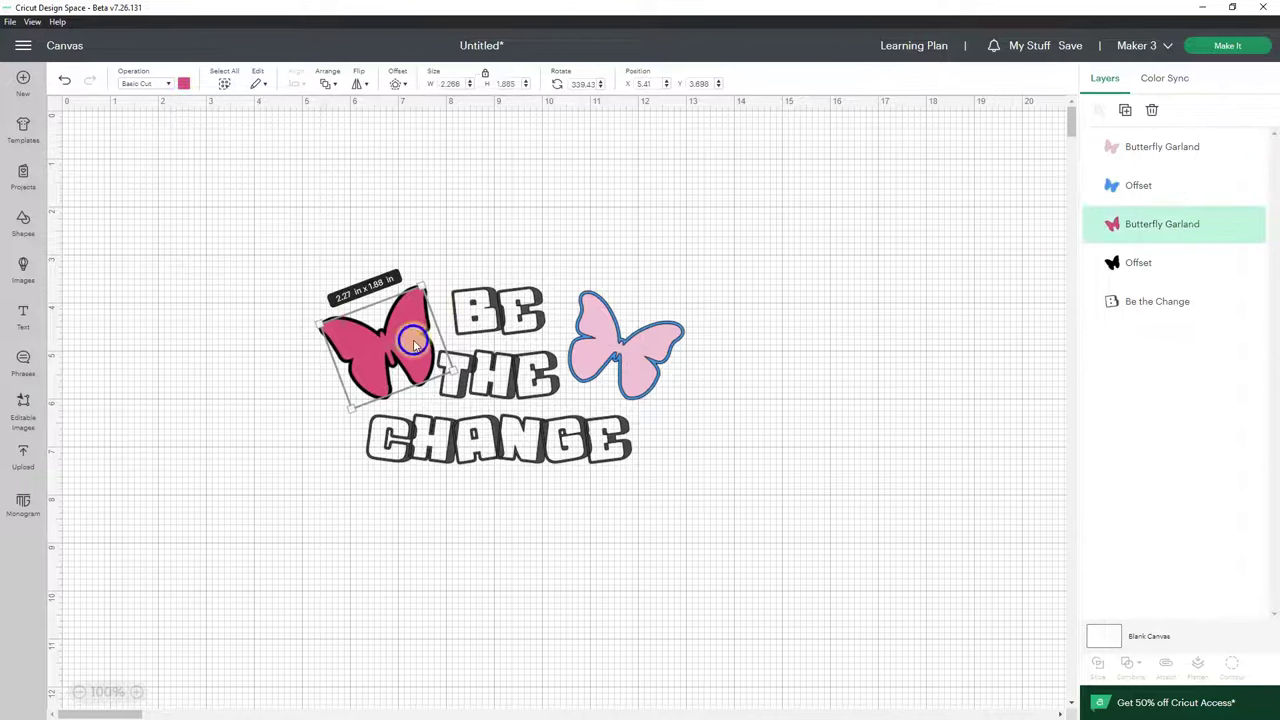
# Recolour the dark pink butterfly's black offset outline to blue.
pyautogui.click(1179, 276)
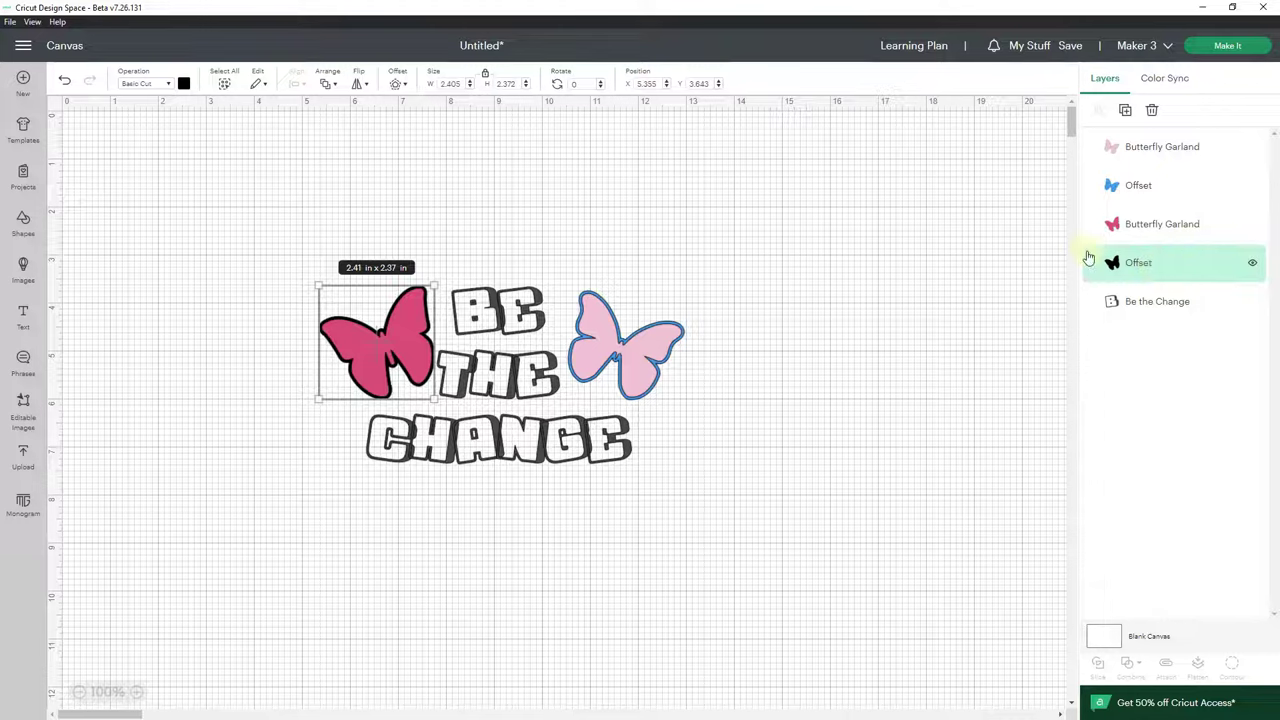
pyautogui.click(185, 85)
pyautogui.click(249, 178)
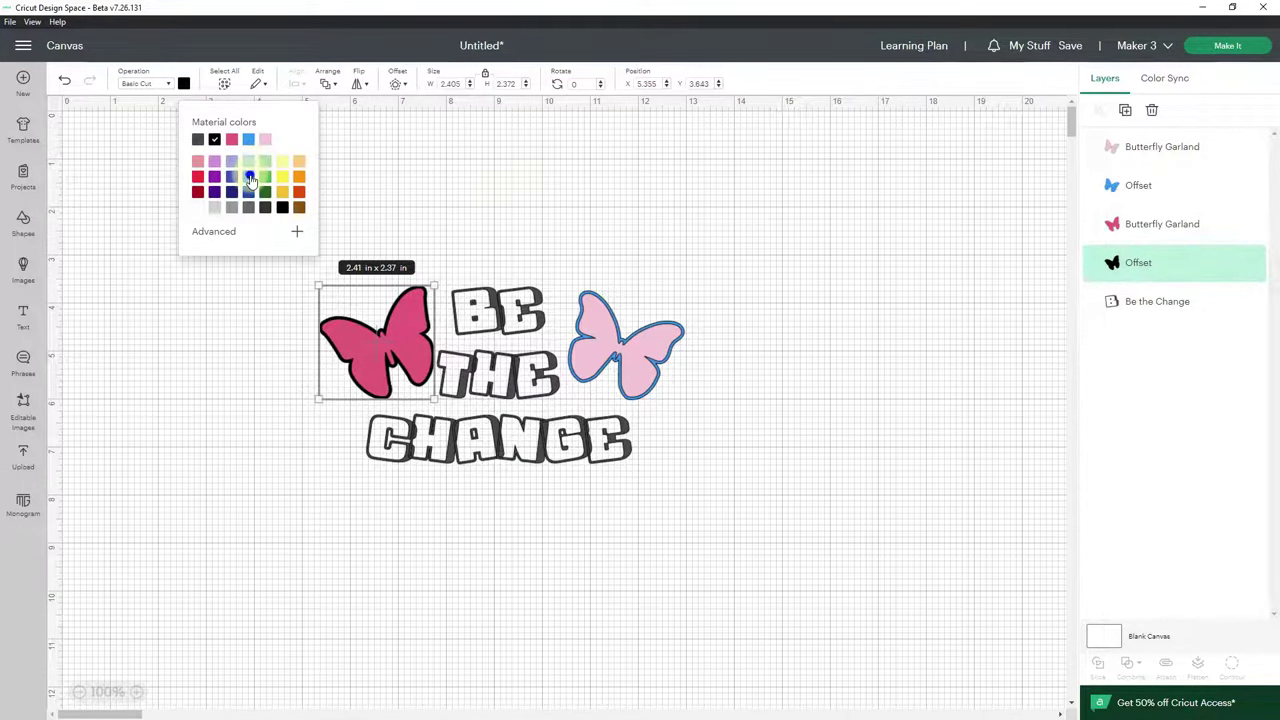
# Group each butterfly, dark pink and light pink, with its own blue offset layer.
pyautogui.click(798, 265)
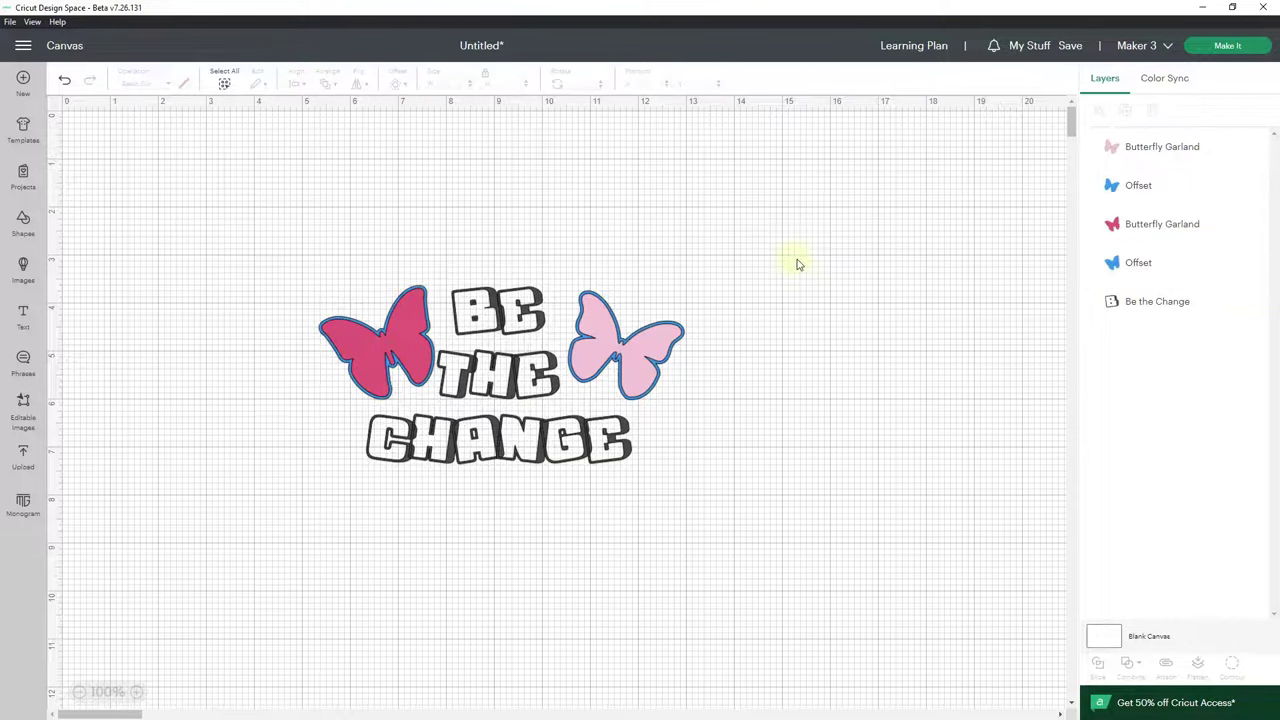
pyautogui.click(1148, 229)
pyautogui.keyDown('shift'); pyautogui.click(1143, 262); pyautogui.keyUp('shift')
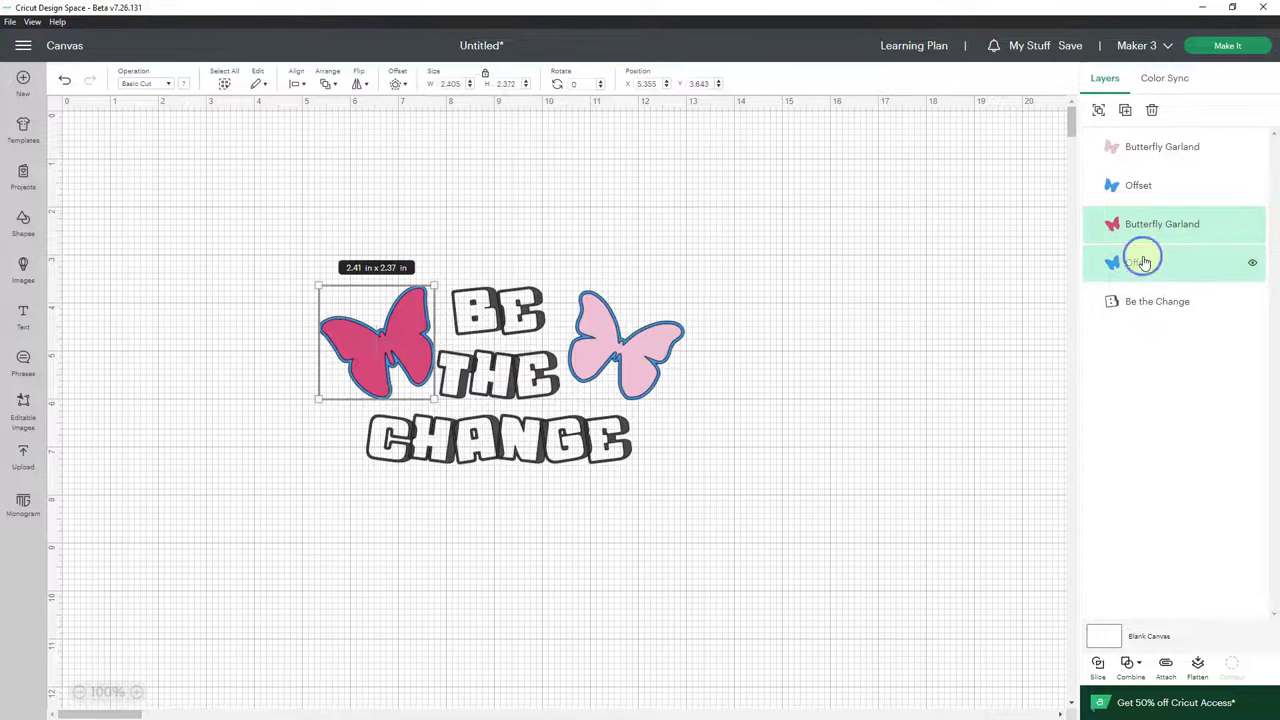
pyautogui.click(1097, 109)
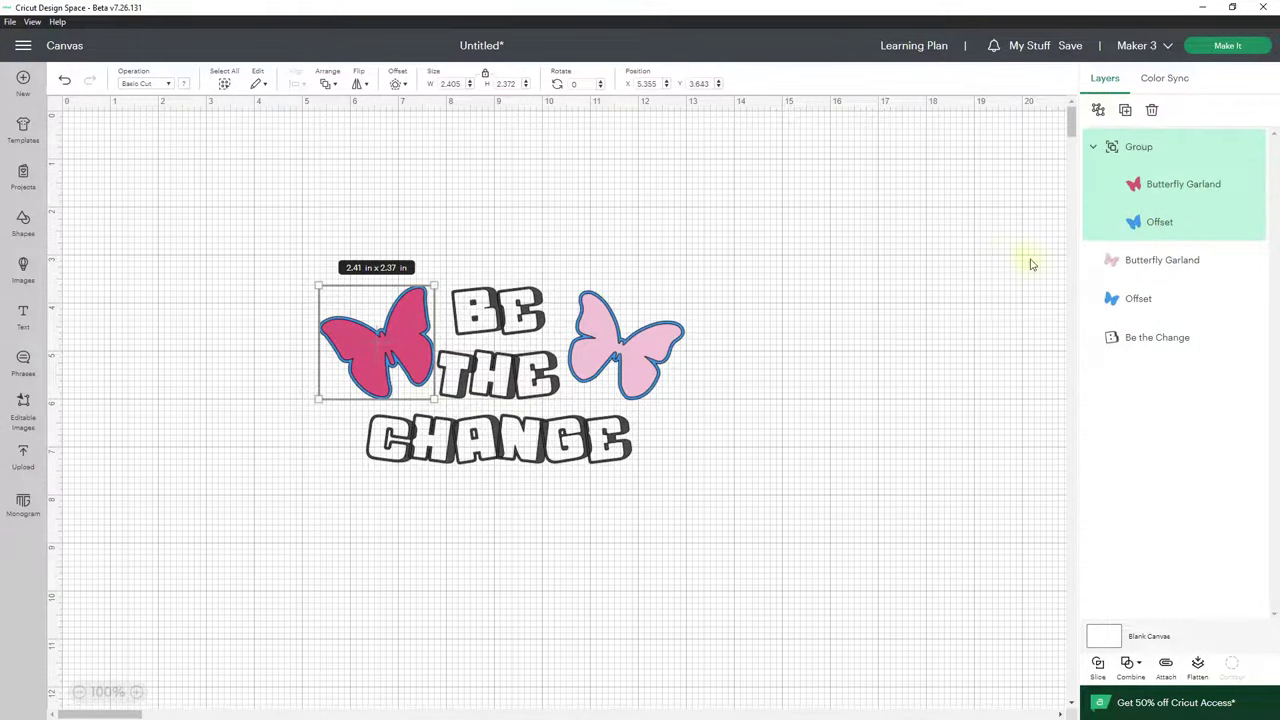
pyautogui.click(1134, 259)
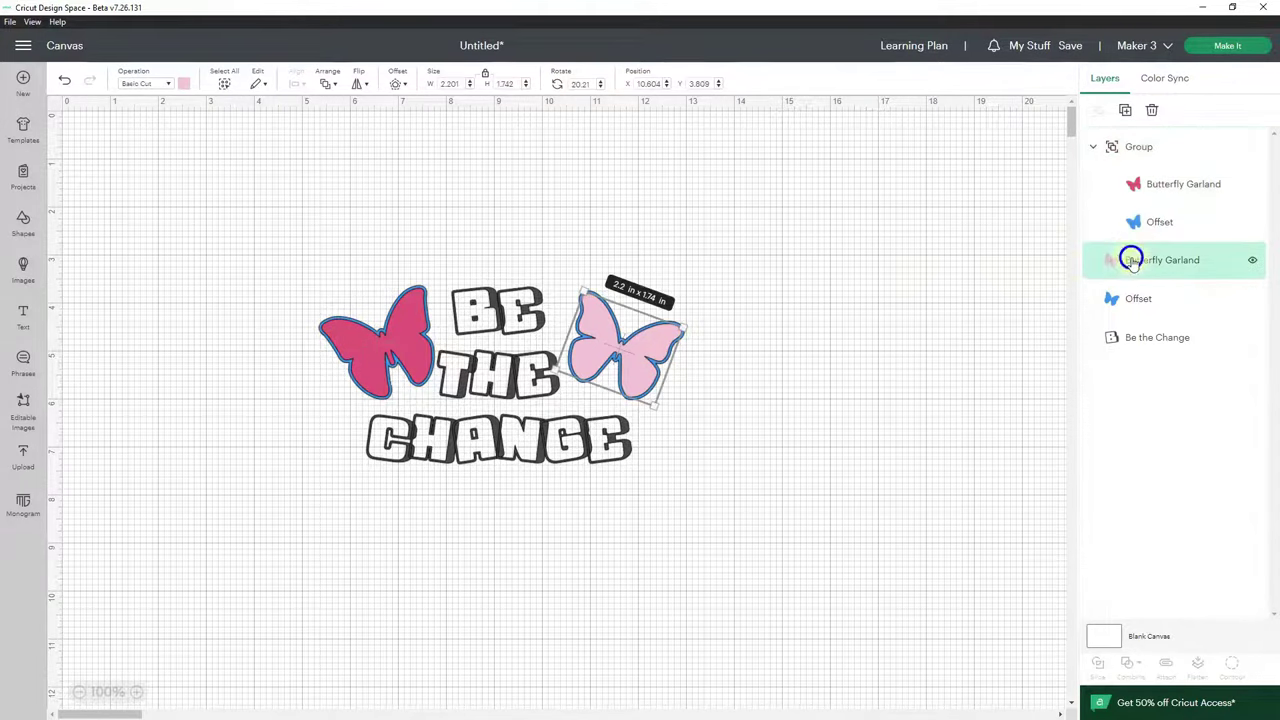
pyautogui.keyDown('shift'); pyautogui.click(1132, 297); pyautogui.keyUp('shift')
pyautogui.click(1099, 111)
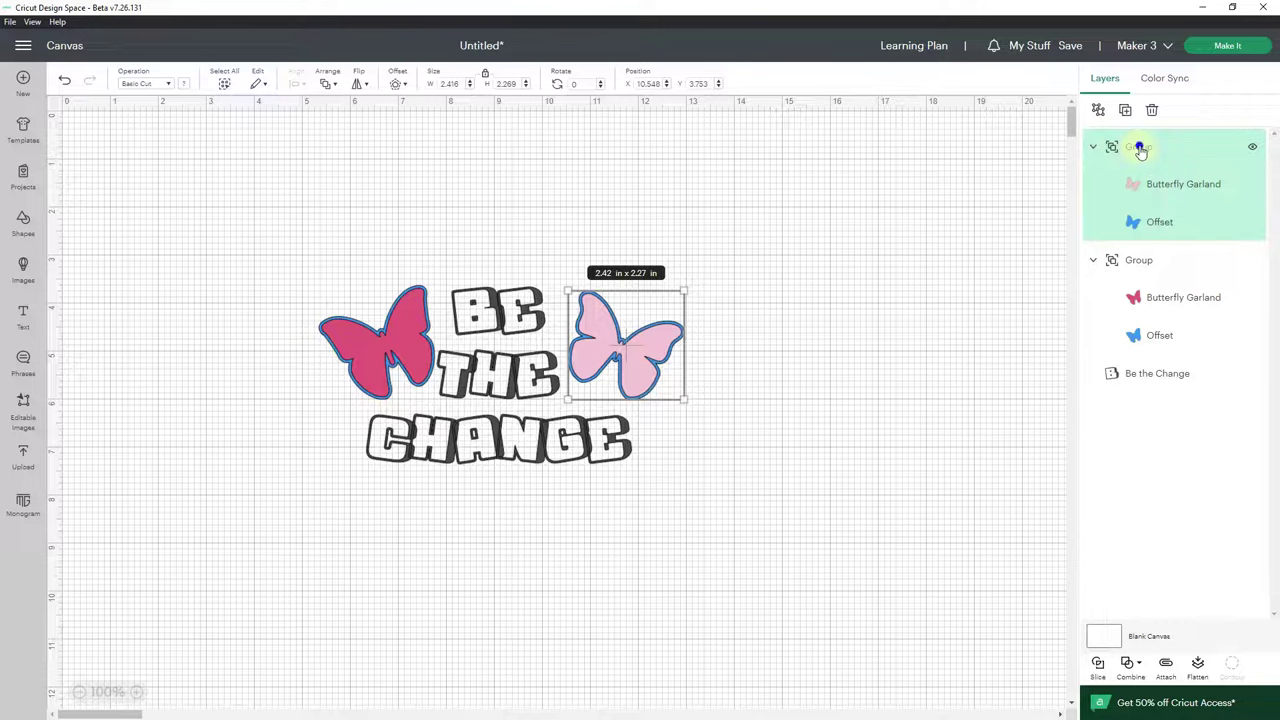
# Rename the light pink group 'Right Butterfly' and the dark pink group 'Left Butterfly'.
pyautogui.doubleClick(1140, 148)
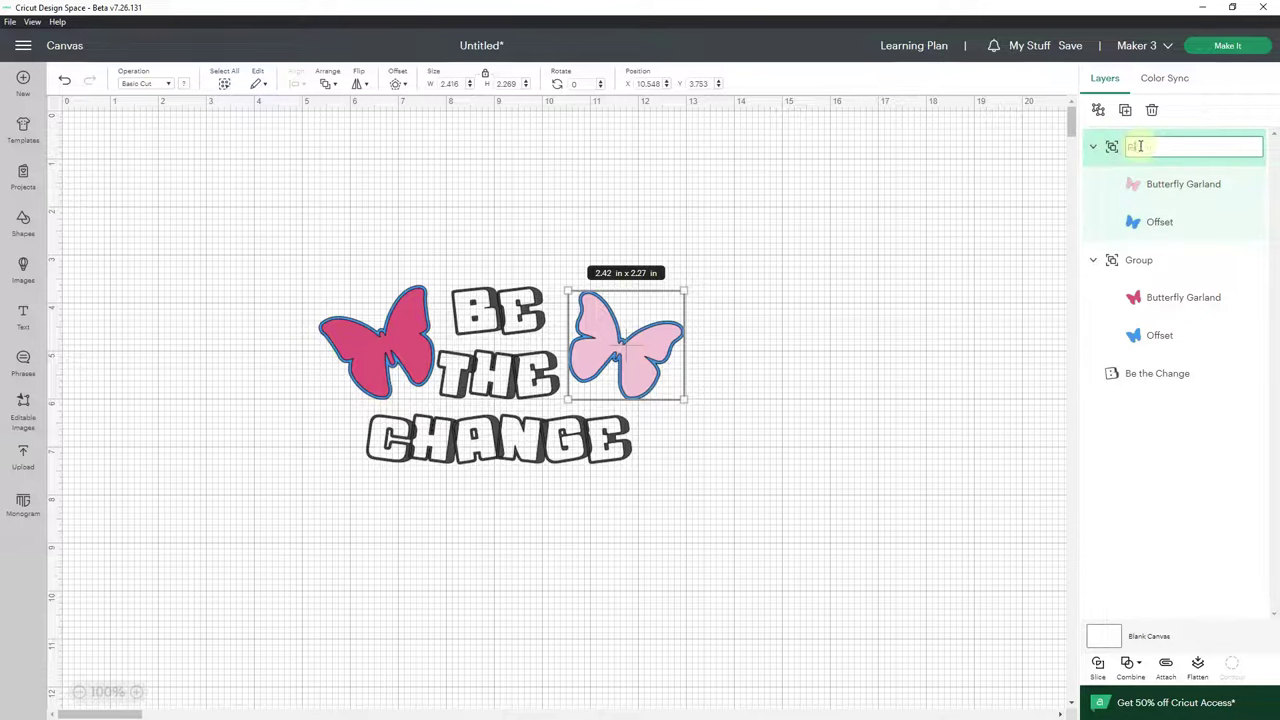
pyautogui.write('Right B')
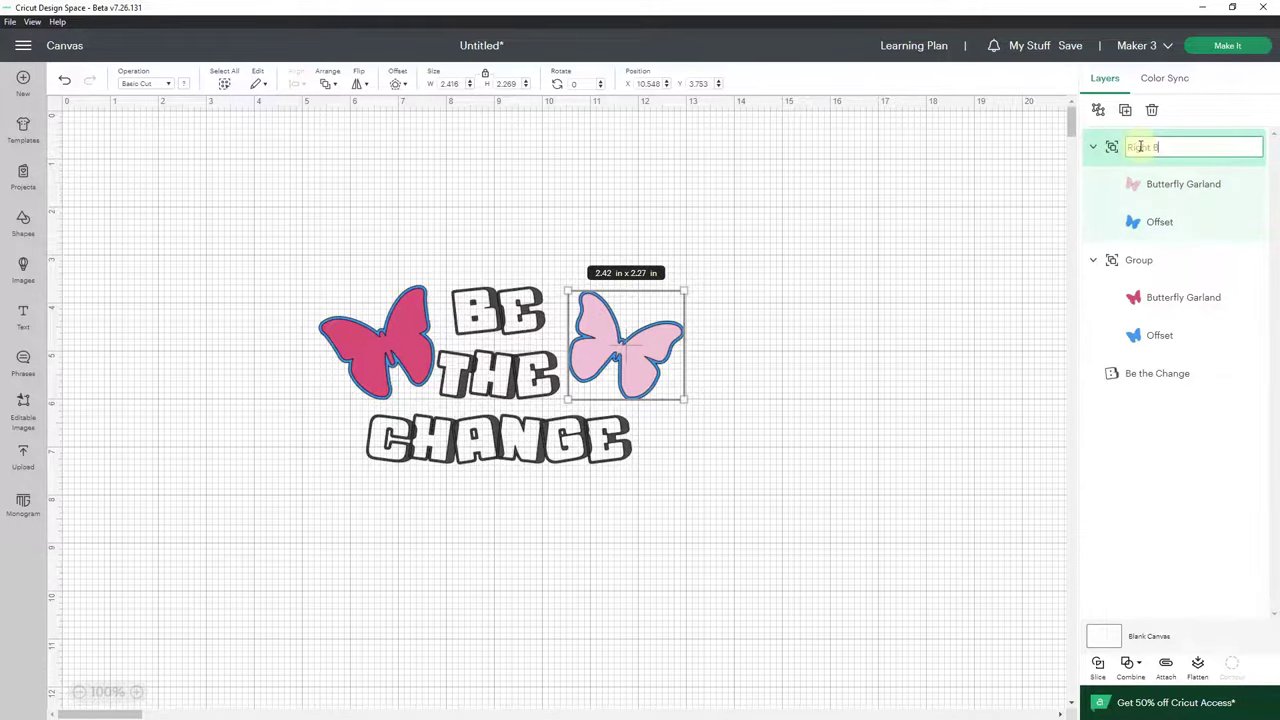
pyautogui.write('utterfly')
pyautogui.press('Return')
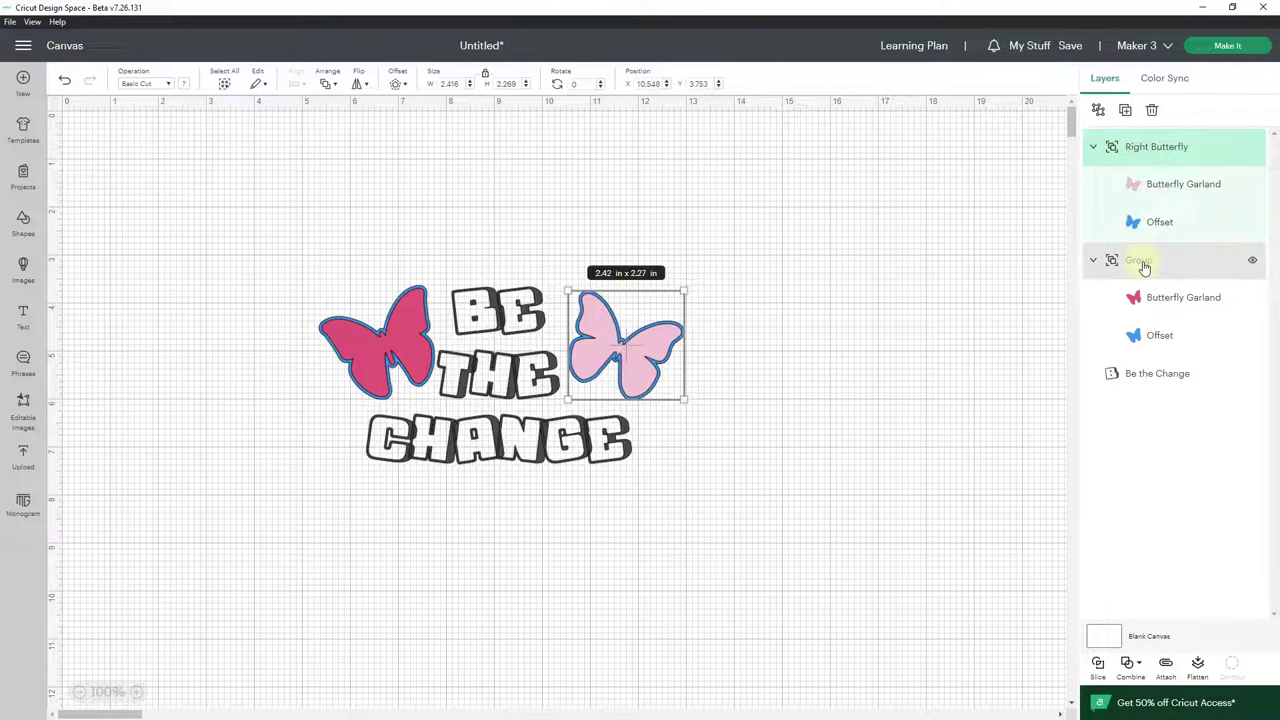
pyautogui.doubleClick(1142, 261)
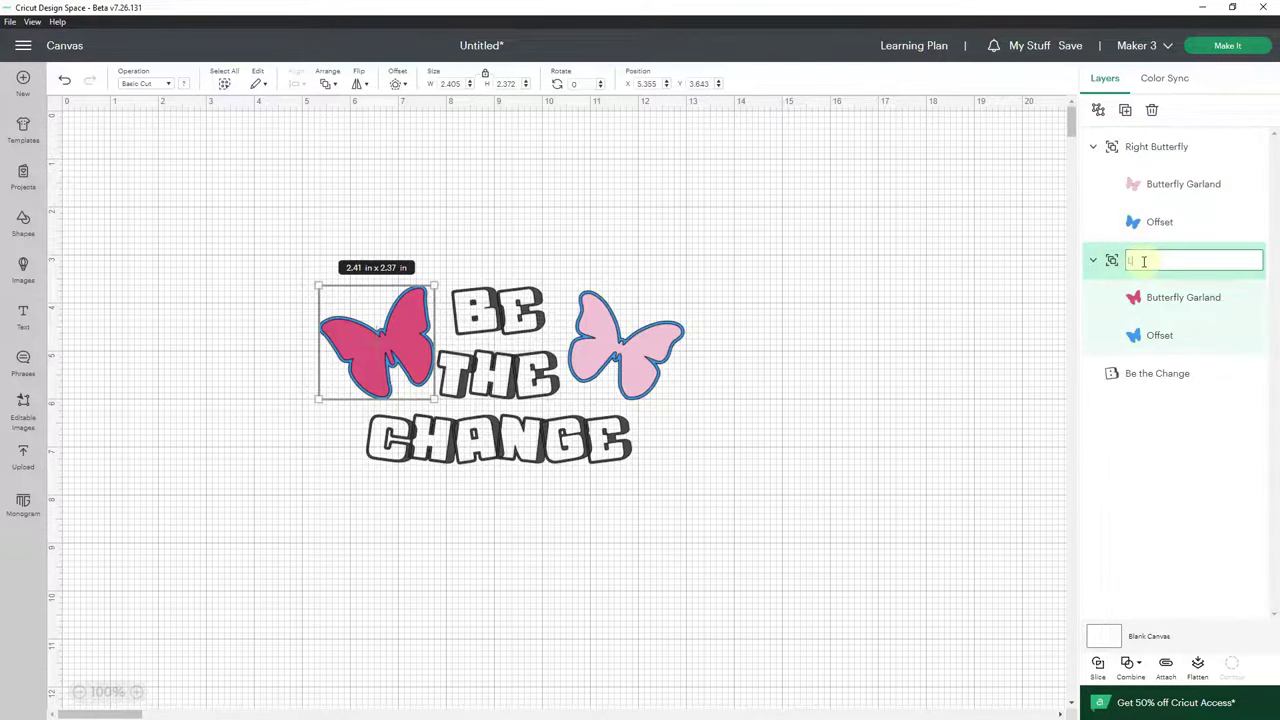
pyautogui.write('Left Butterfly')
pyautogui.press('Return')
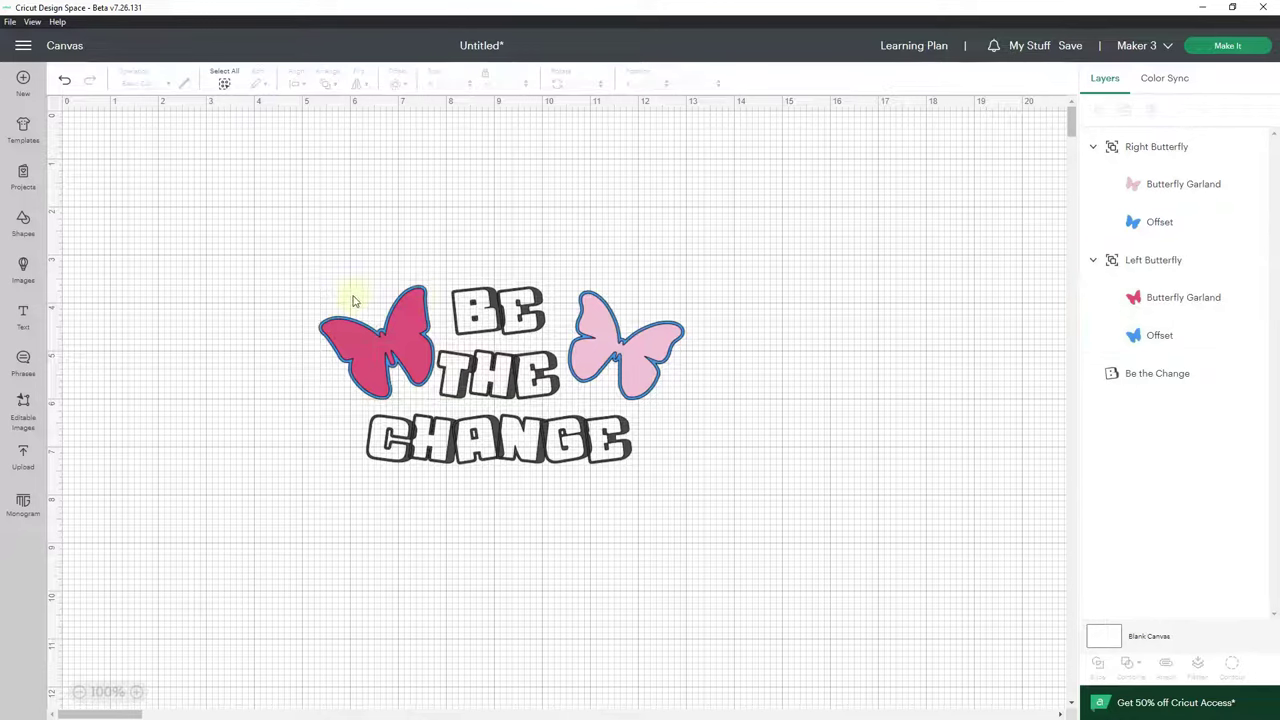
# Change the BE THE CHANGE lettering's colour from black to green in Material colors.
pyautogui.click(502, 303)
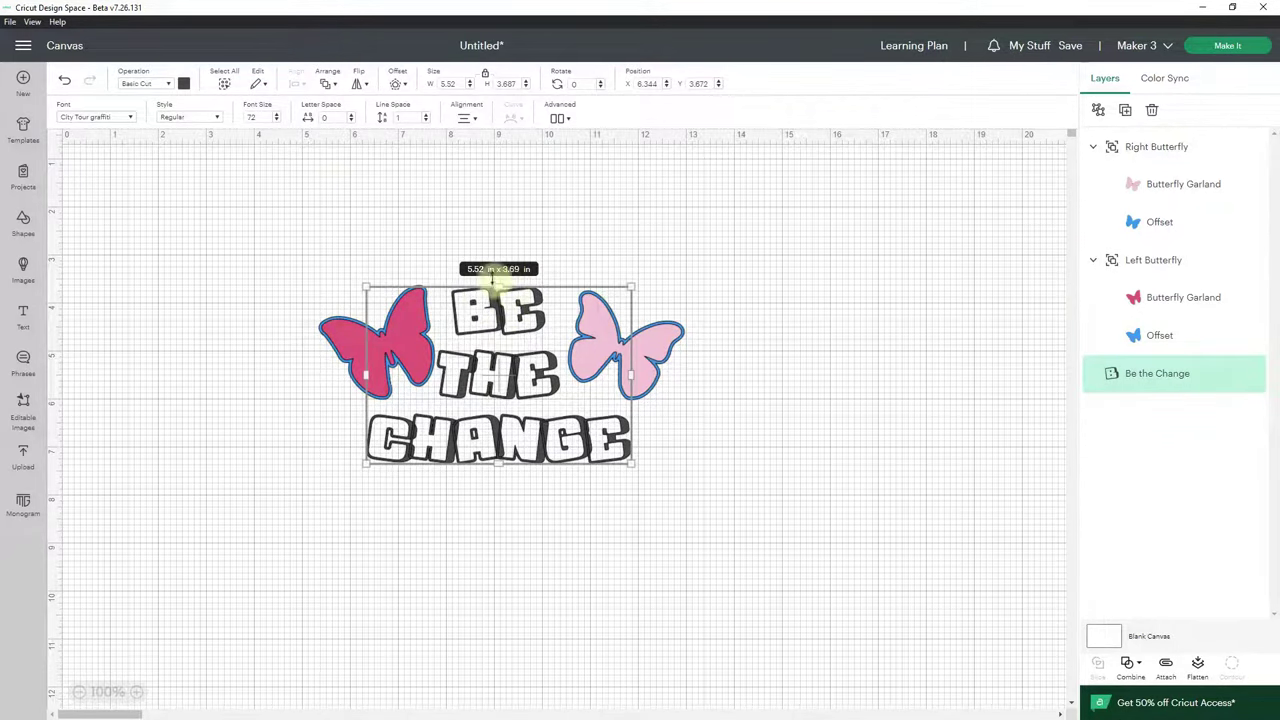
pyautogui.click(184, 86)
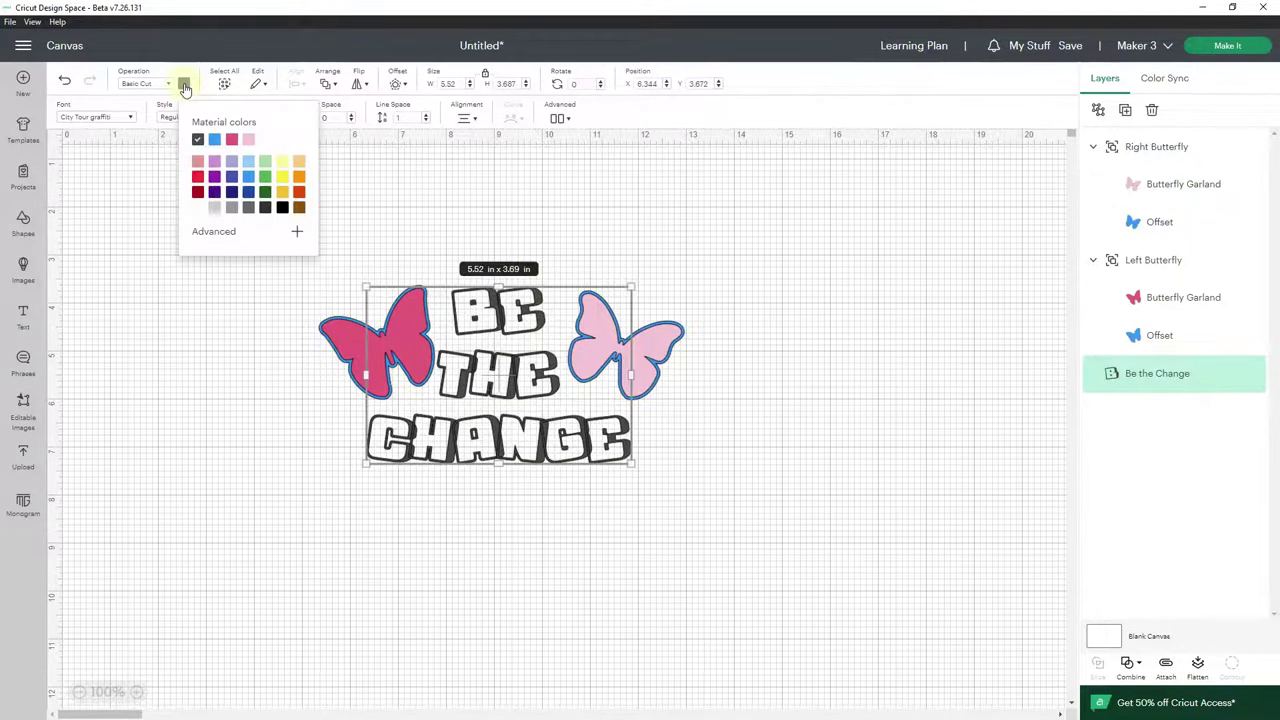
pyautogui.click(261, 179)
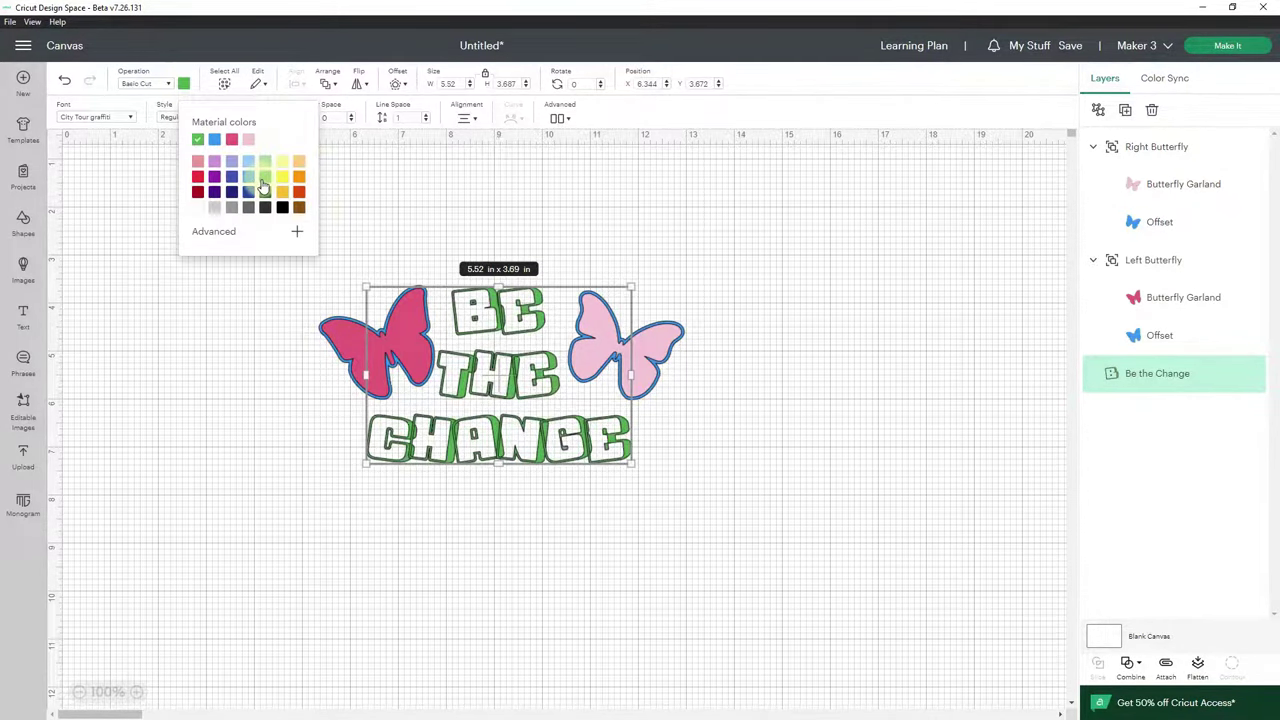
pyautogui.click(707, 375)
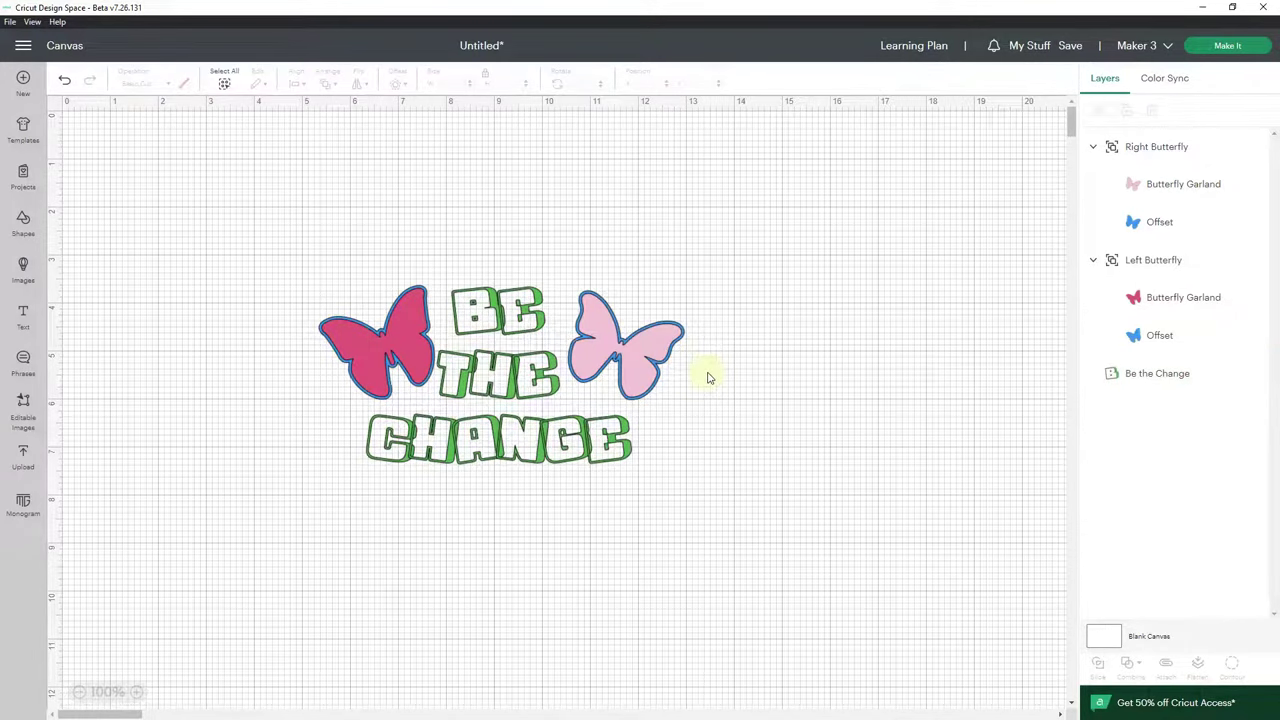
# Select Right Butterfly, Be the Change and Left Butterfly together and switch their operation to Print Then Cut.
pyautogui.click(1146, 148)
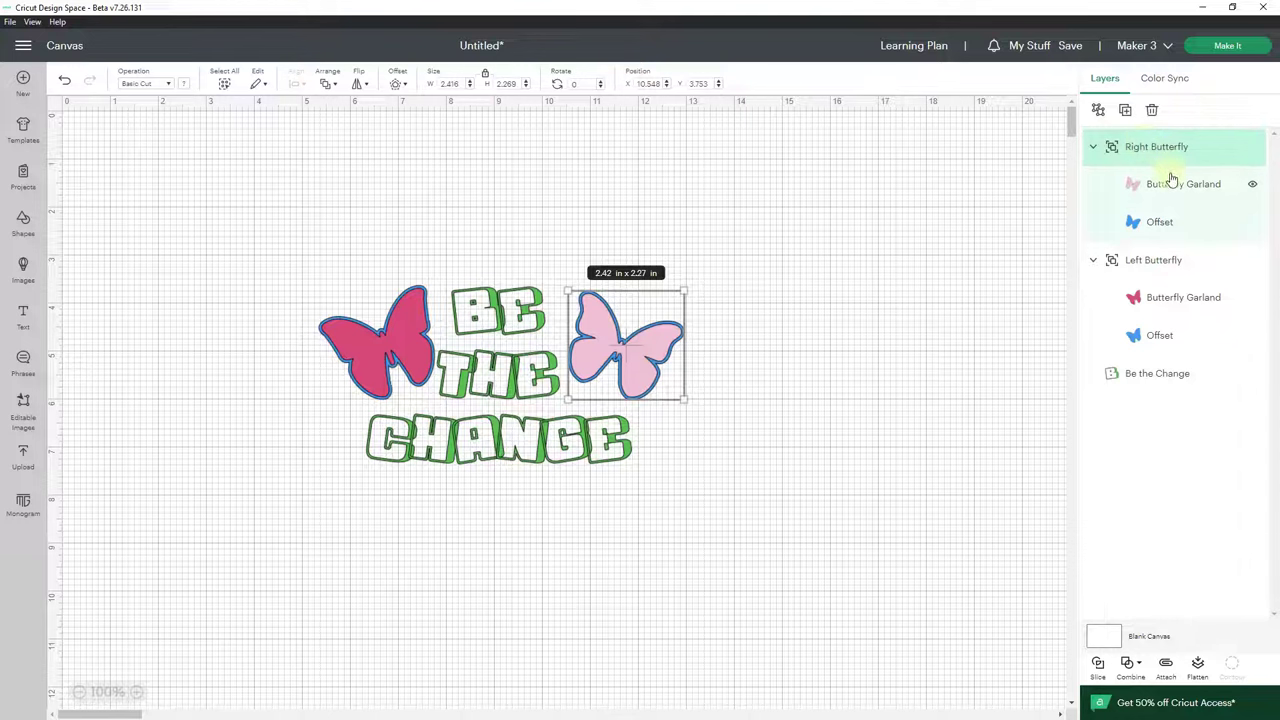
pyautogui.click(1172, 184)
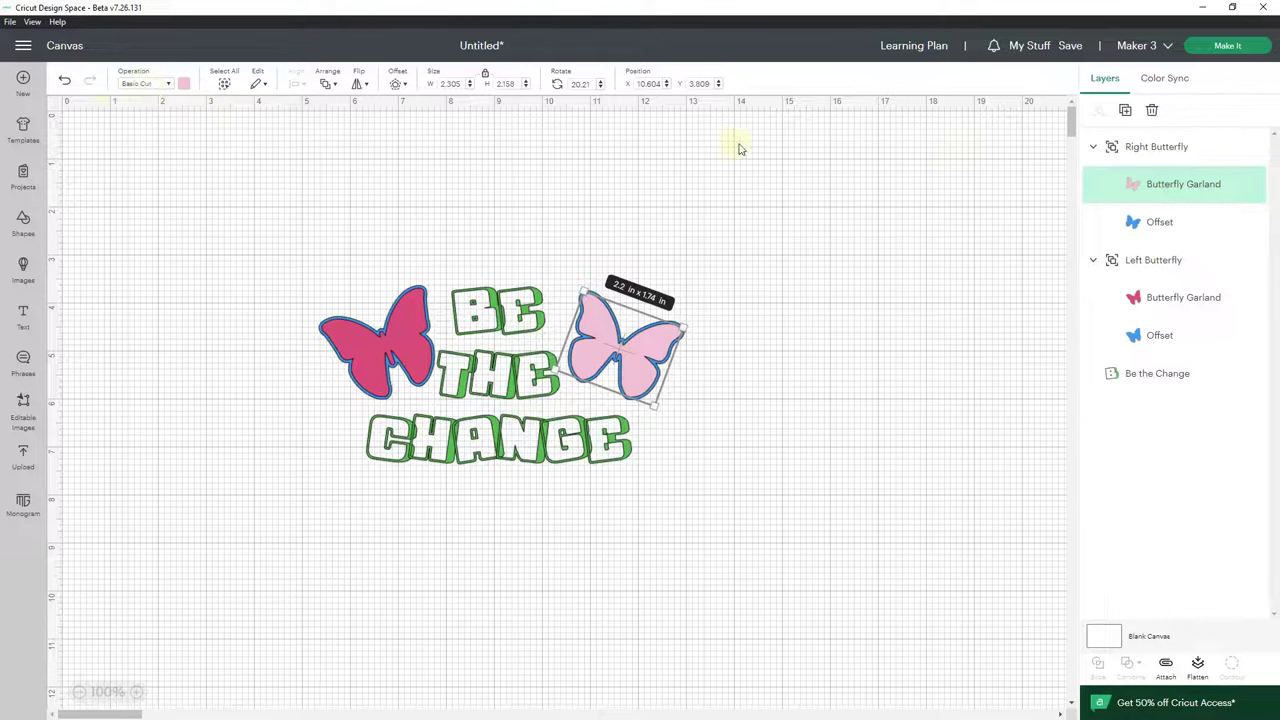
pyautogui.click(1166, 155)
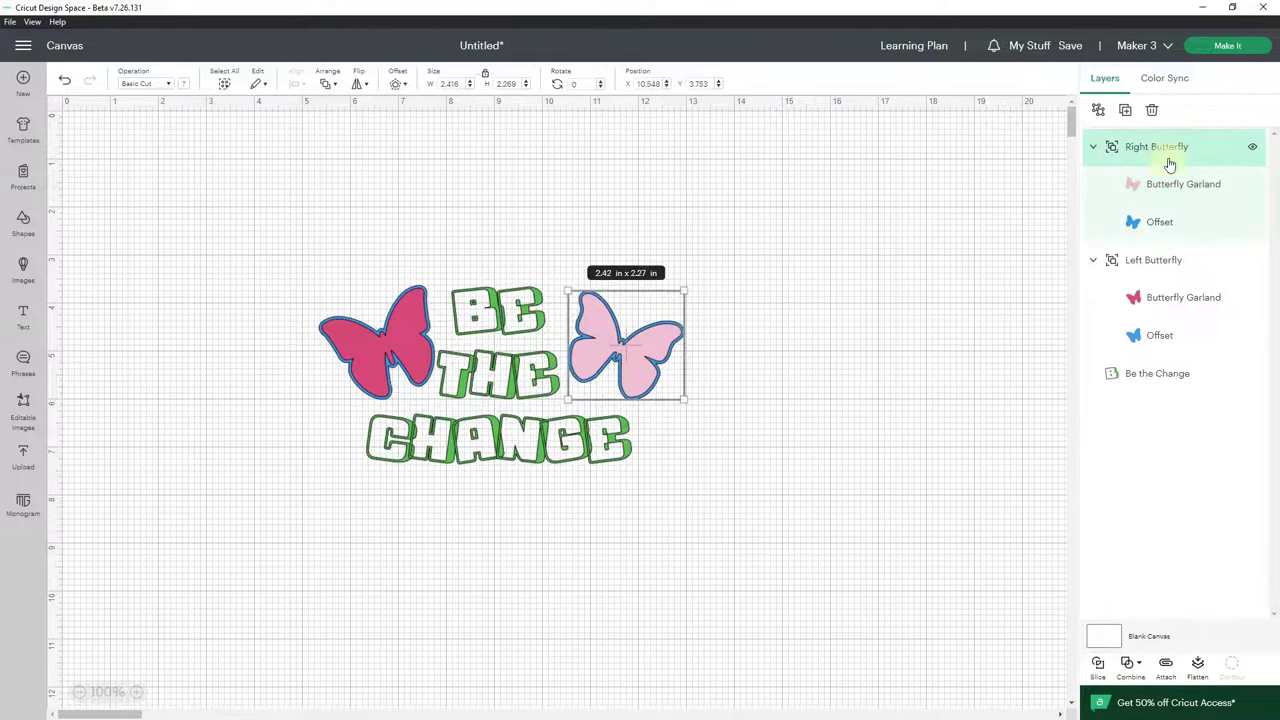
pyautogui.keyDown('shift'); pyautogui.click(1175, 377); pyautogui.keyUp('shift')
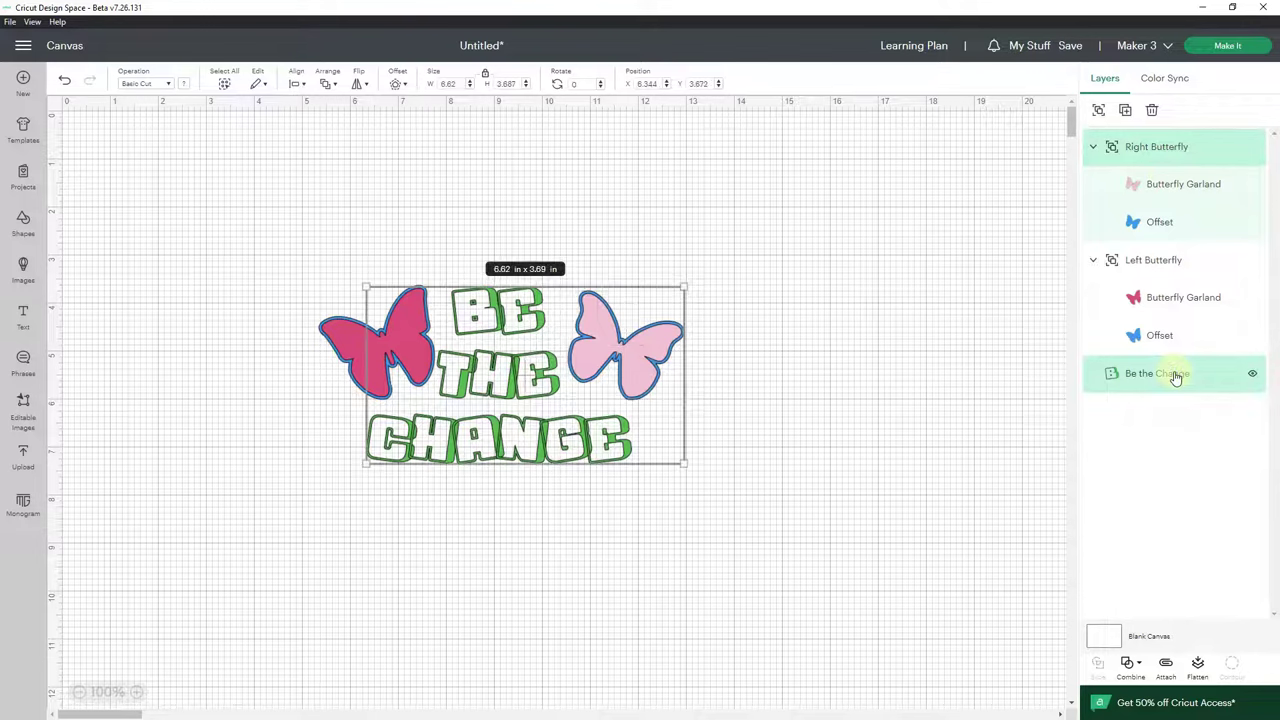
pyautogui.keyDown('shift'); pyautogui.click(1154, 268); pyautogui.keyUp('shift')
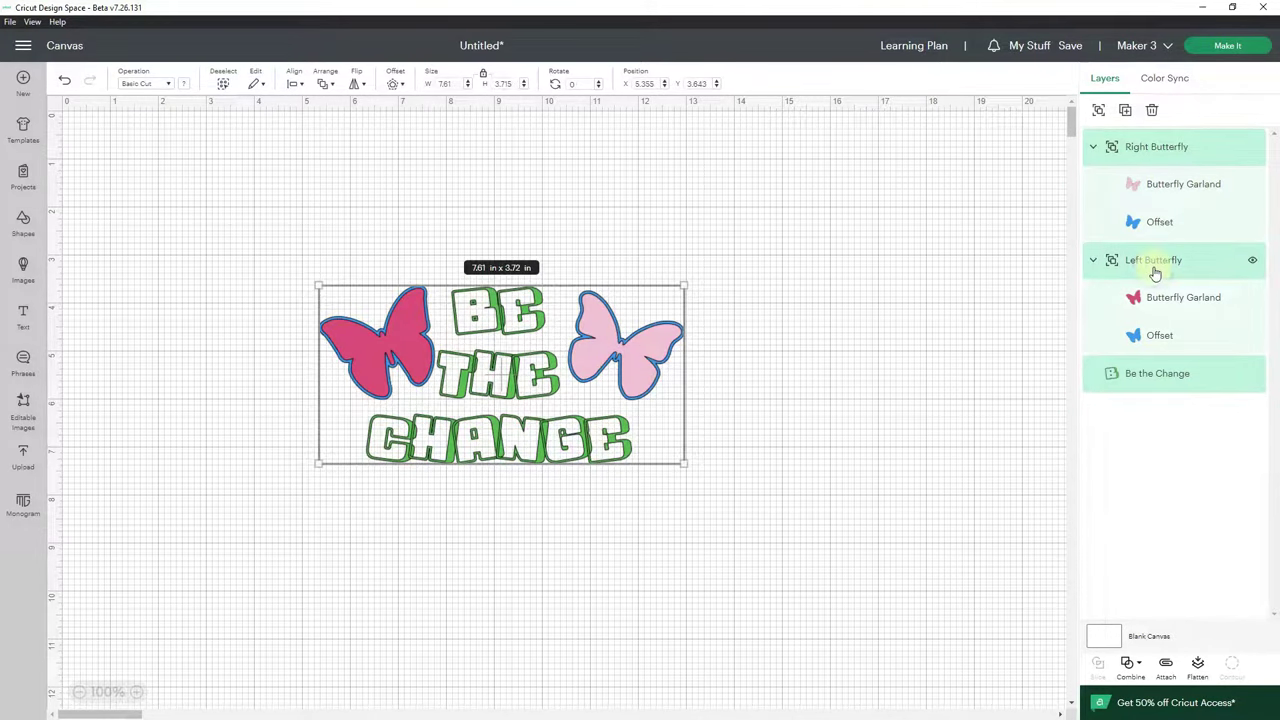
pyautogui.click(170, 85)
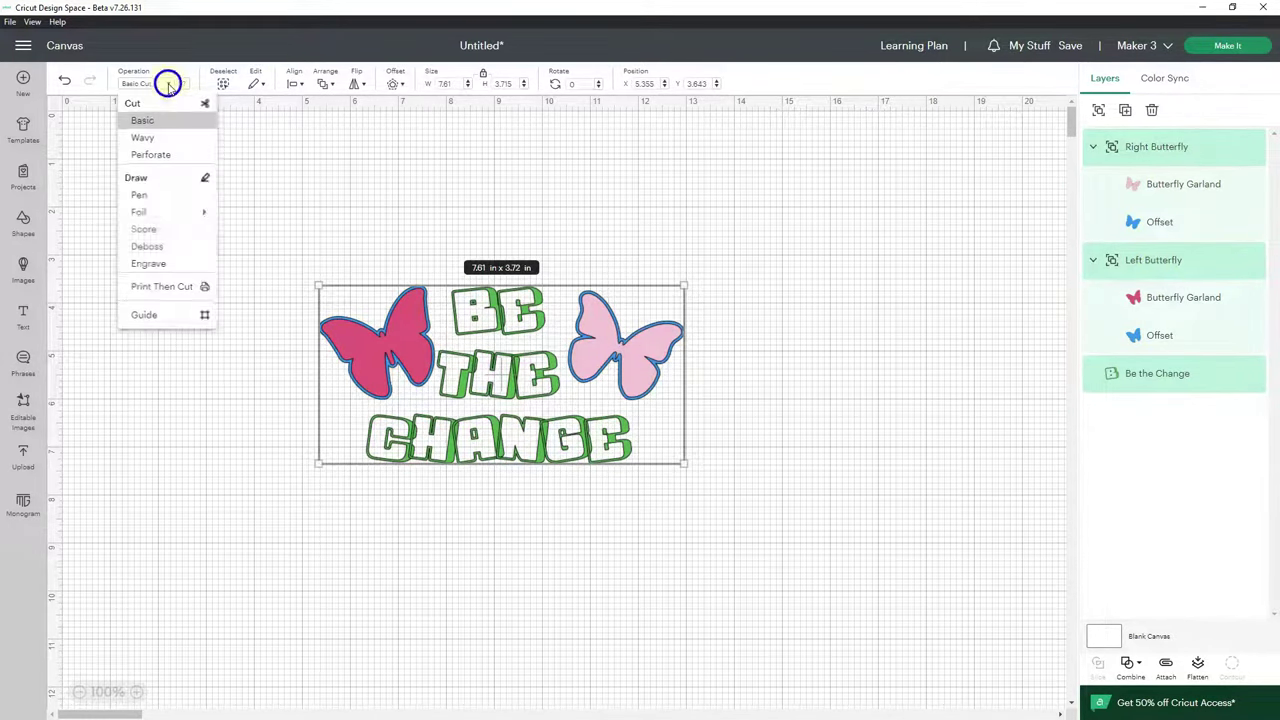
pyautogui.click(170, 289)
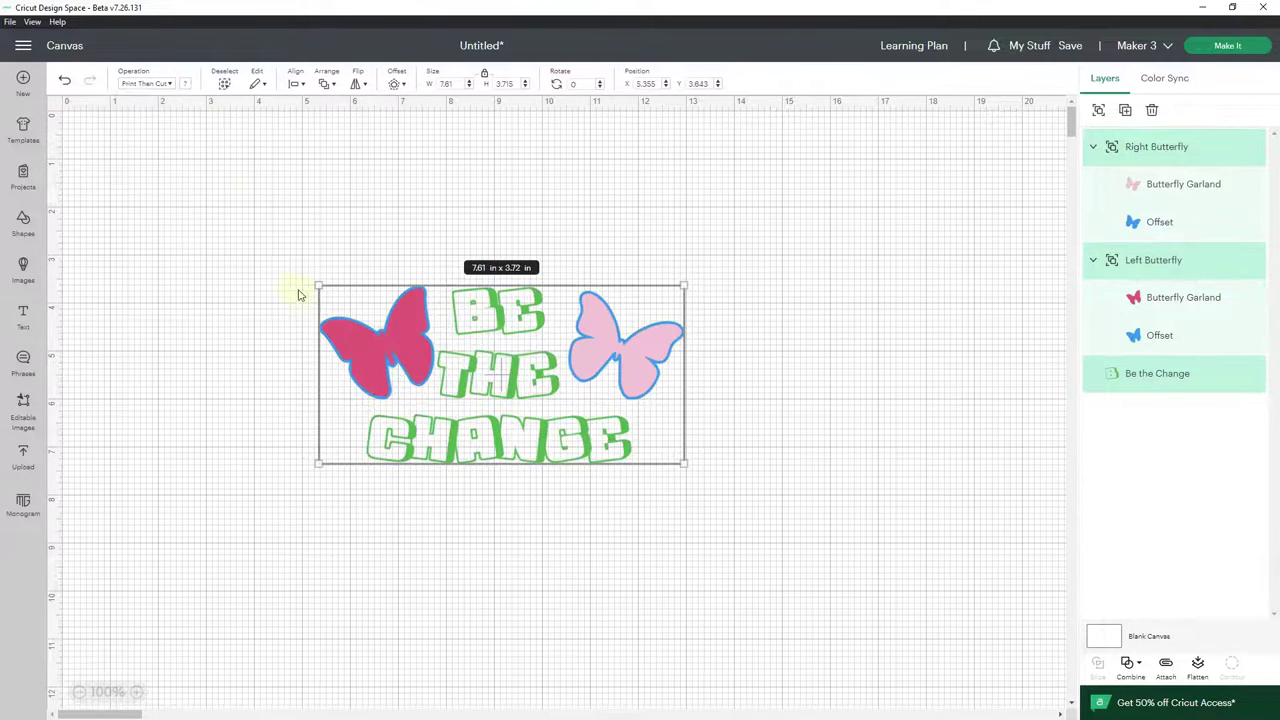
pyautogui.click(727, 333)
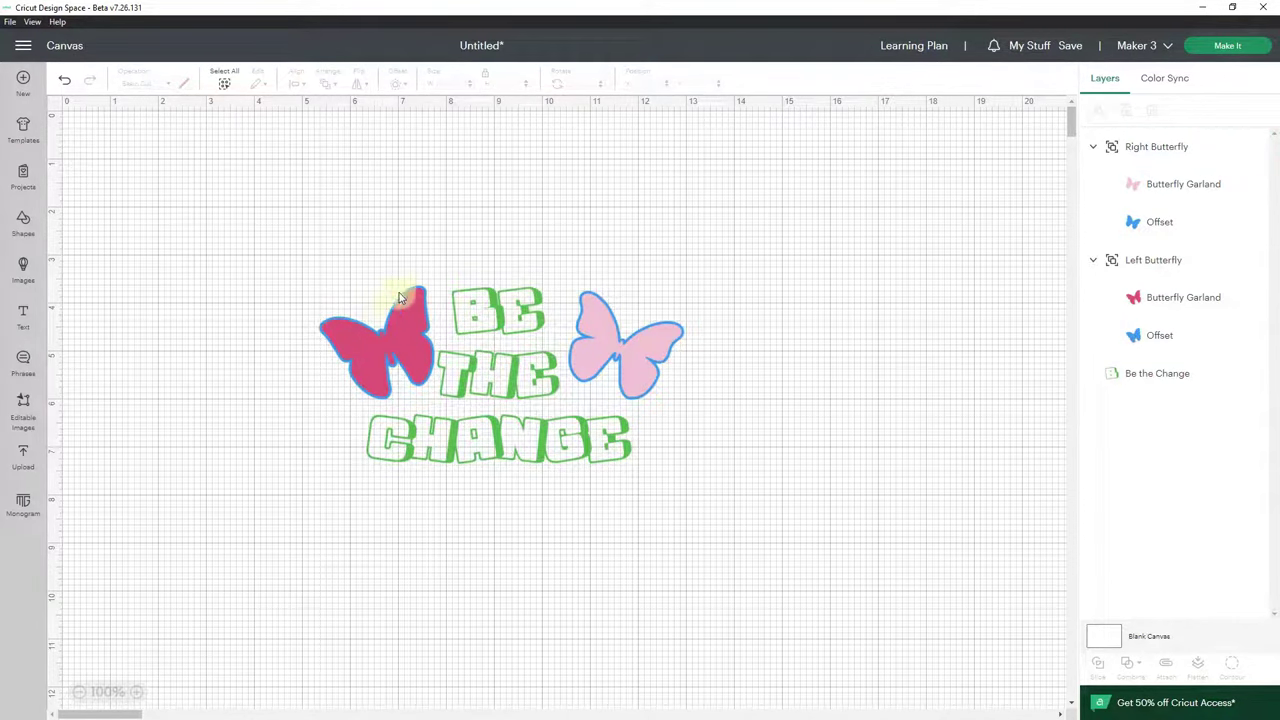
# Select each butterfly, outline and text layer in turn in the Layers panel.
pyautogui.click(1163, 150)
pyautogui.click(1169, 182)
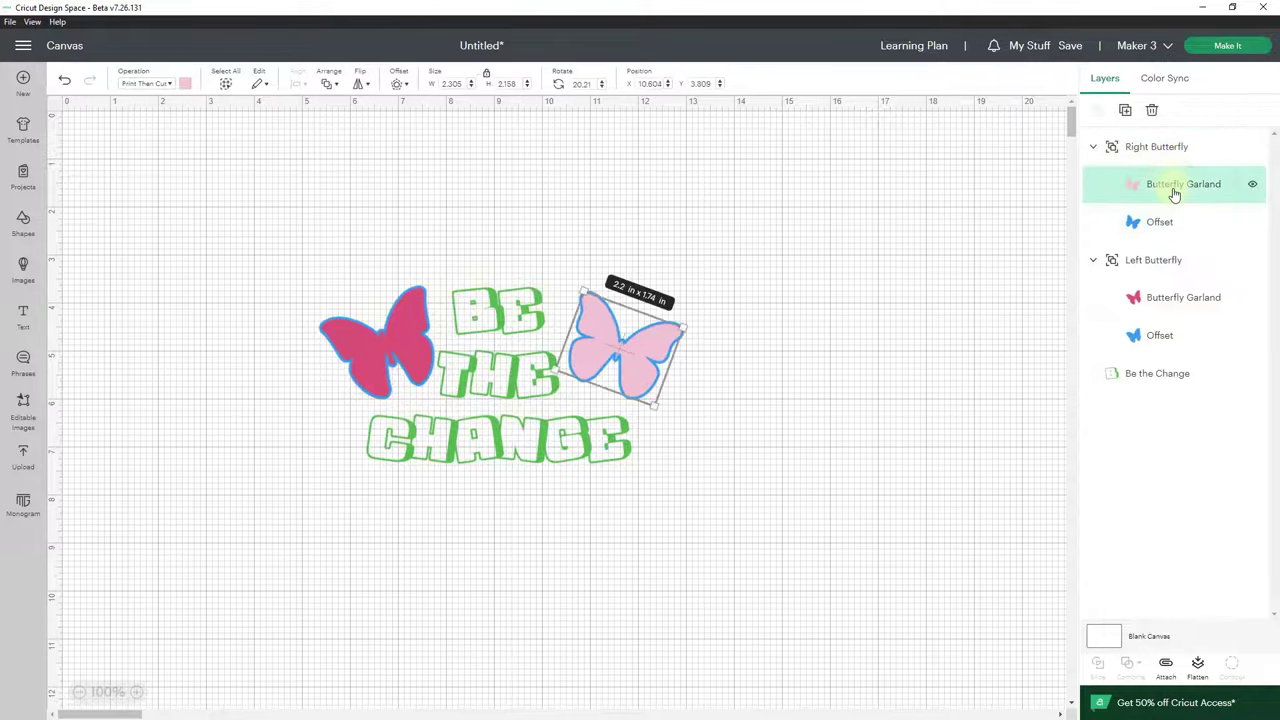
pyautogui.click(1173, 221)
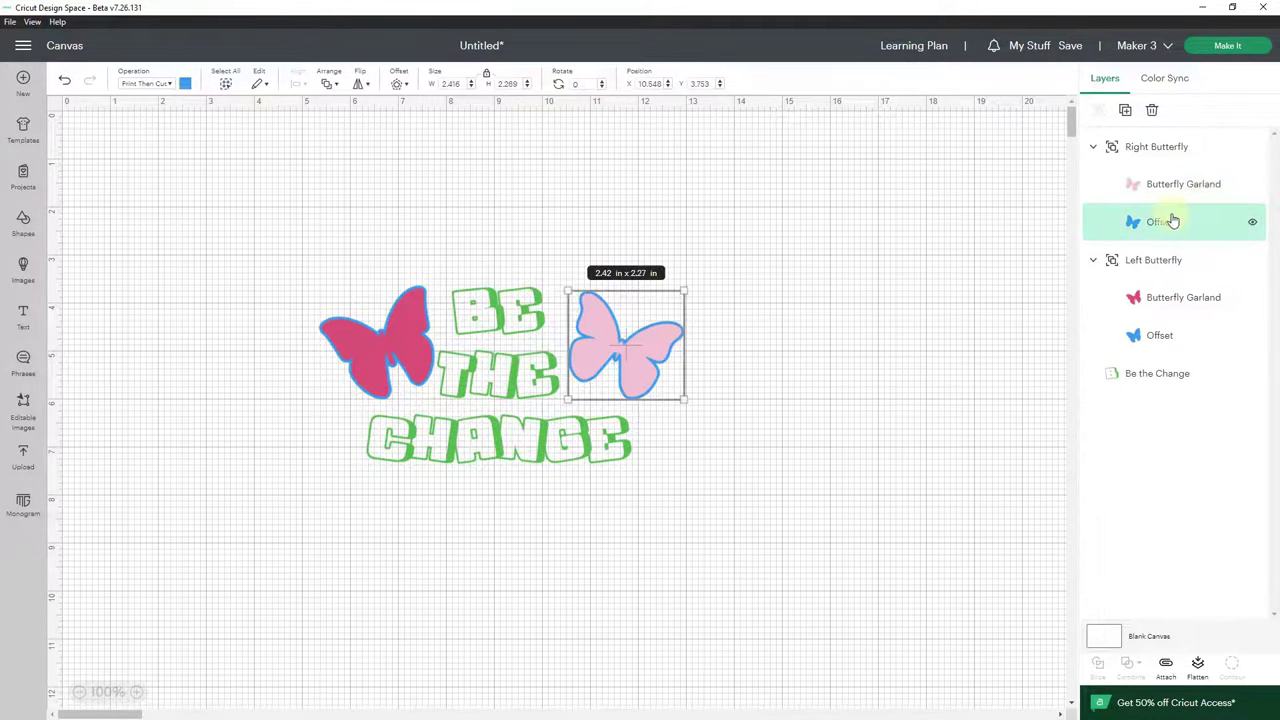
pyautogui.click(1165, 296)
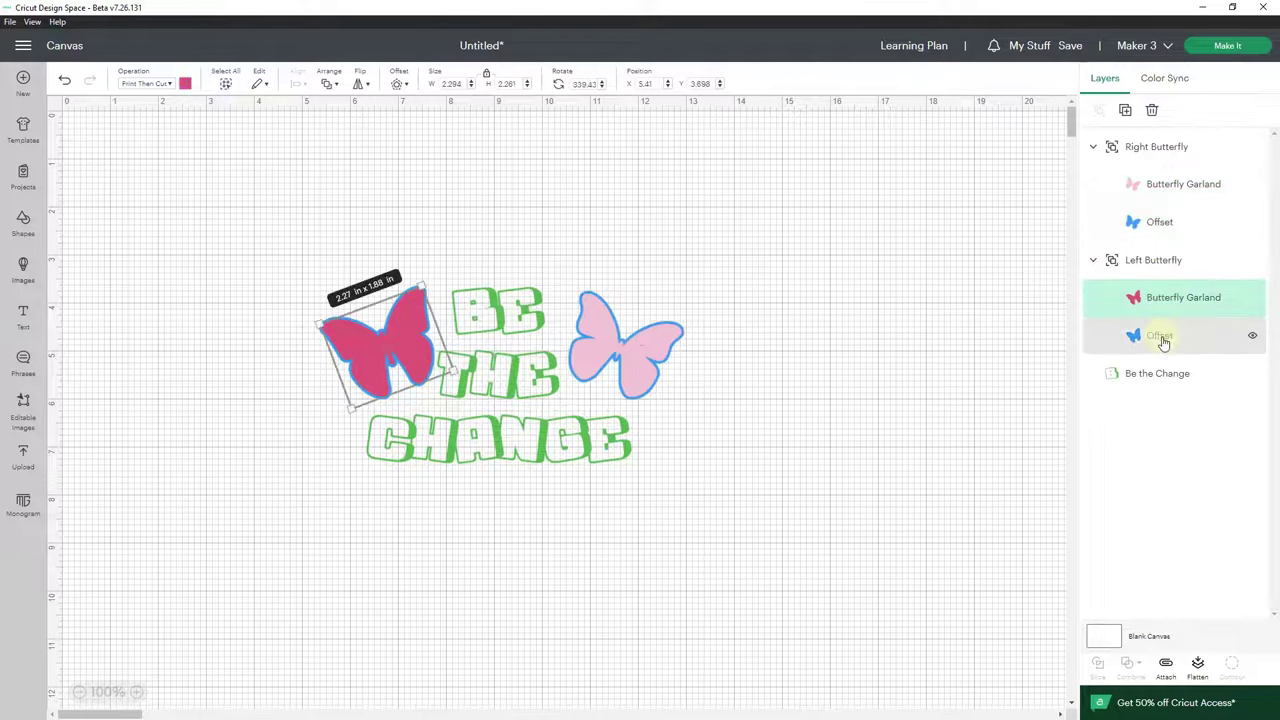
pyautogui.click(1160, 336)
pyautogui.click(1160, 376)
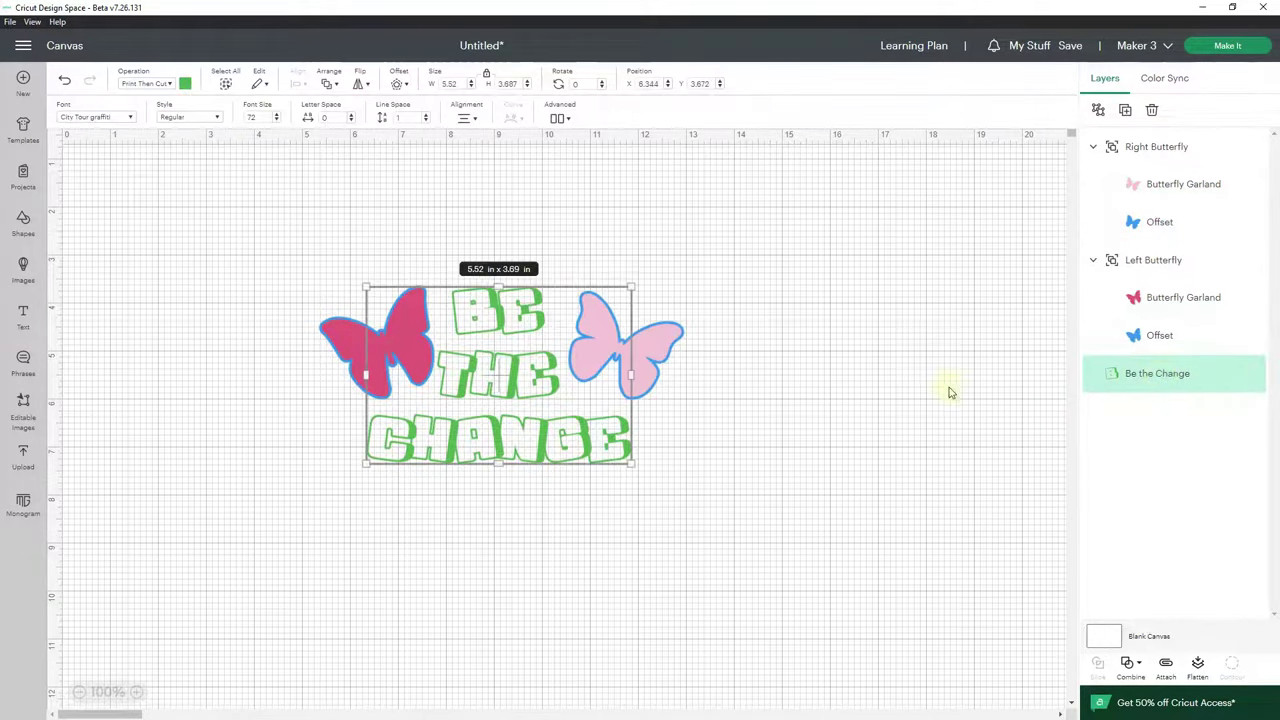
pyautogui.click(752, 362)
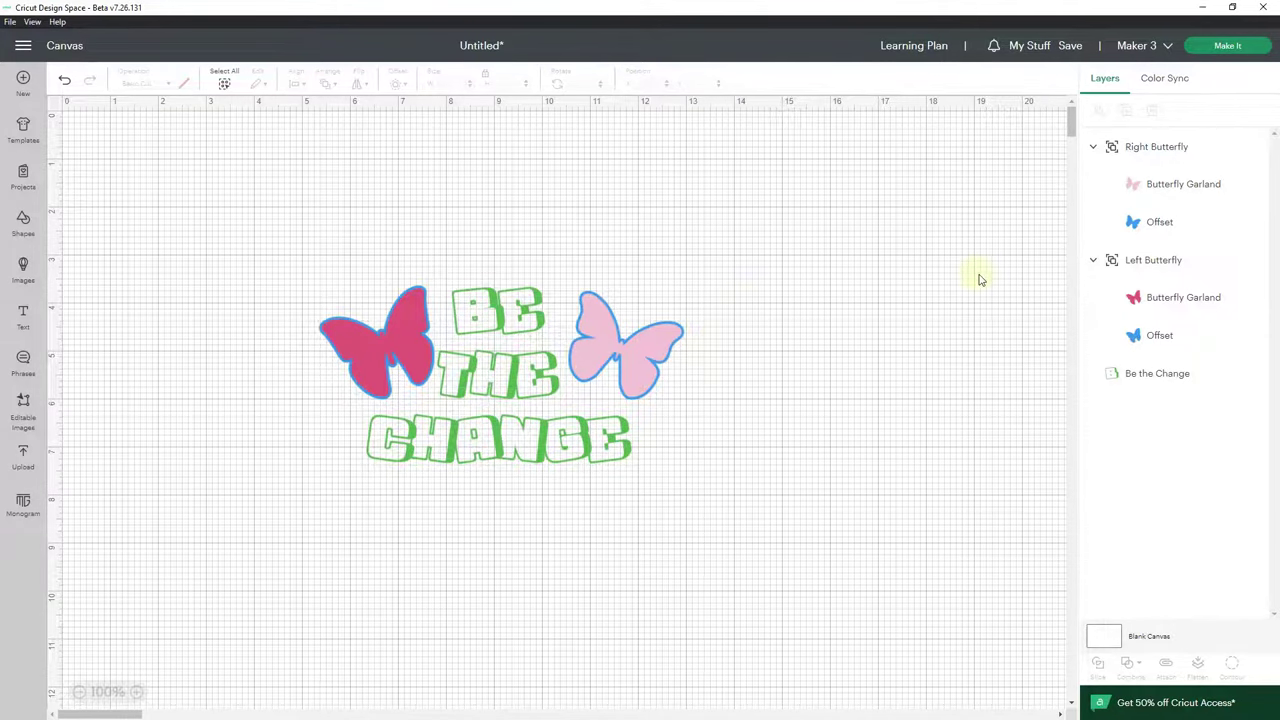
# Group all the artwork, name the group 'Design', and move it further right.
pyautogui.moveTo(277, 264); pyautogui.dragTo(730, 520)
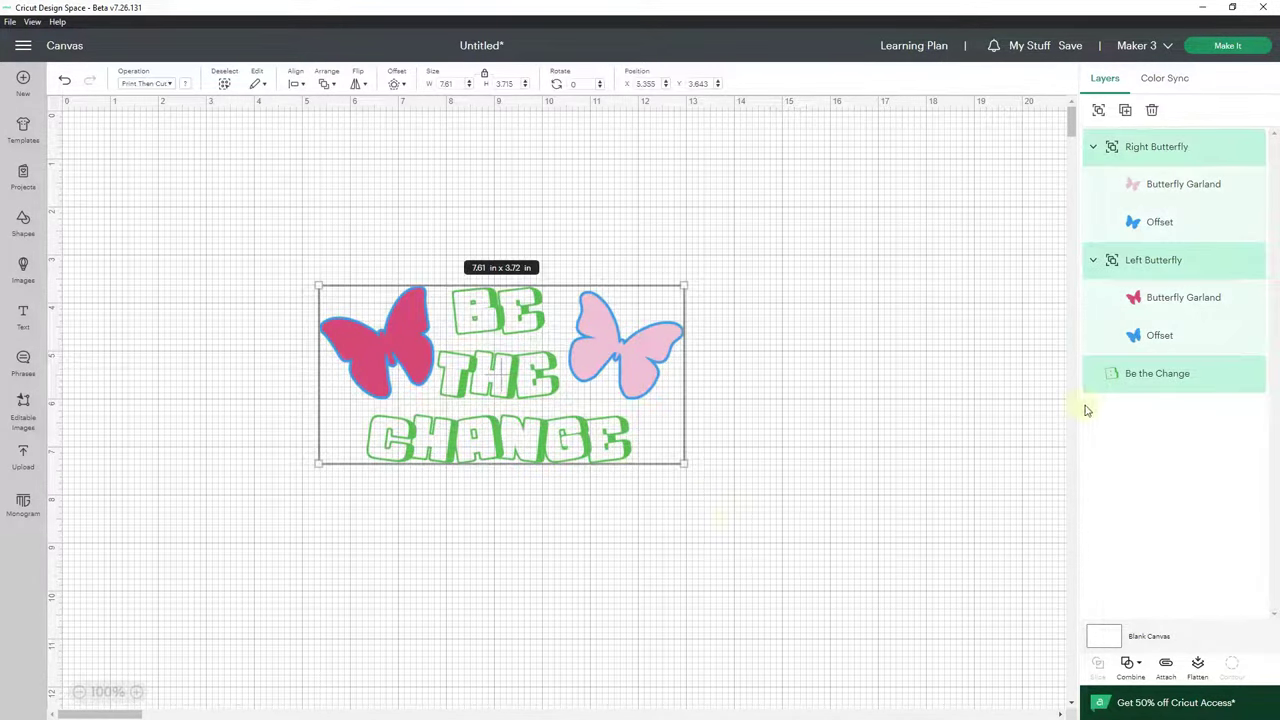
pyautogui.click(1098, 110)
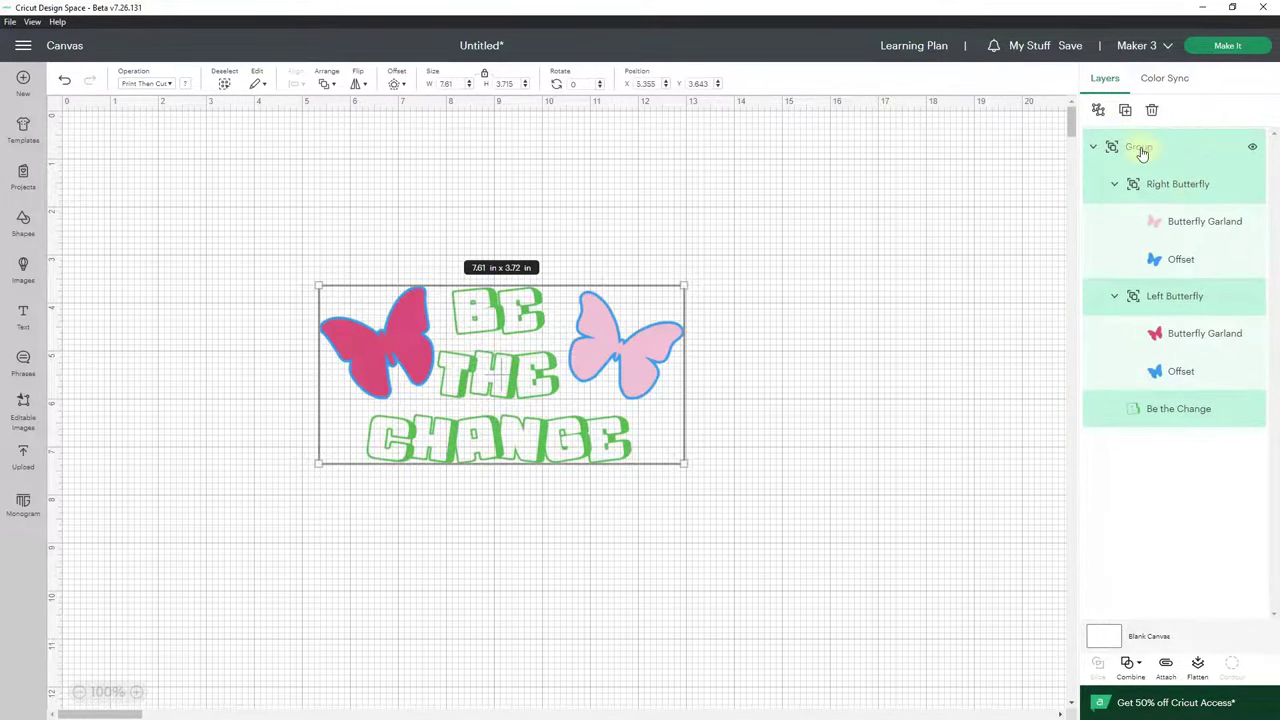
pyautogui.doubleClick(1140, 147)
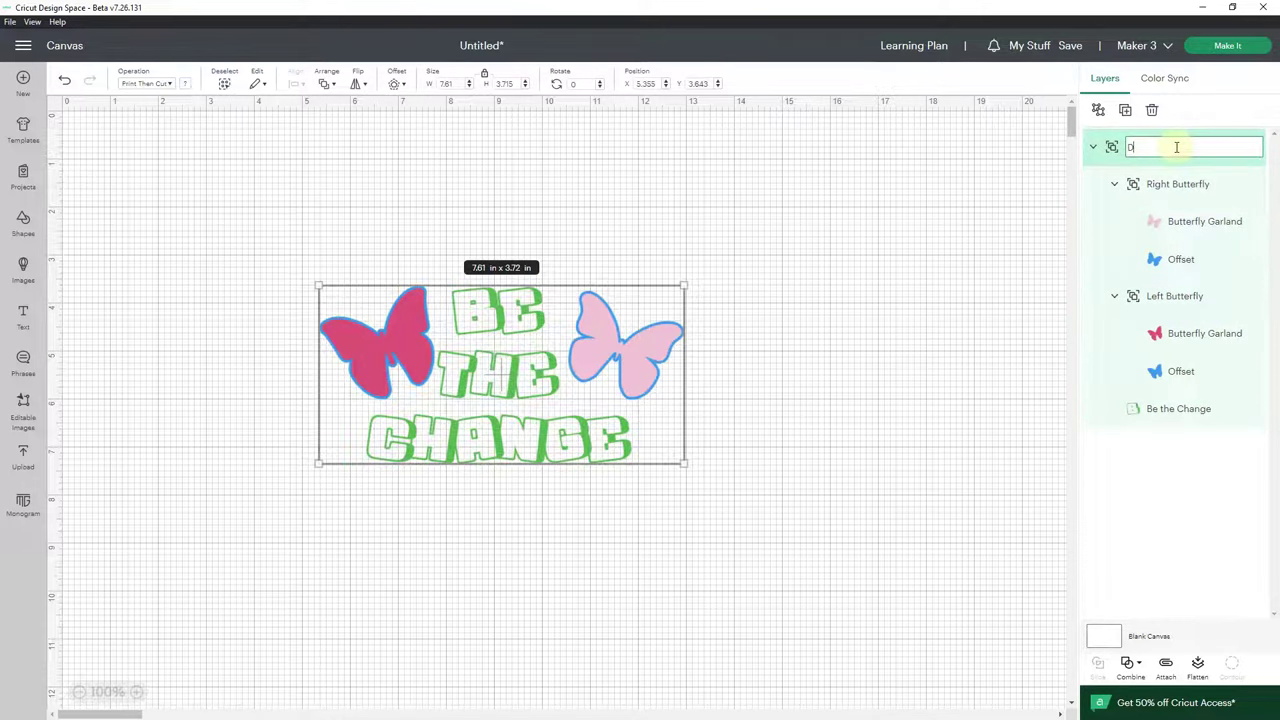
pyautogui.write('Design')
pyautogui.press('Return')
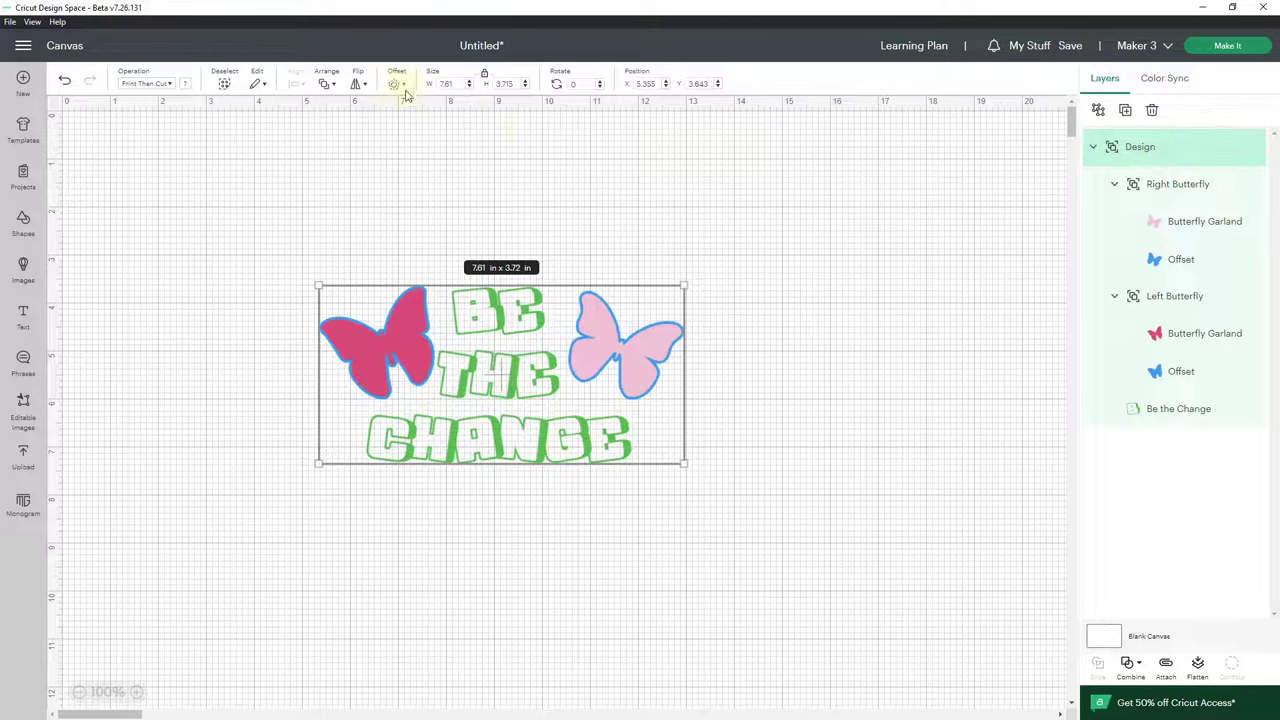
pyautogui.moveTo(479, 323); pyautogui.dragTo(787, 312)
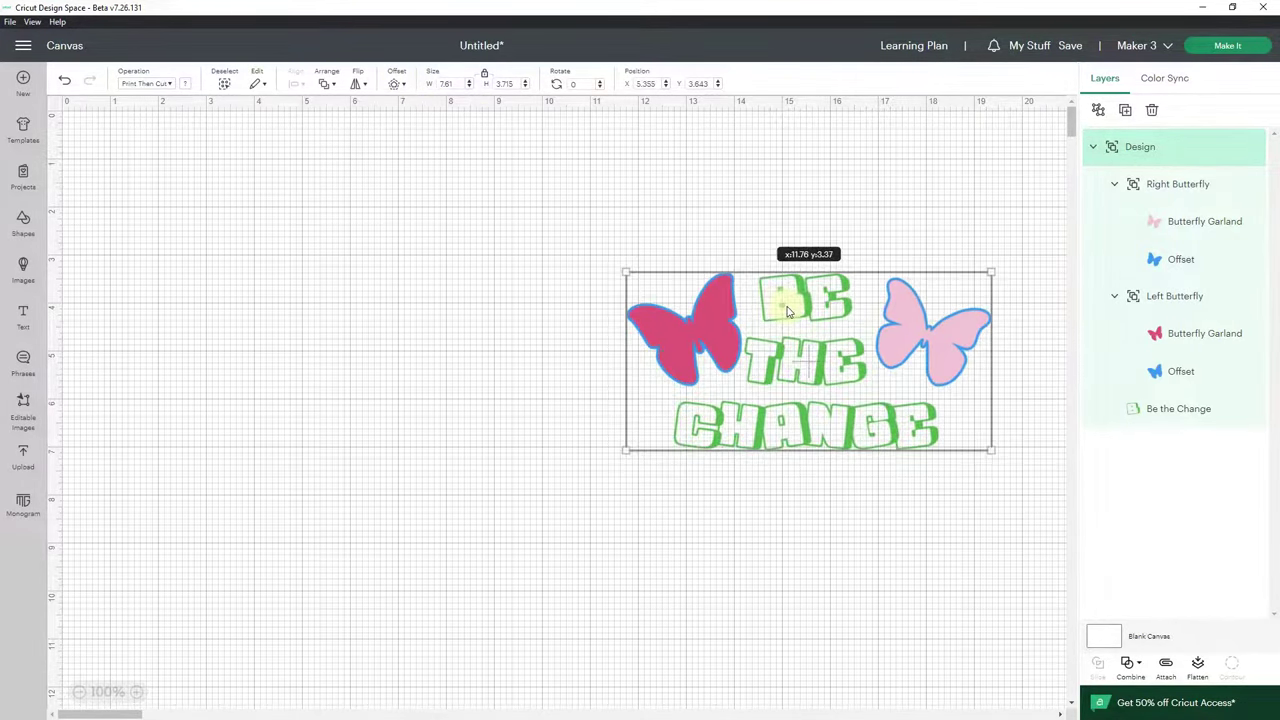
# Add a 0.389 in offset backing around the whole Design group.
pyautogui.click(400, 82)
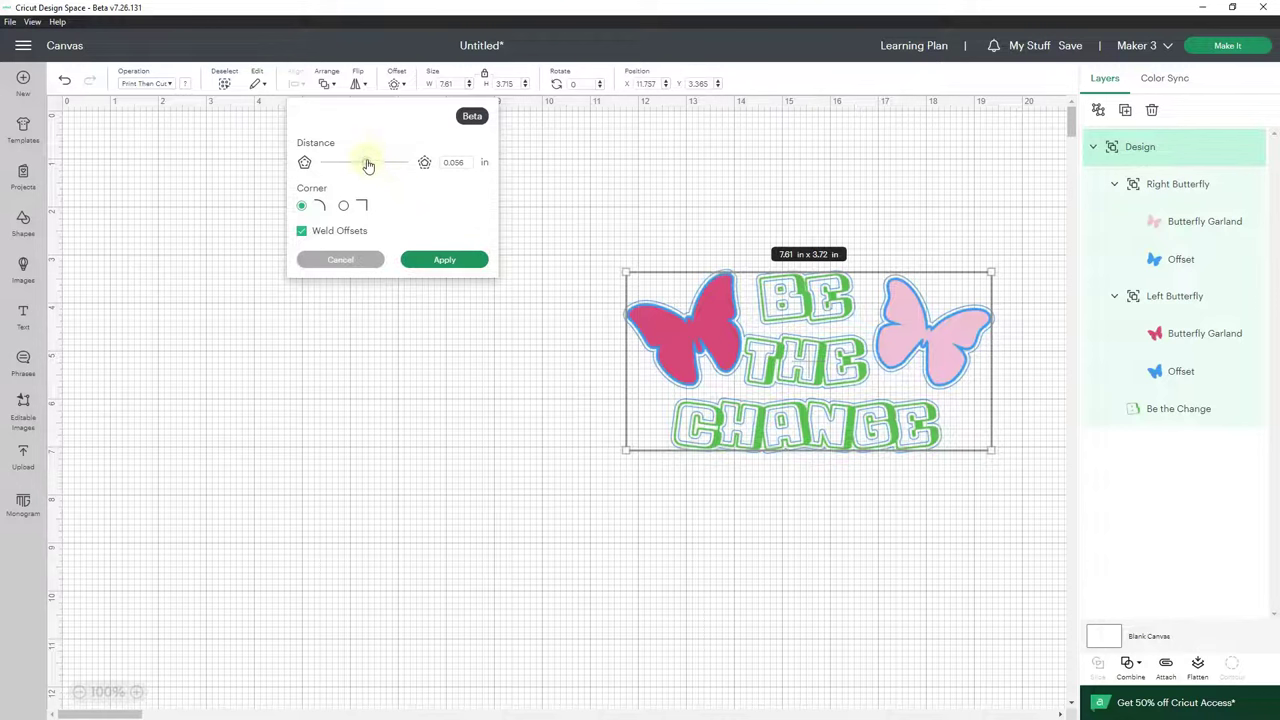
pyautogui.press('Right')
pyautogui.press('Right')
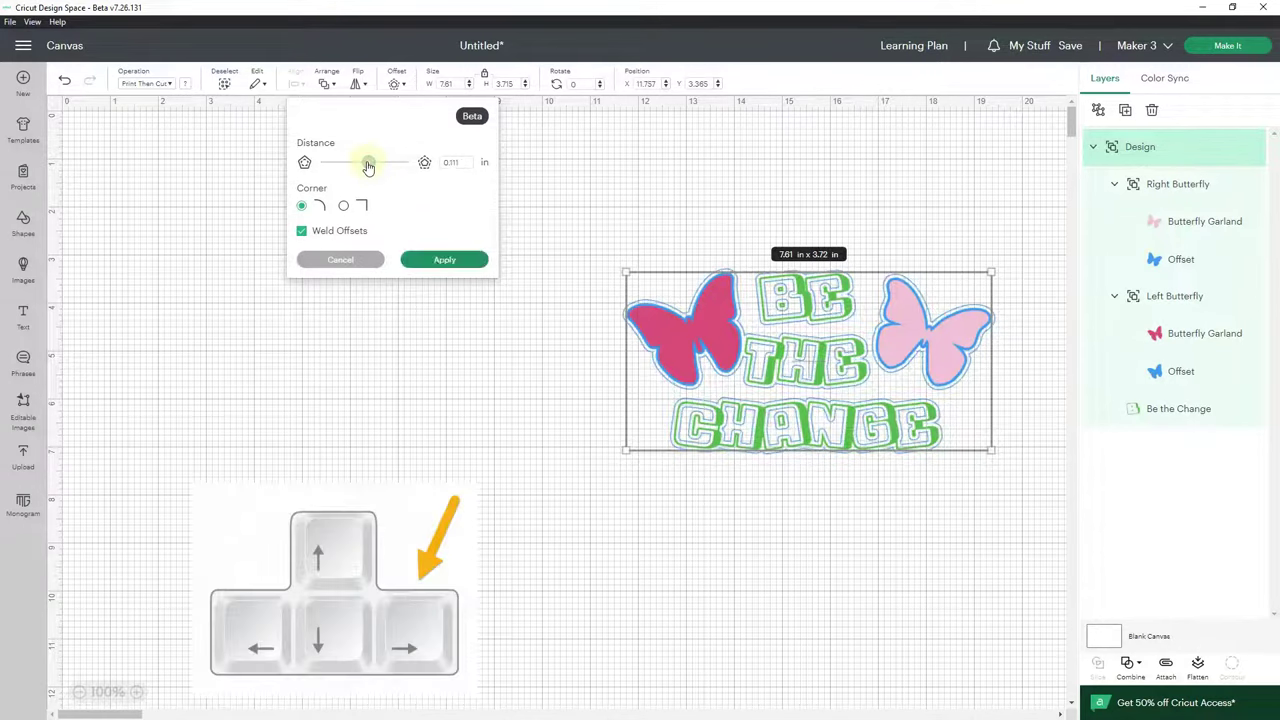
pyautogui.press('Right')
pyautogui.press('Right')
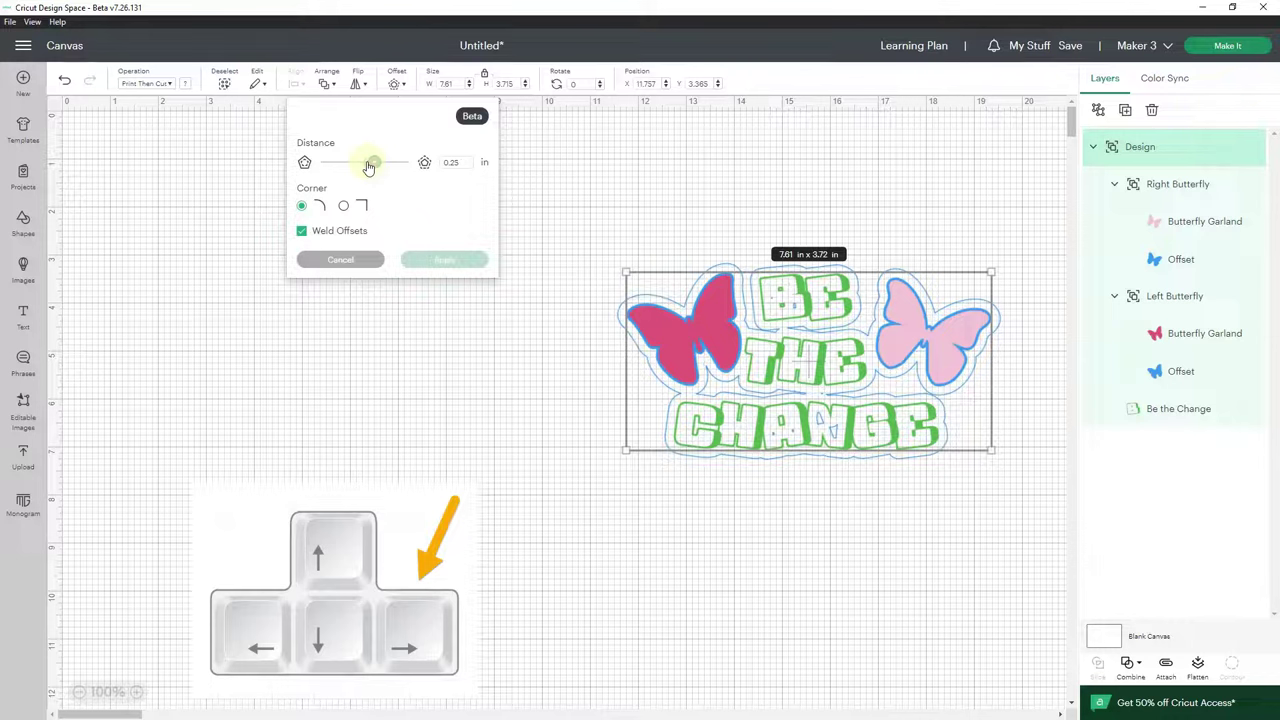
pyautogui.press('Right')
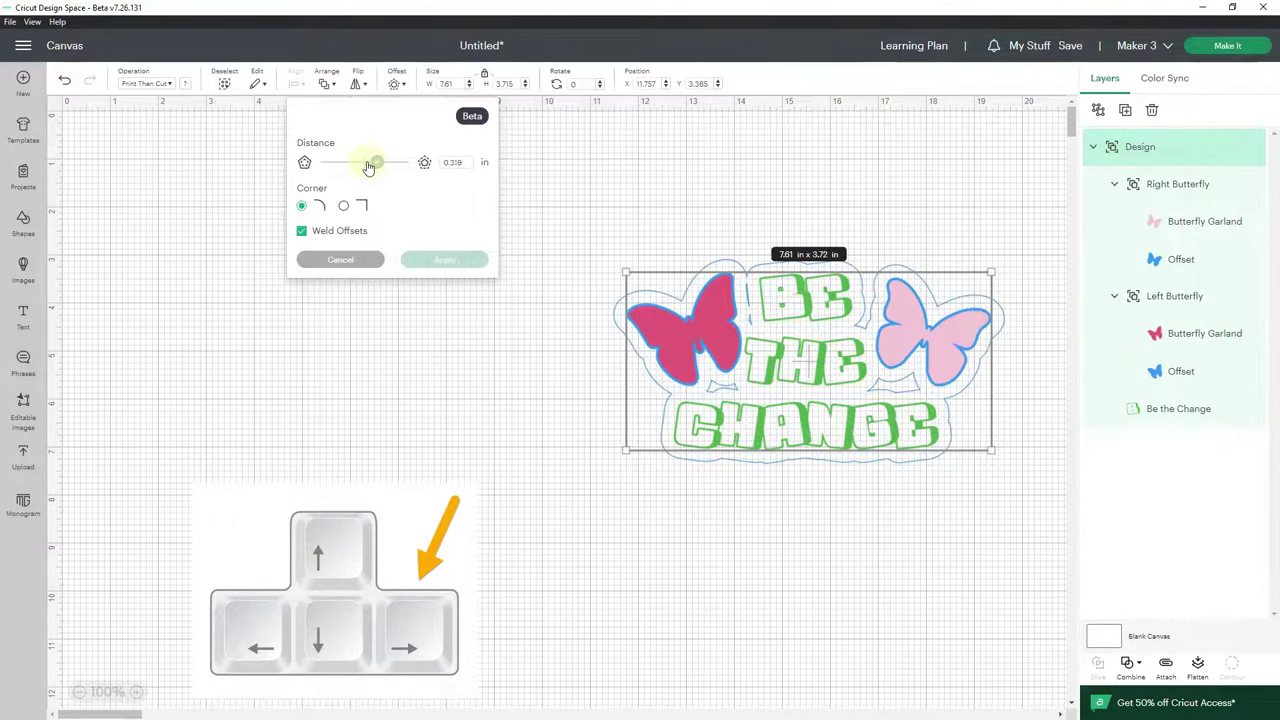
pyautogui.press('Right')
pyautogui.press('Right')
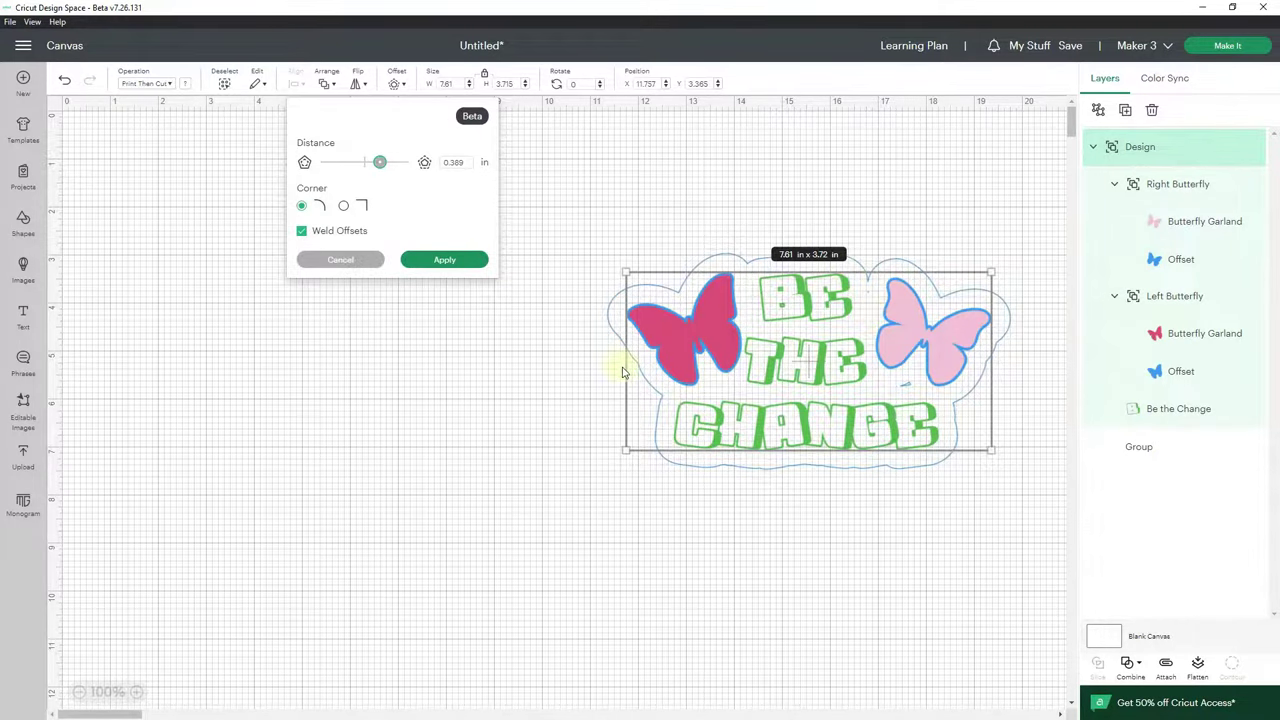
pyautogui.click(448, 260)
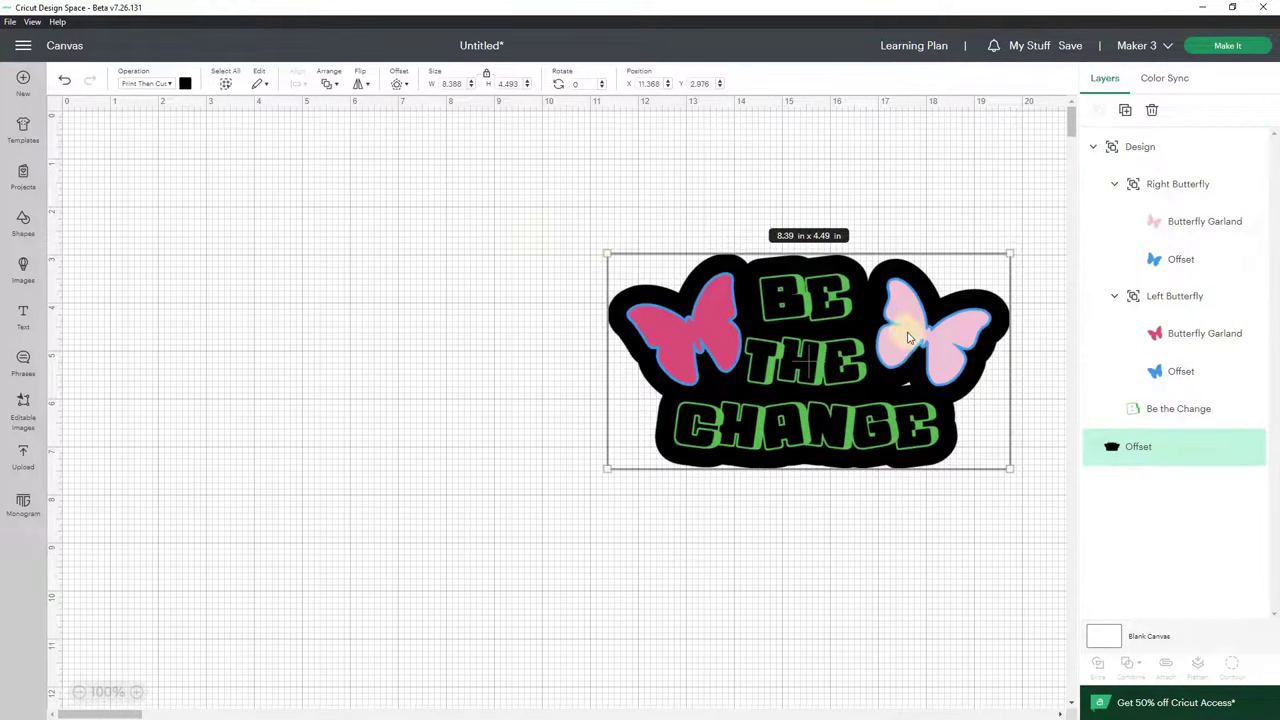
# Move the black offset to the left of the design and set it to Basic Cut.
pyautogui.moveTo(908, 338); pyautogui.dragTo(554, 337)
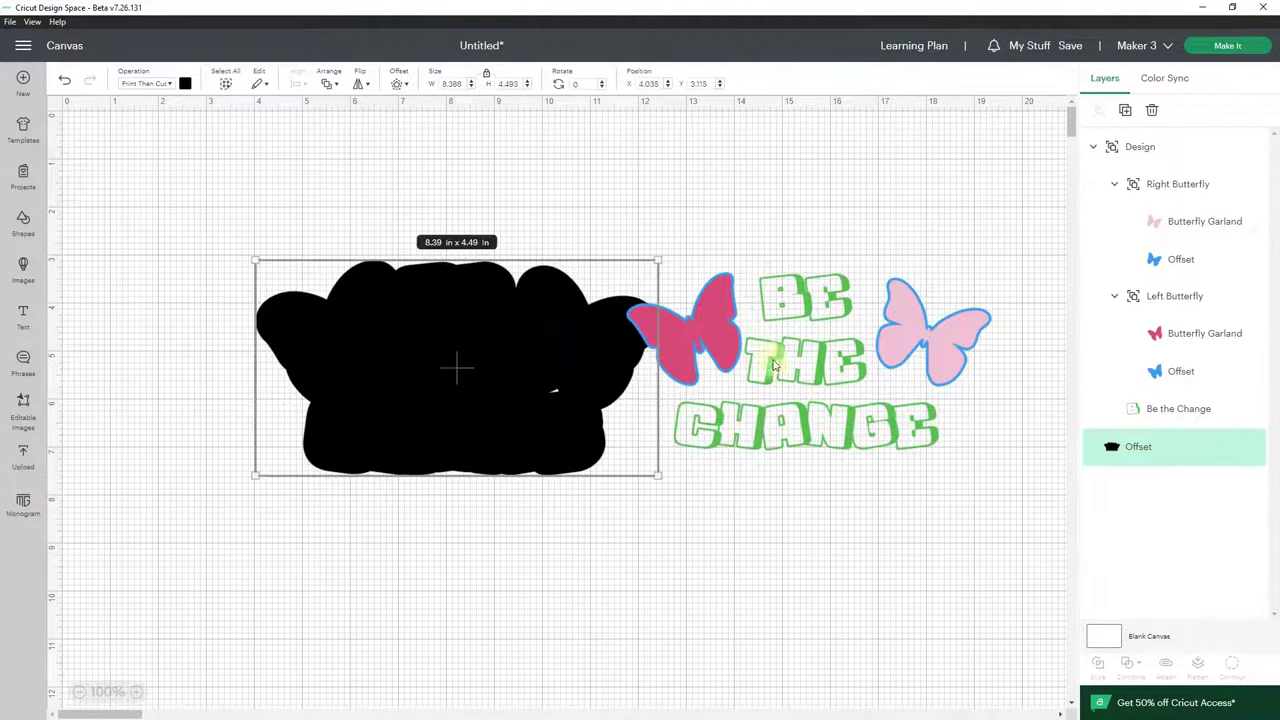
pyautogui.click(170, 84)
pyautogui.click(157, 121)
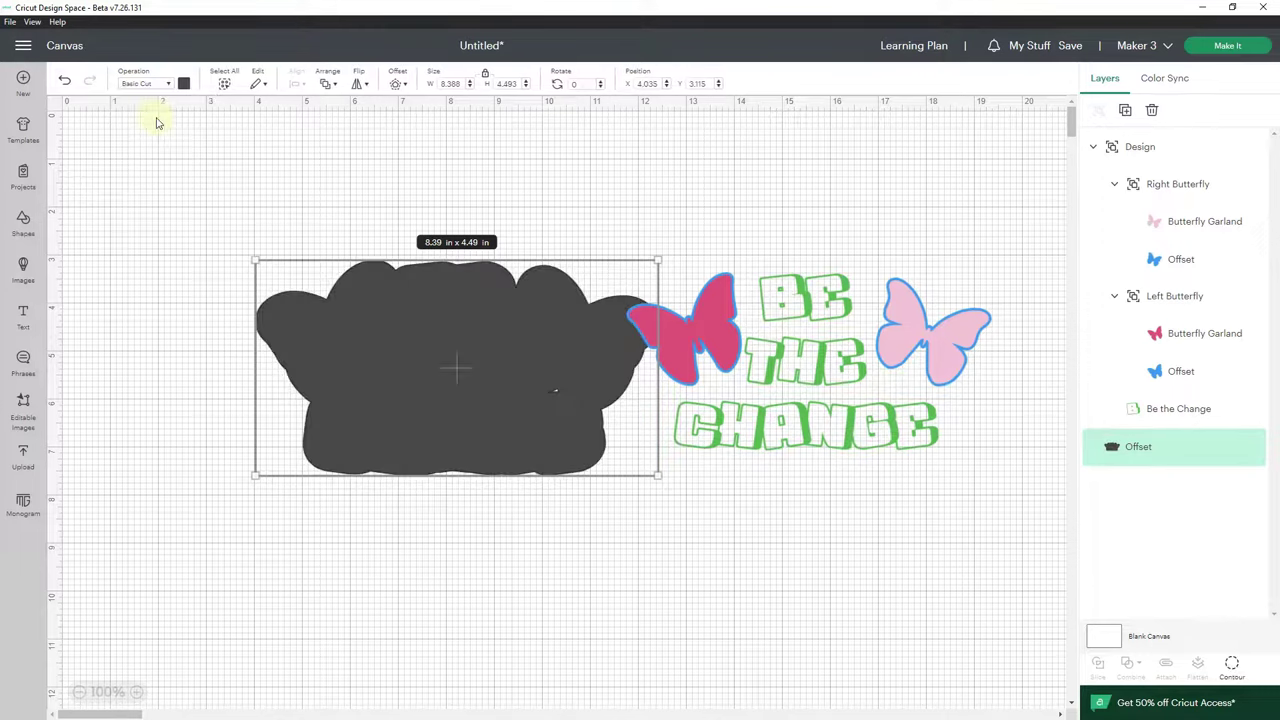
# Hide all the stray inner contours of the offset backing.
pyautogui.click(1233, 668)
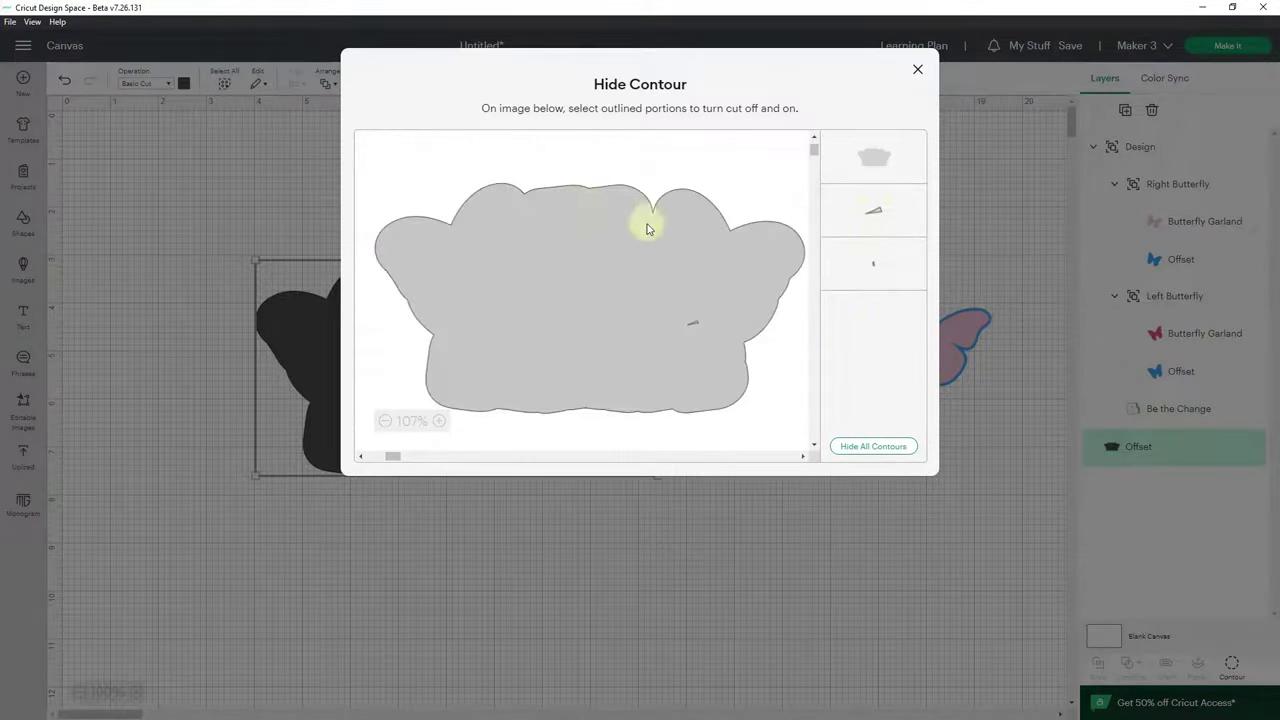
pyautogui.click(876, 447)
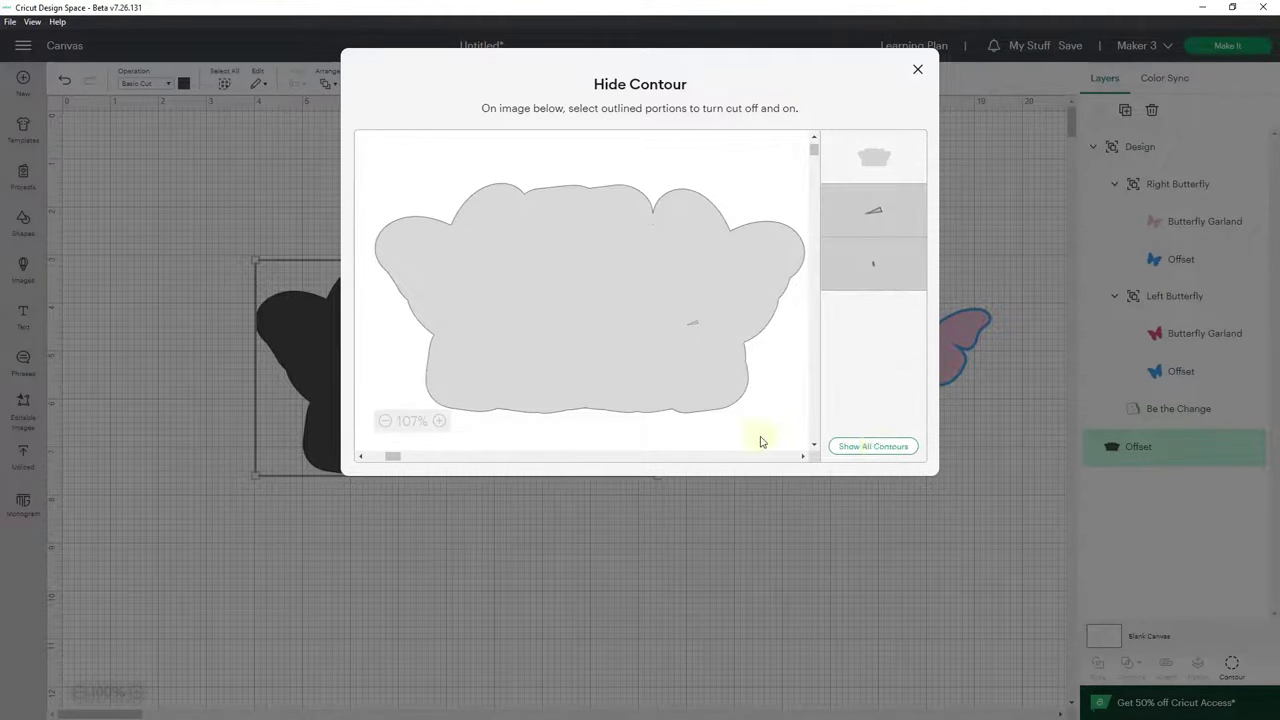
pyautogui.click(918, 72)
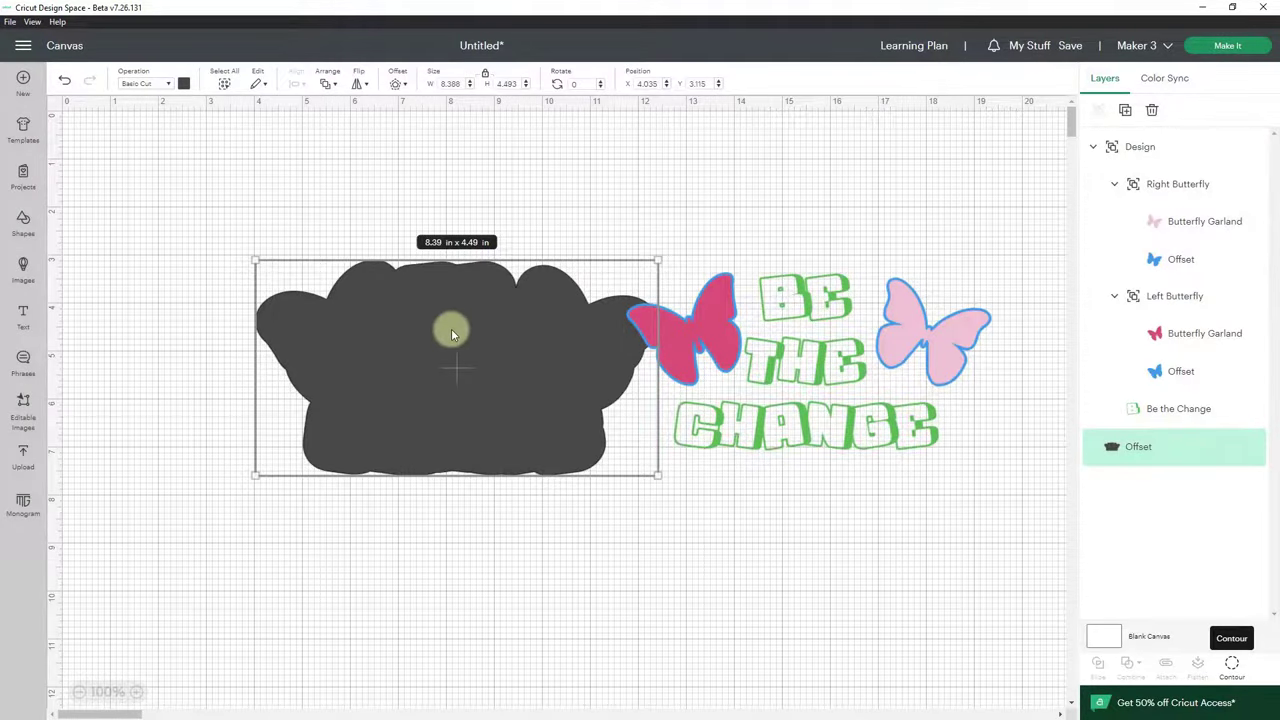
# Centre the Design group and the offset backing on each other.
pyautogui.keyDown('shift'); pyautogui.click(906, 338); pyautogui.keyUp('shift')
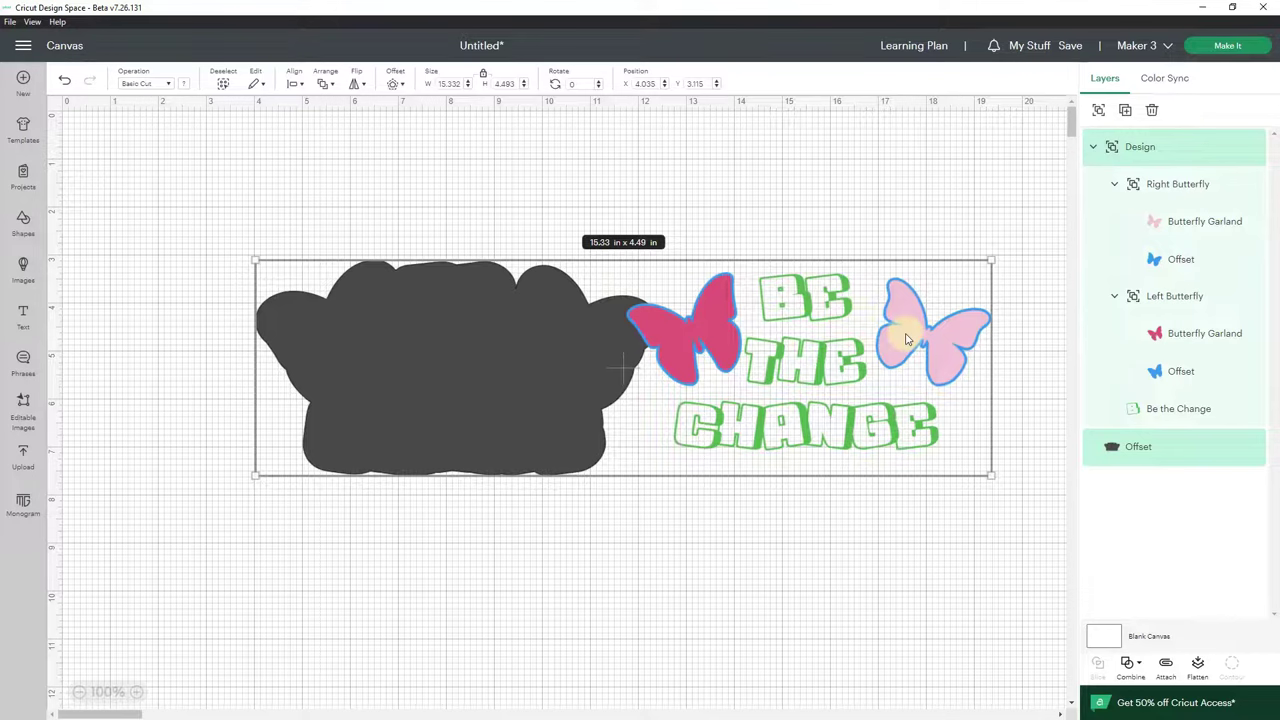
pyautogui.click(294, 80)
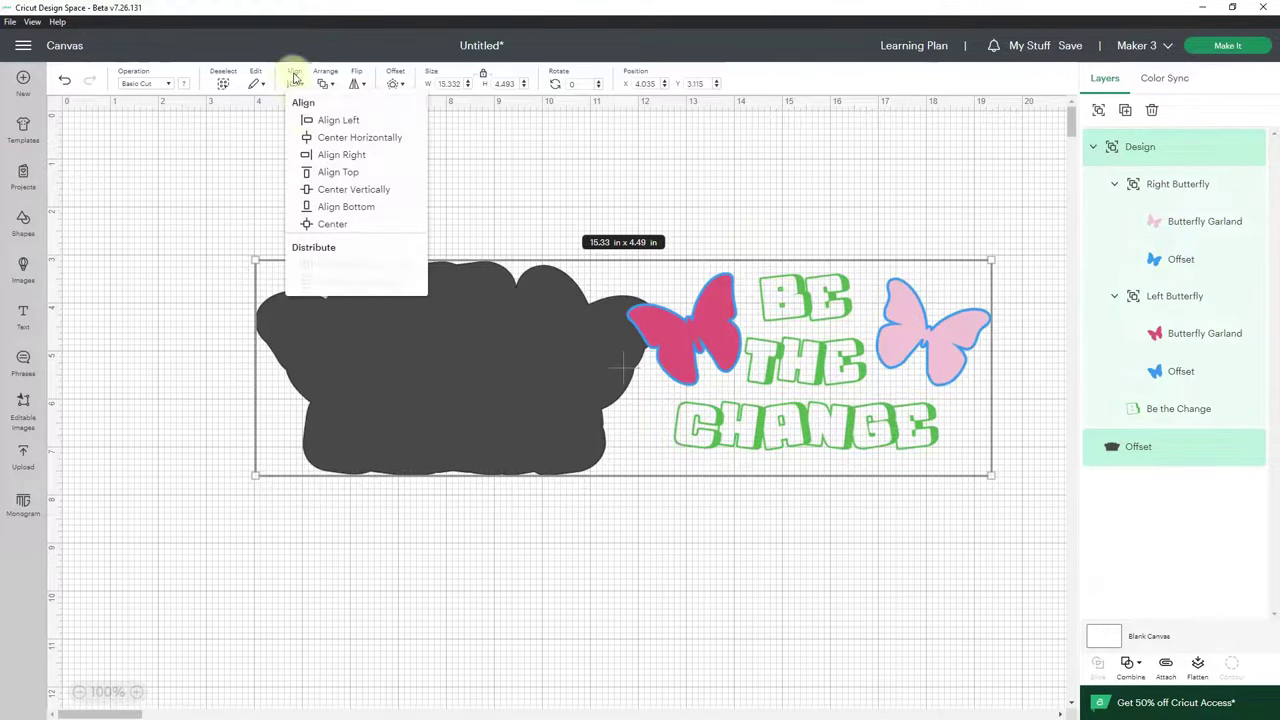
pyautogui.click(334, 224)
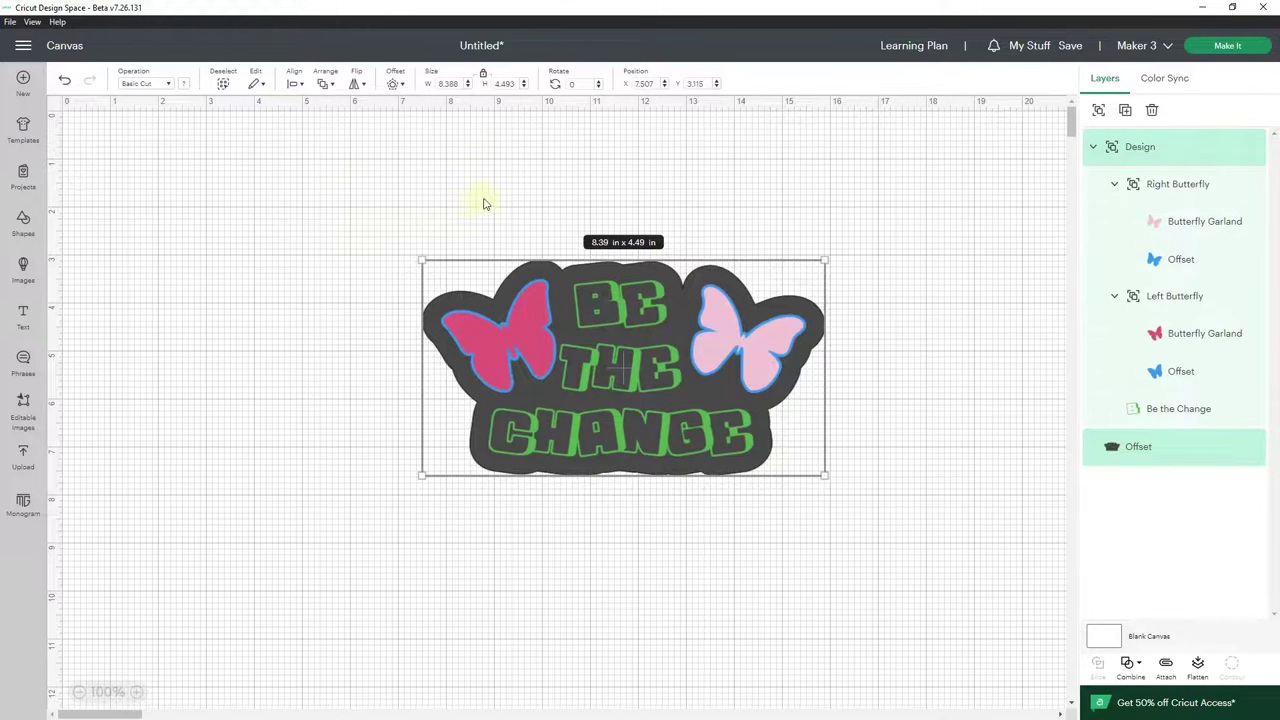
# Change the offset backing's colour to white from Material colors.
pyautogui.click(1192, 453)
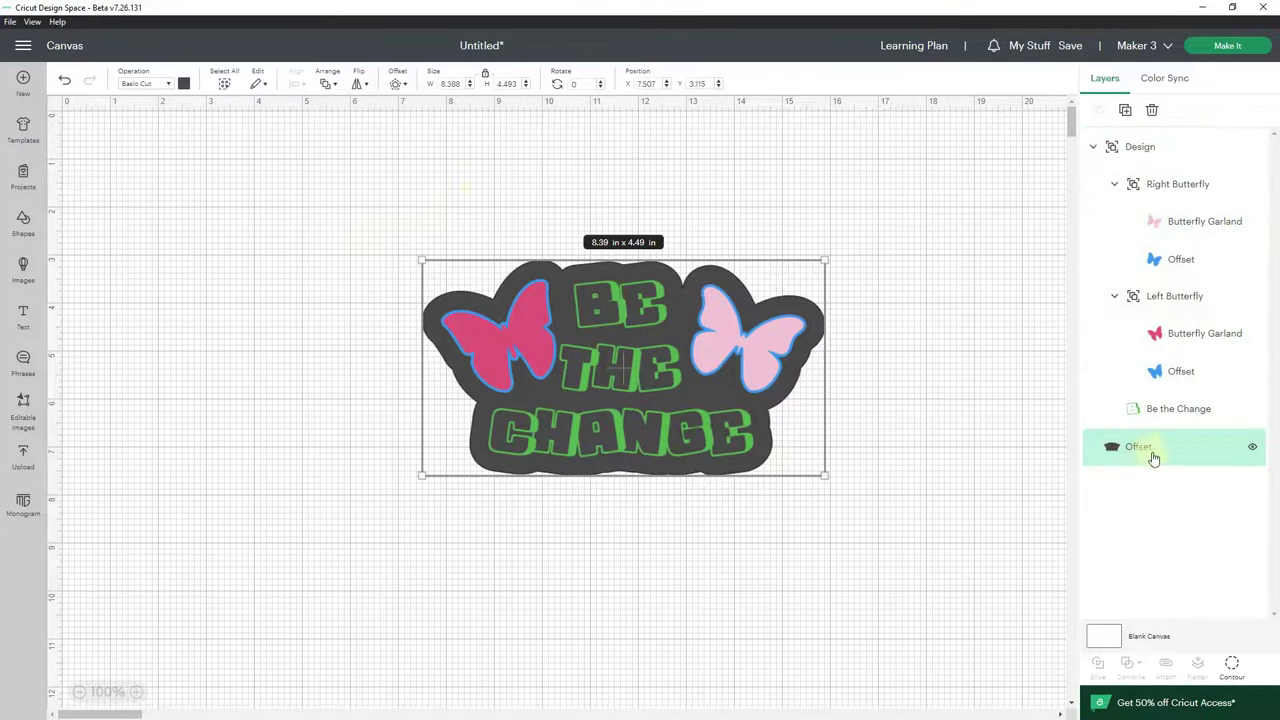
pyautogui.click(185, 85)
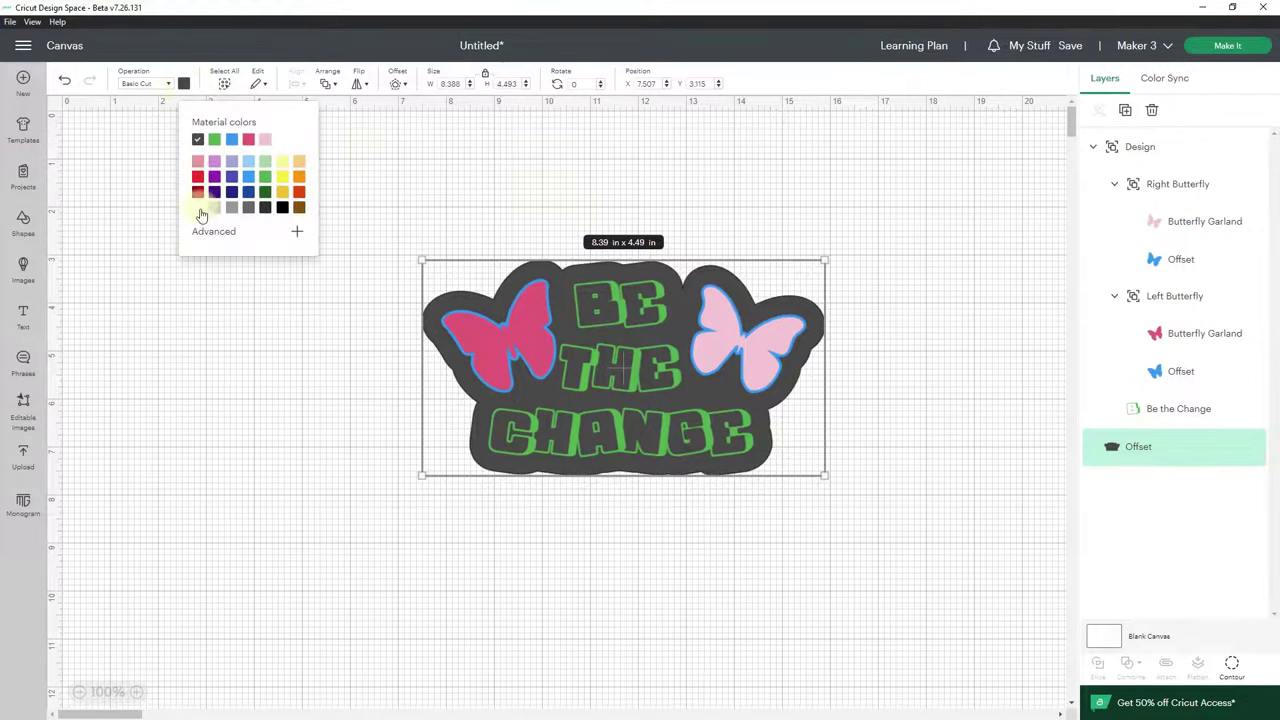
pyautogui.click(199, 210)
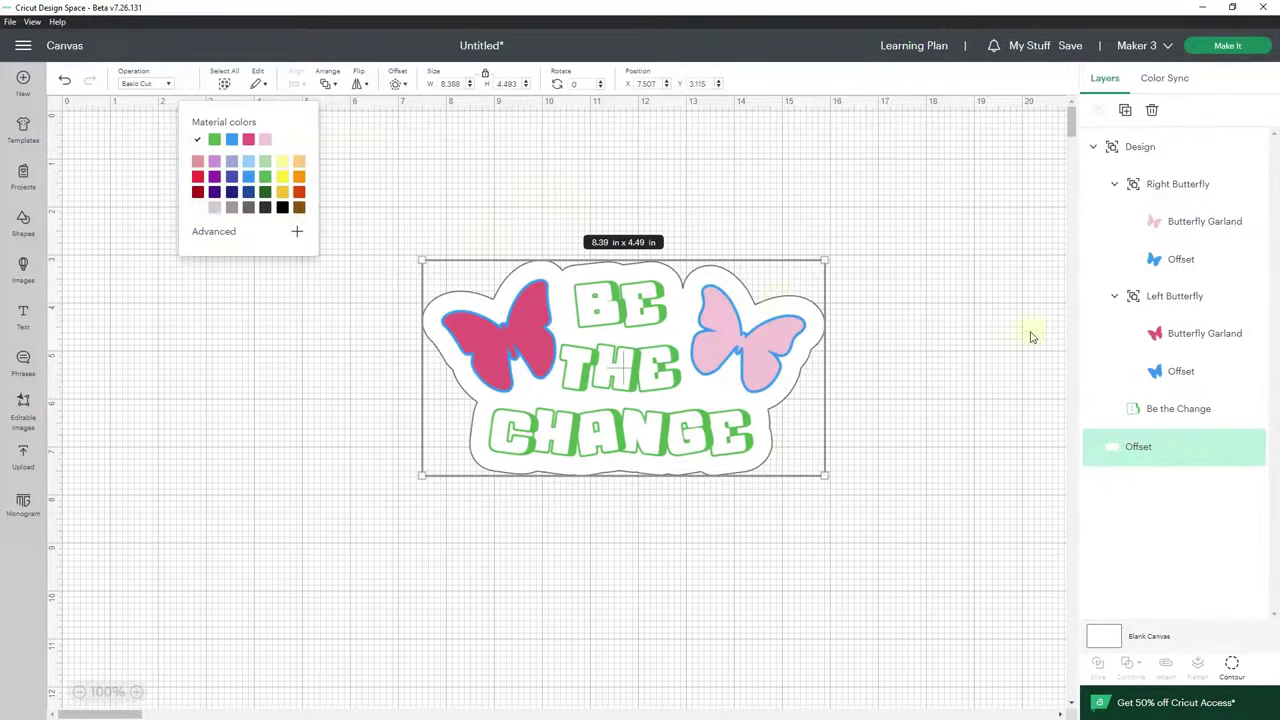
pyautogui.click(870, 362)
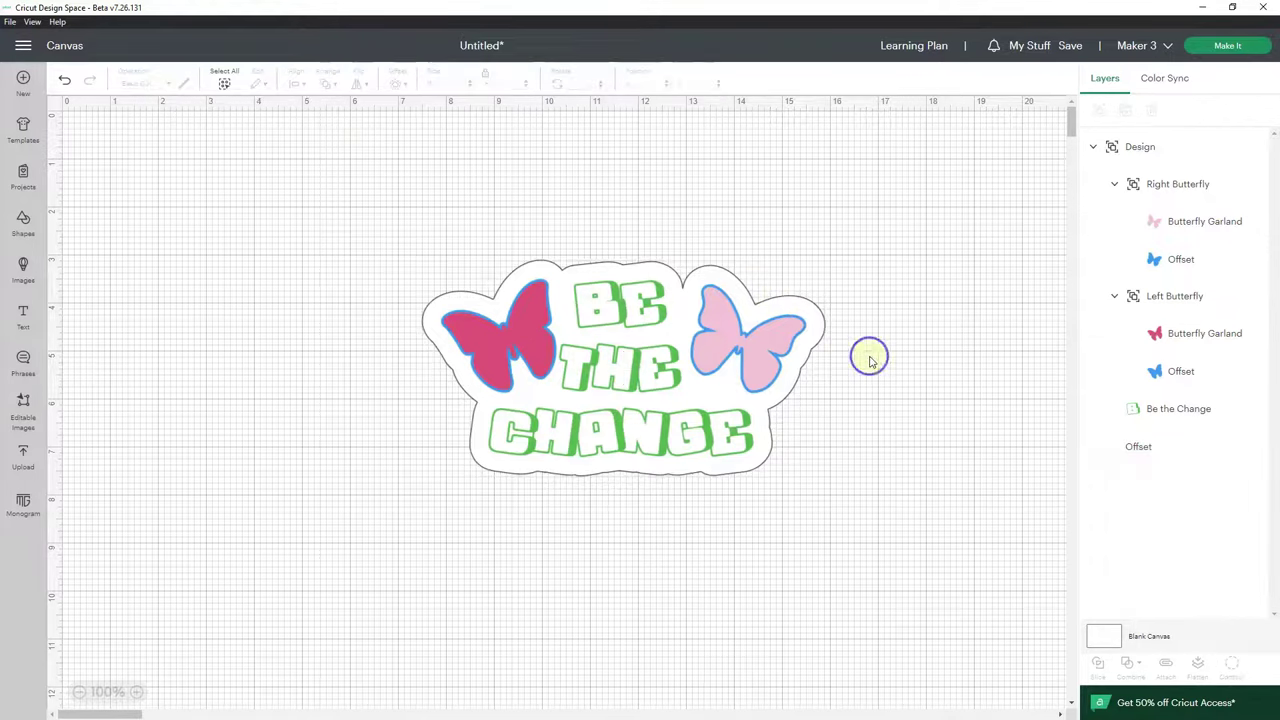
pyautogui.click(1166, 449)
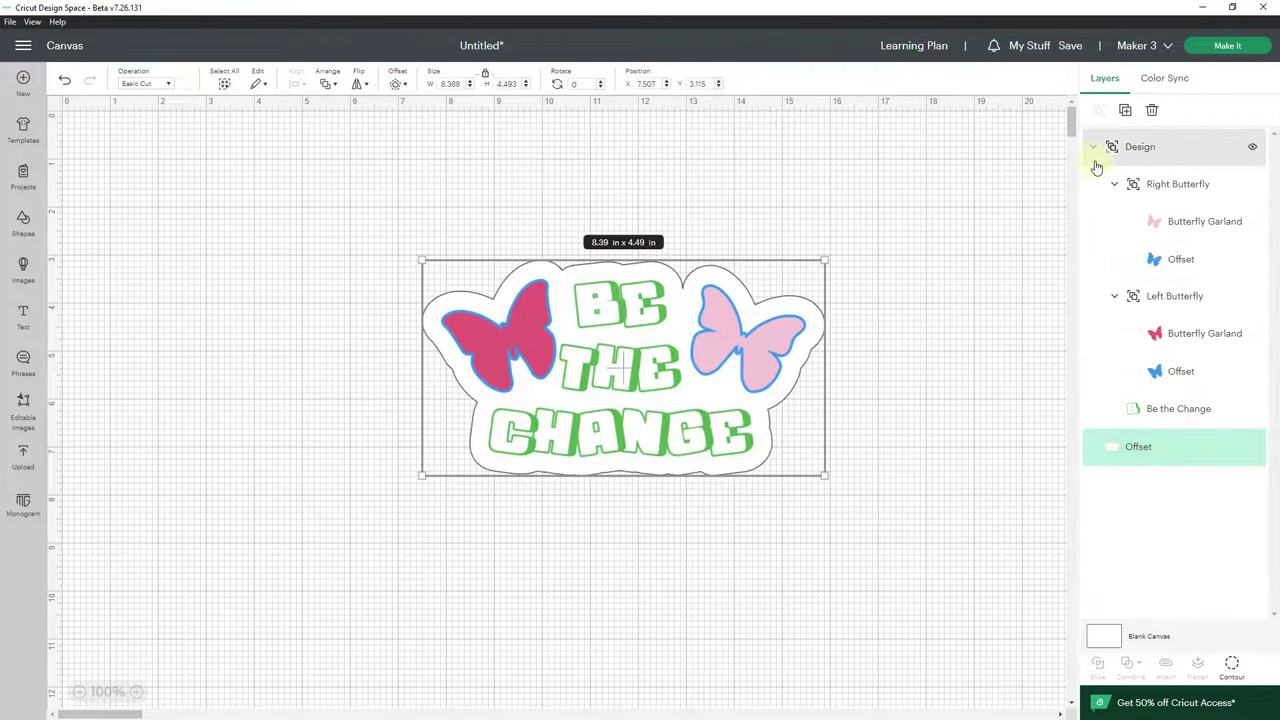
# Group the design and white backing as 'Everything' and flatten it into one Print Then Cut layer.
pyautogui.click(801, 229)
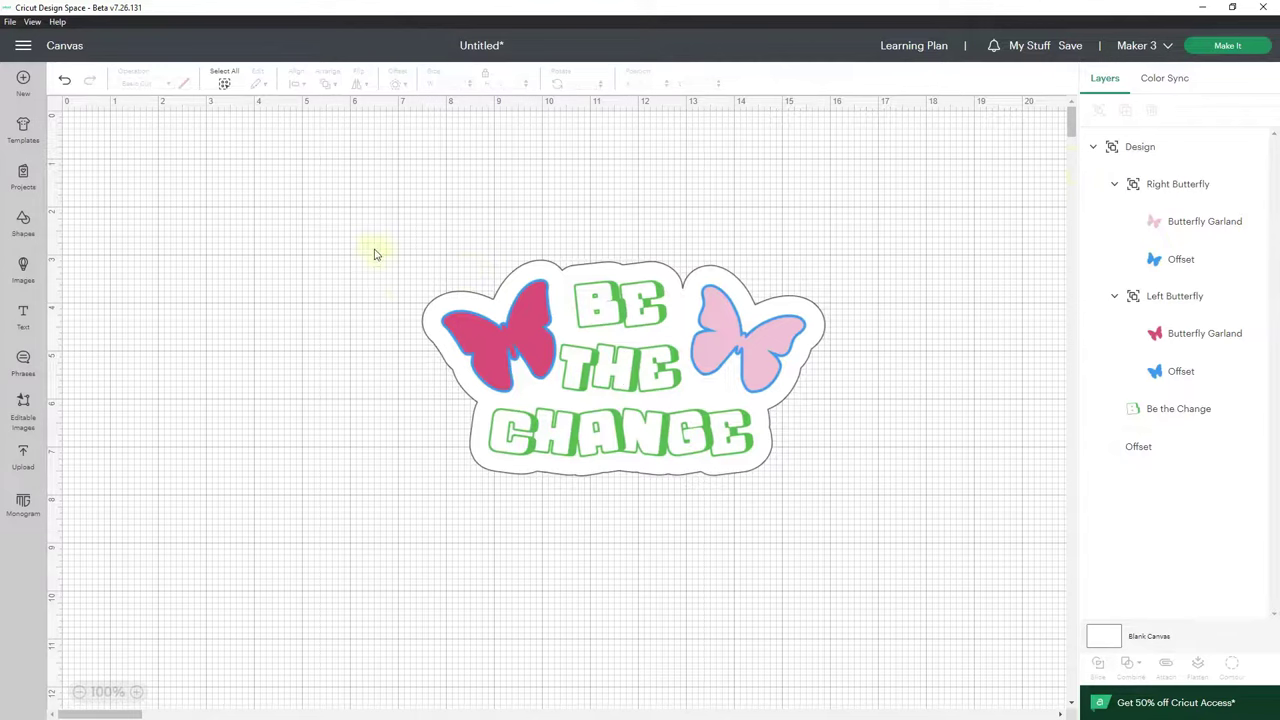
pyautogui.moveTo(373, 249); pyautogui.dragTo(904, 502)
pyautogui.click(1098, 110)
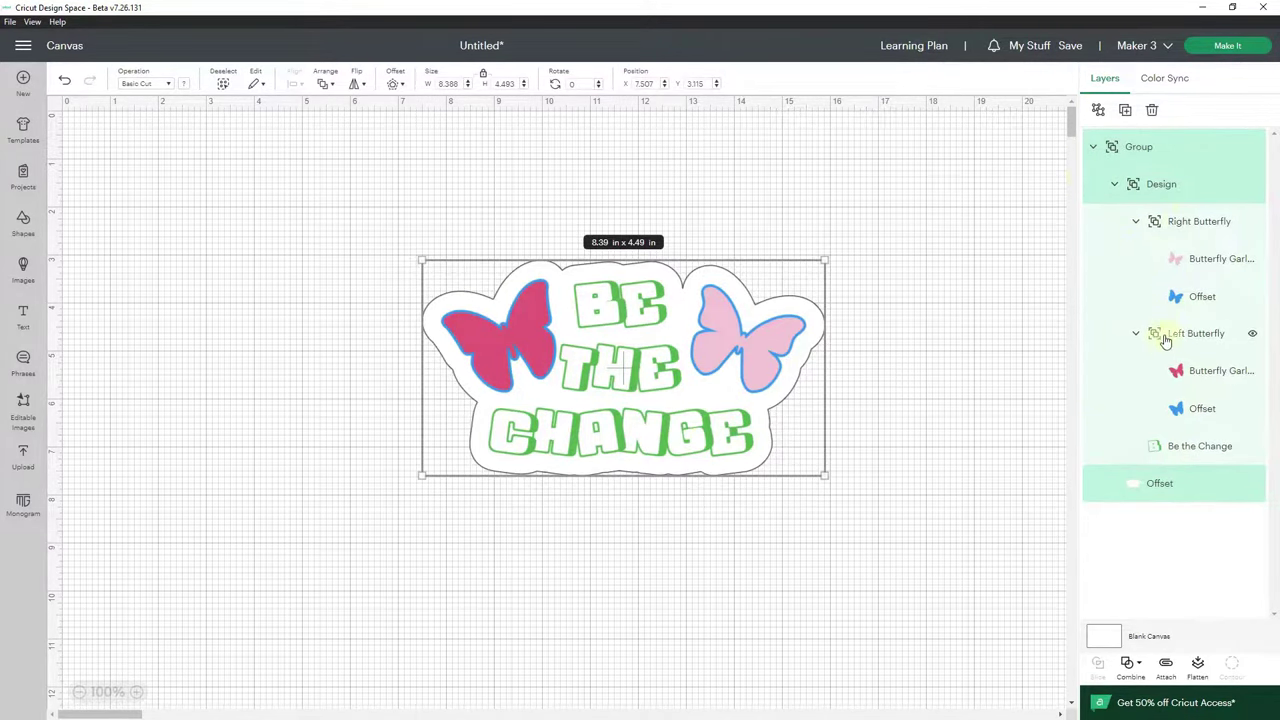
pyautogui.doubleClick(1140, 149)
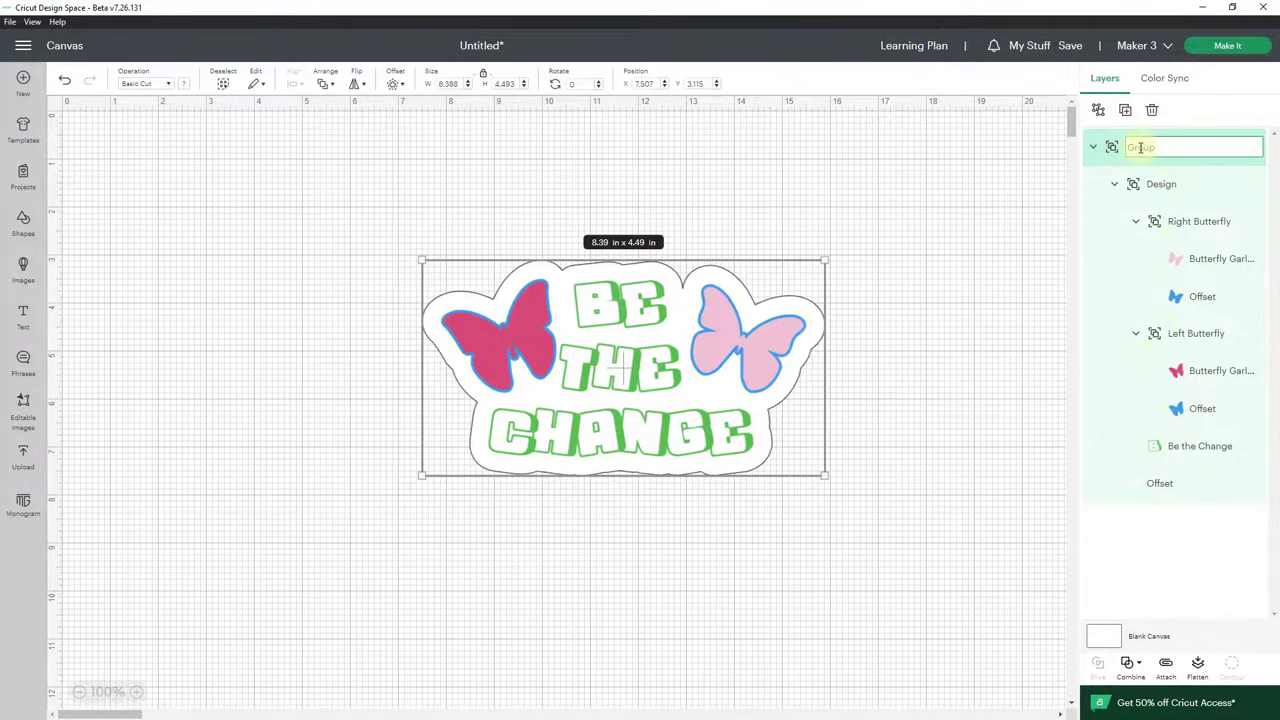
pyautogui.write('Everything')
pyautogui.press('Return')
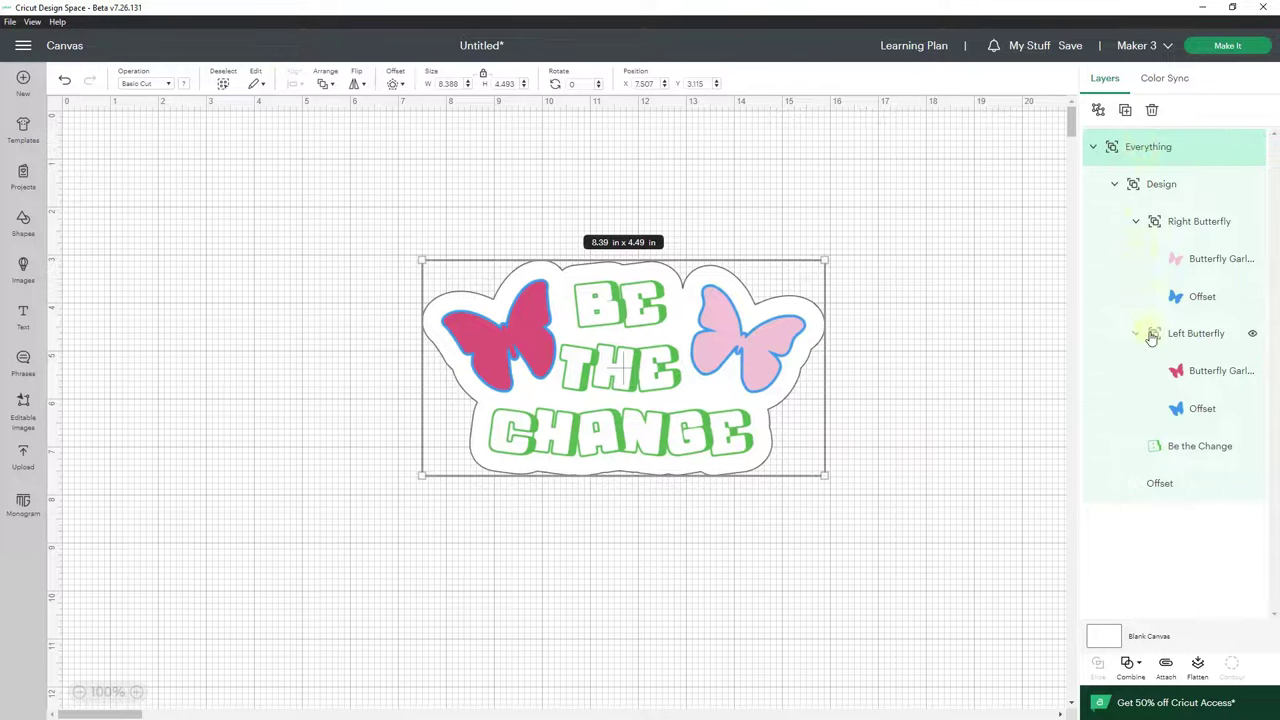
pyautogui.click(1198, 668)
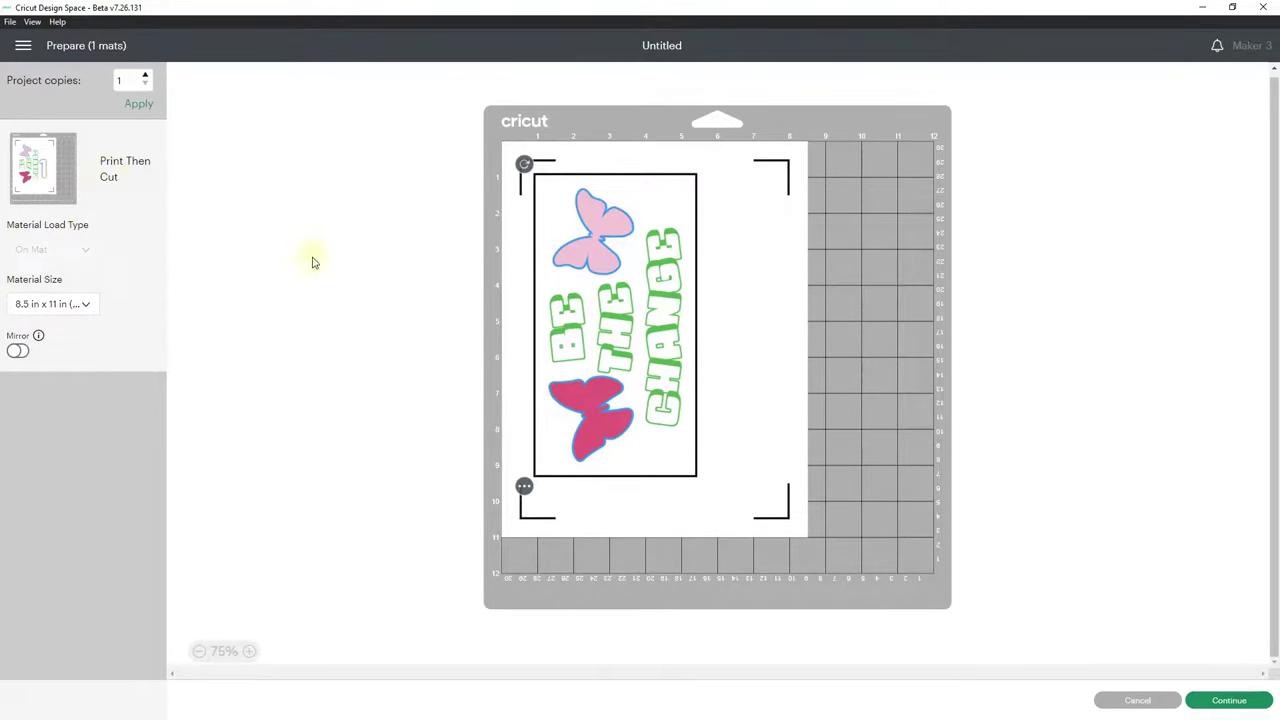
pyautogui.click(1145, 699)
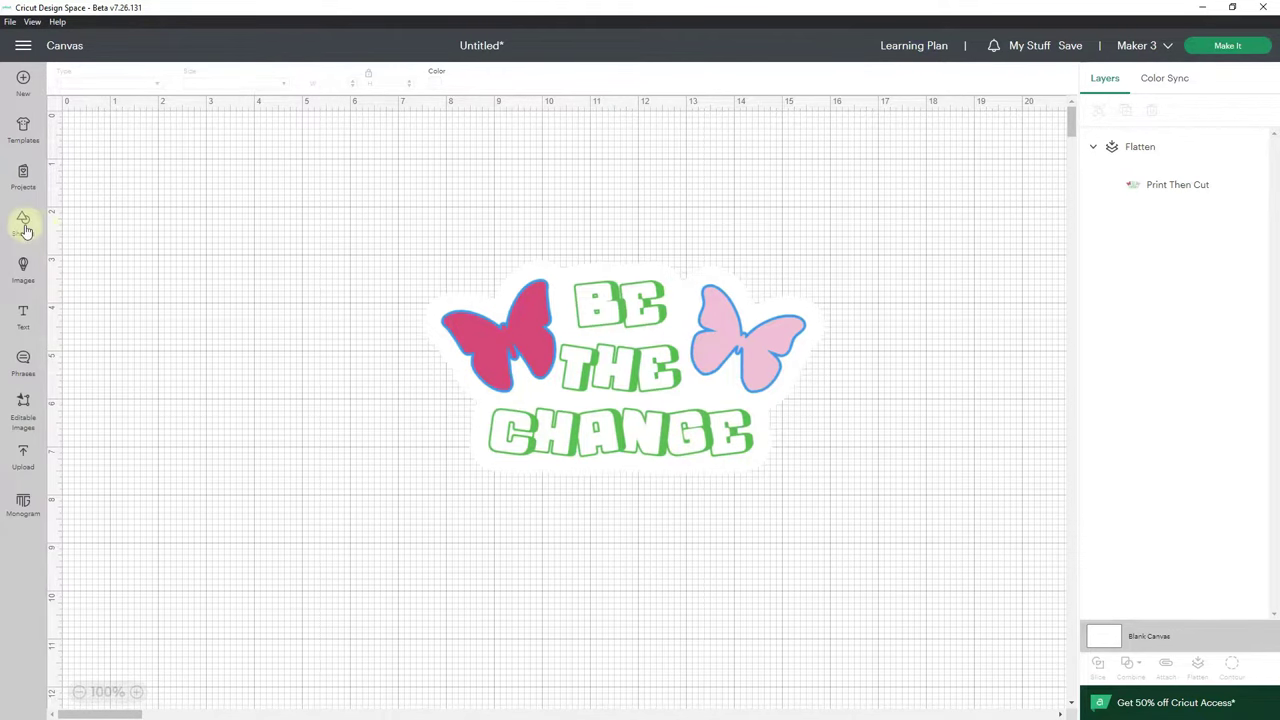
pyautogui.click(23, 266)
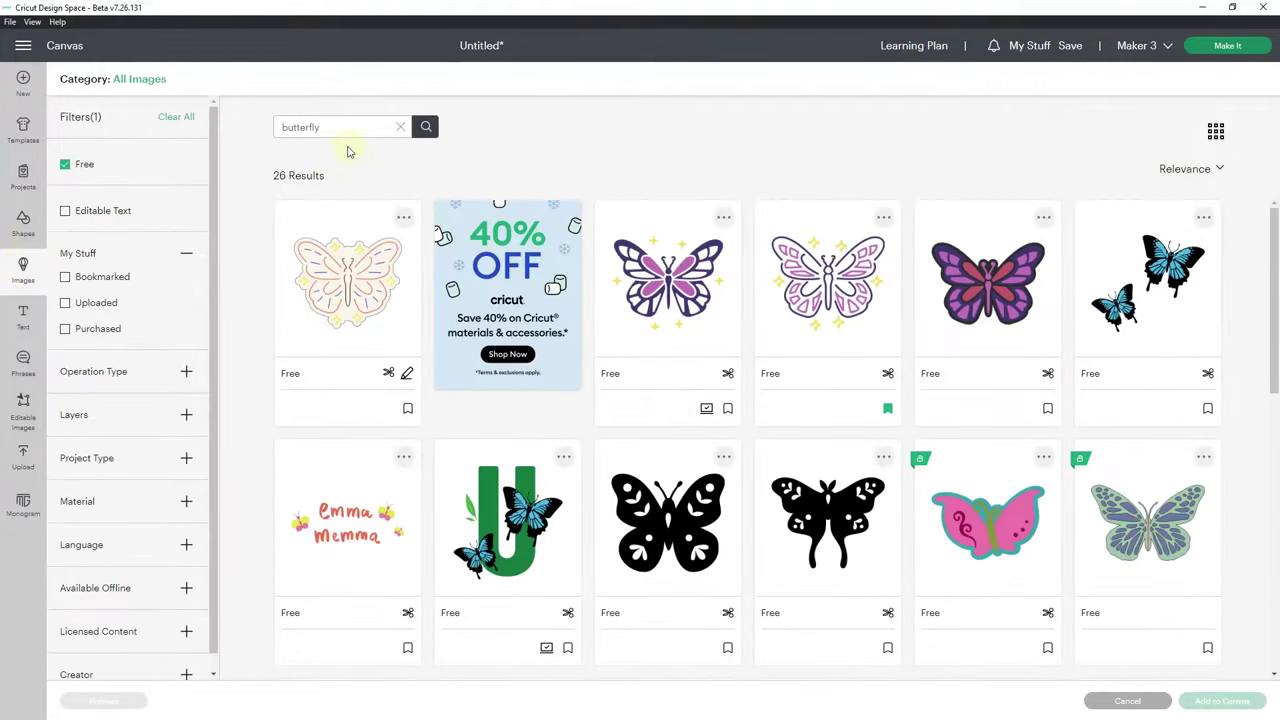
pyautogui.moveTo(1276, 210); pyautogui.dragTo(1272, 505)
pyautogui.click(806, 500)
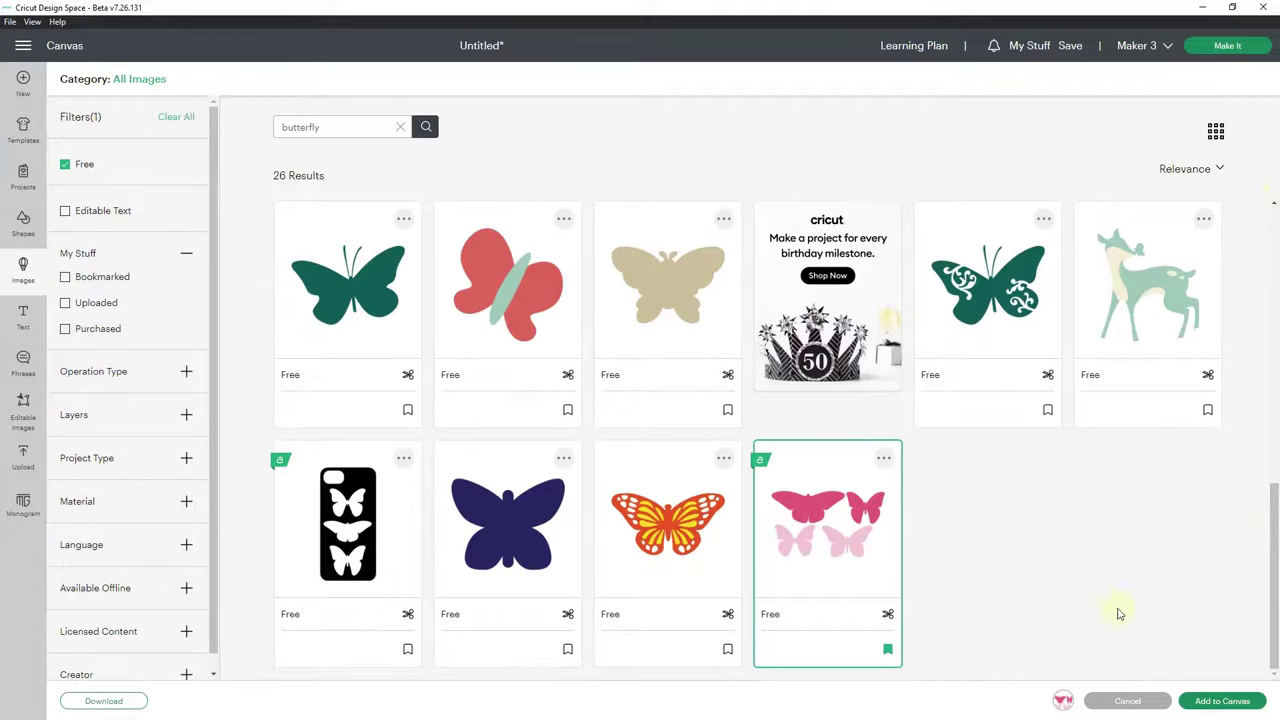
pyautogui.click(1222, 701)
pyautogui.moveTo(267, 280); pyautogui.dragTo(280, 414)
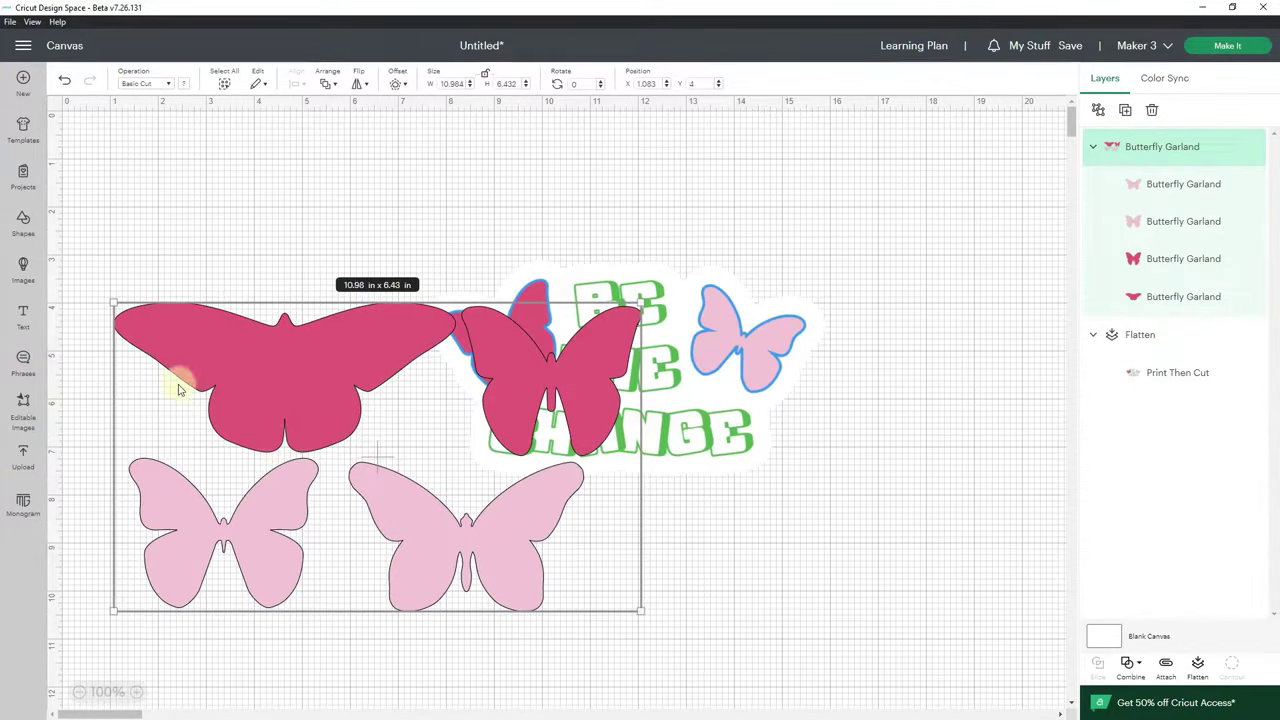
pyautogui.click(168, 84)
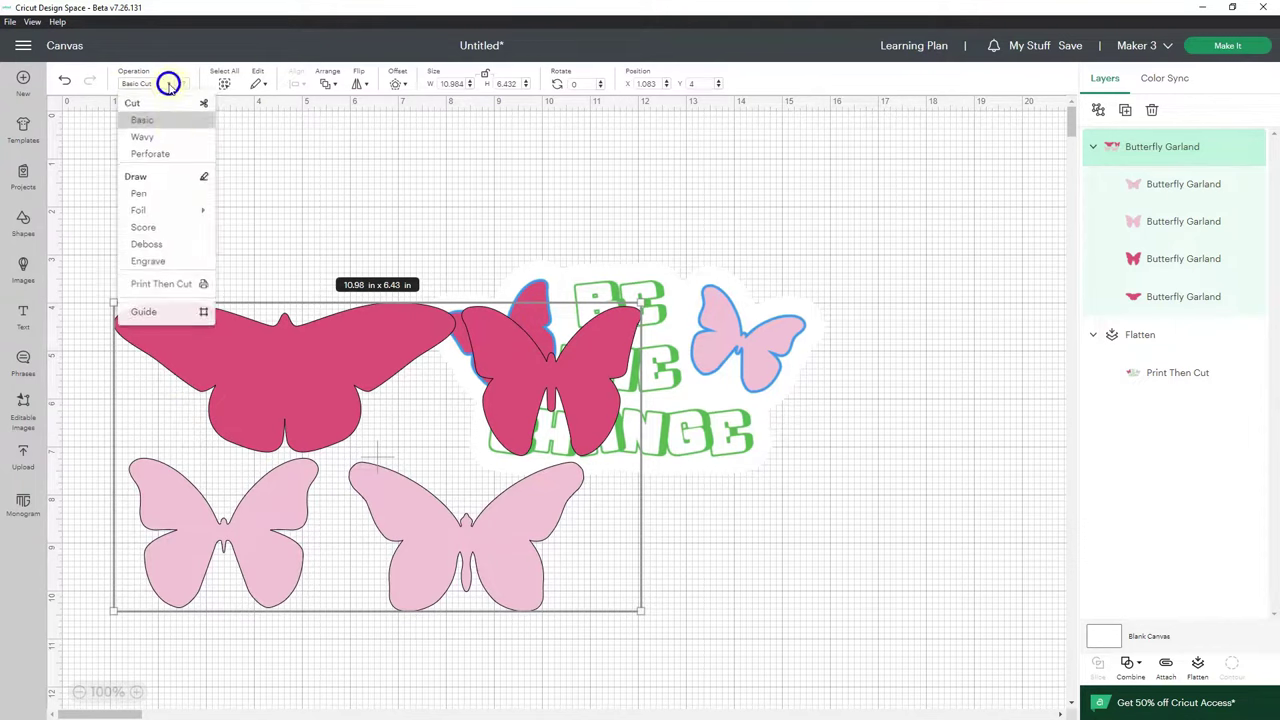
pyautogui.click(190, 291)
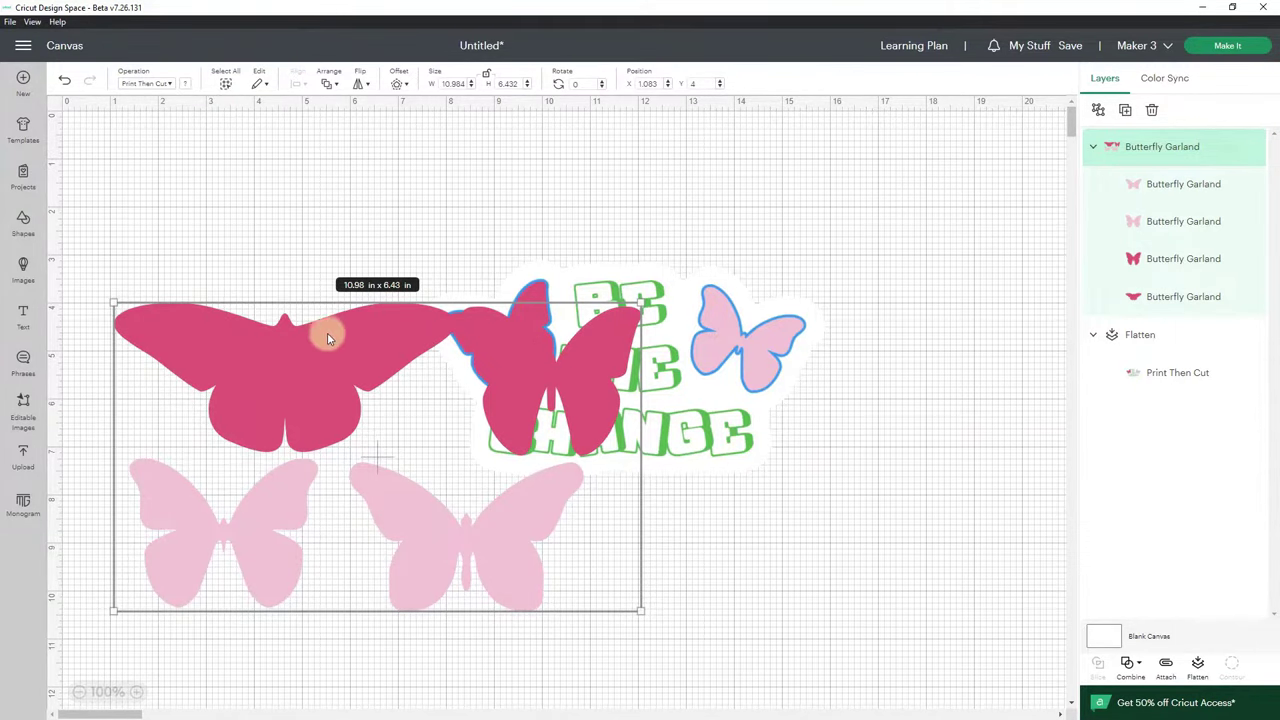
pyautogui.moveTo(357, 363); pyautogui.dragTo(331, 206)
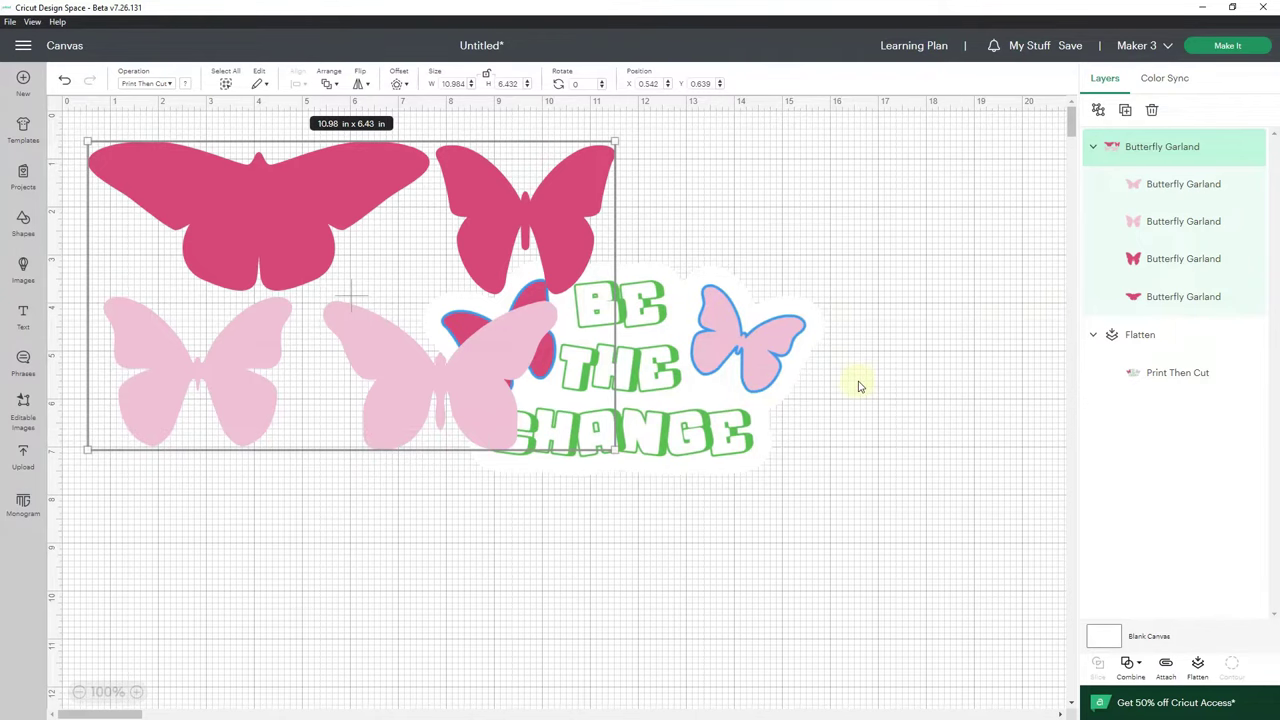
pyautogui.click(300, 190)
pyautogui.press('Delete')
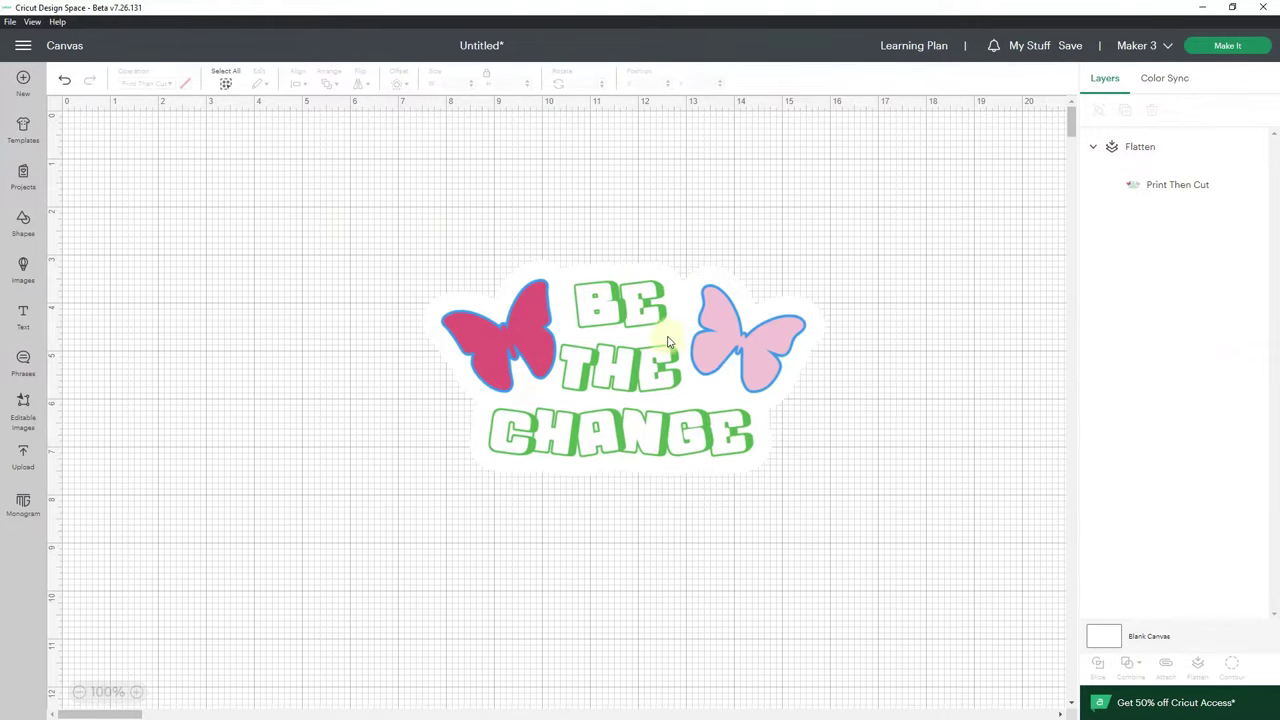
# Nudge the flattened sticker slightly left and down on the canvas.
pyautogui.moveTo(663, 343); pyautogui.dragTo(616, 360)
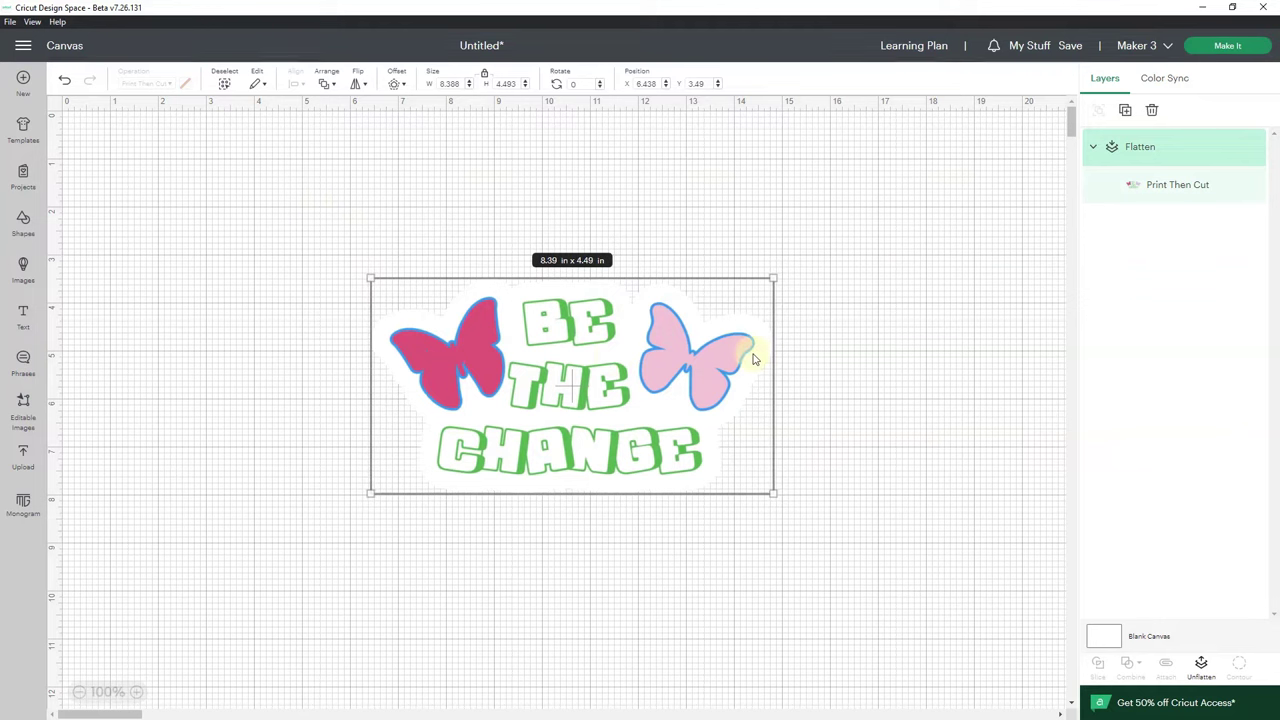